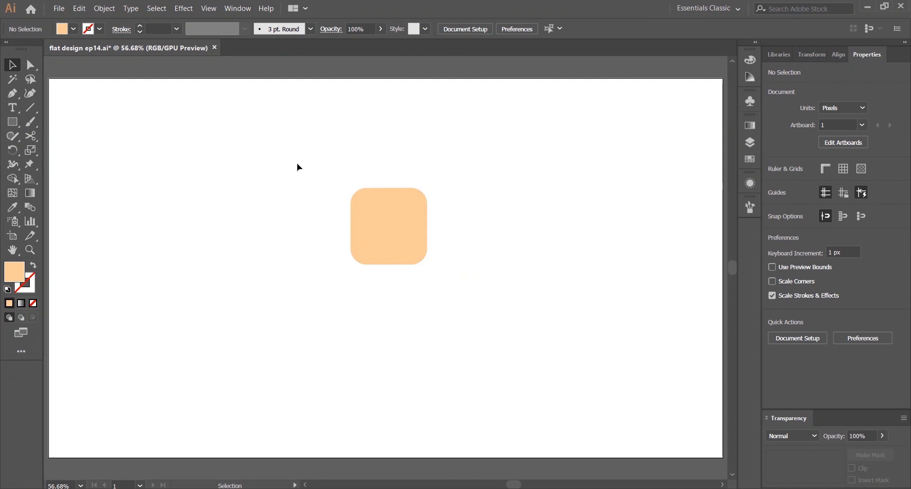
Draw a rectangle about 184 × 79 px across the top of the peach square and fill it with a blue swatch
right_click(12, 122)
left_click(62, 123)
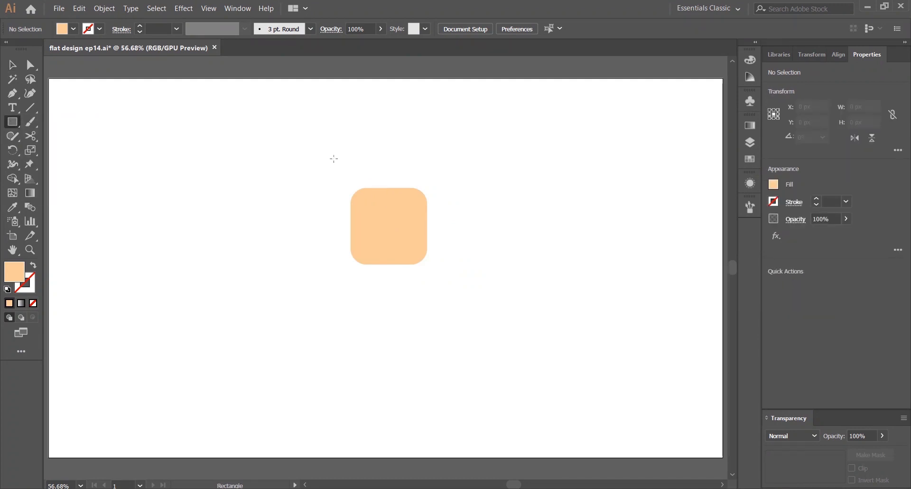
left_click_drag(329, 161, 427, 203)
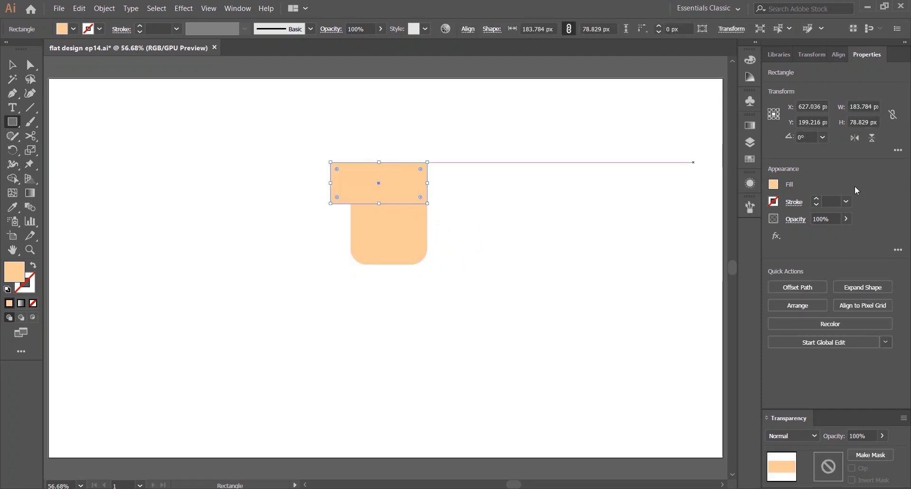
left_click(751, 158)
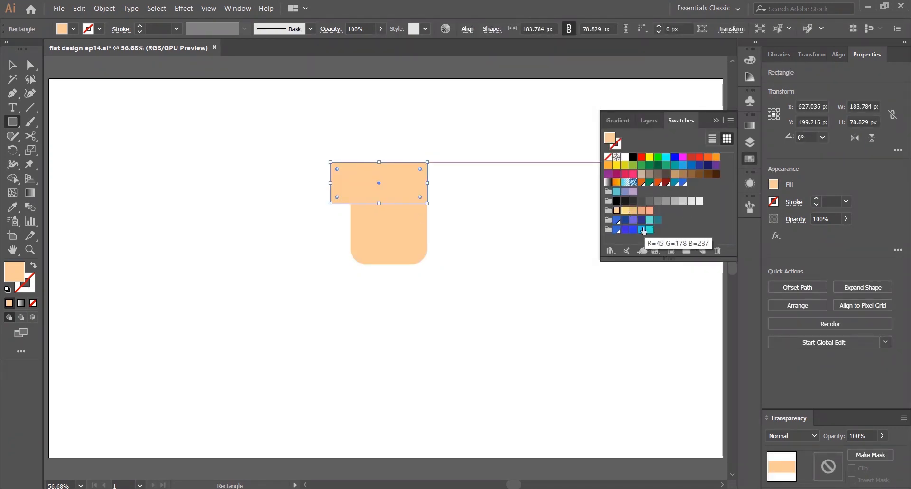
left_click(641, 229)
left_click(751, 156)
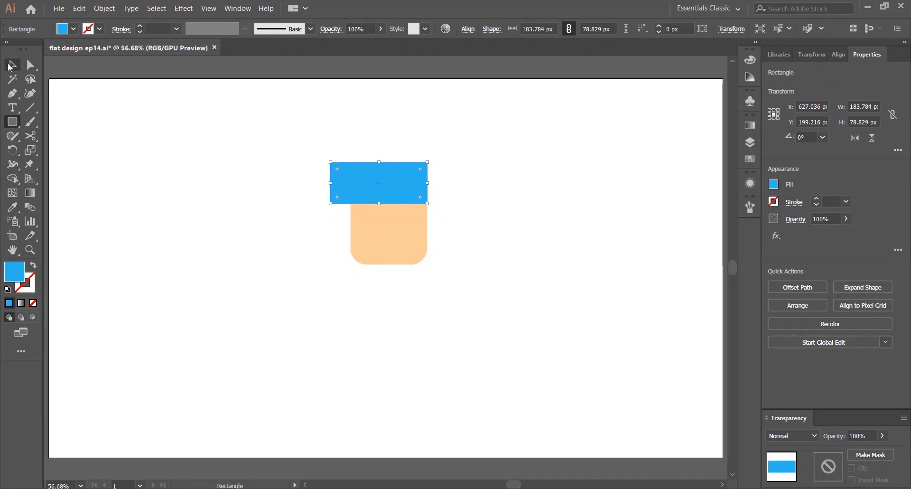
Duplicate the blue rectangle as a vertical bar down the left side and round the bars' corners into an L shape
left_click(12, 65)
left_click(284, 145)
left_click(362, 175)
left_click_drag(337, 168, 339, 251)
left_click(312, 193)
left_click_drag(379, 219, 350, 309)
left_click_drag(325, 244, 349, 217)
left_click(291, 208)
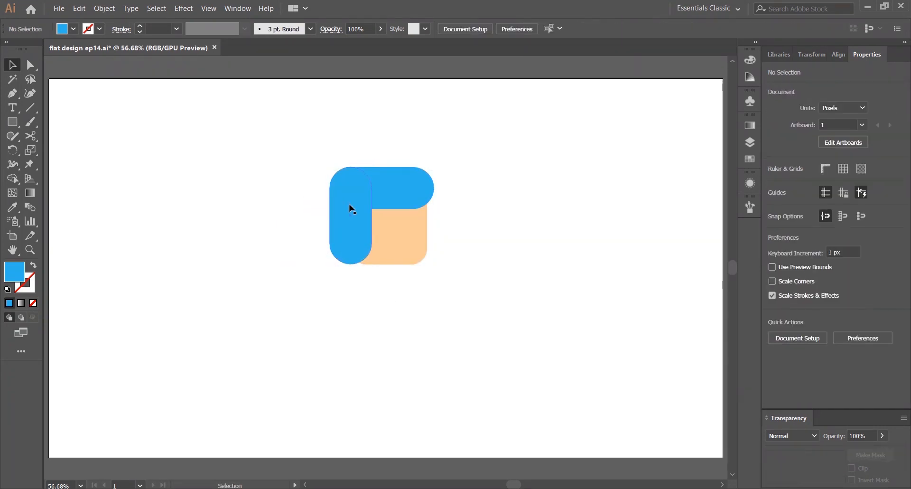
Select both blue bars and merge them into one hair shape with Pathfinder Unite
left_click(349, 209)
left_click(410, 185, "shift")
left_click(380, 158)
left_click(350, 209)
left_click(407, 186, "shift")
left_click(408, 115)
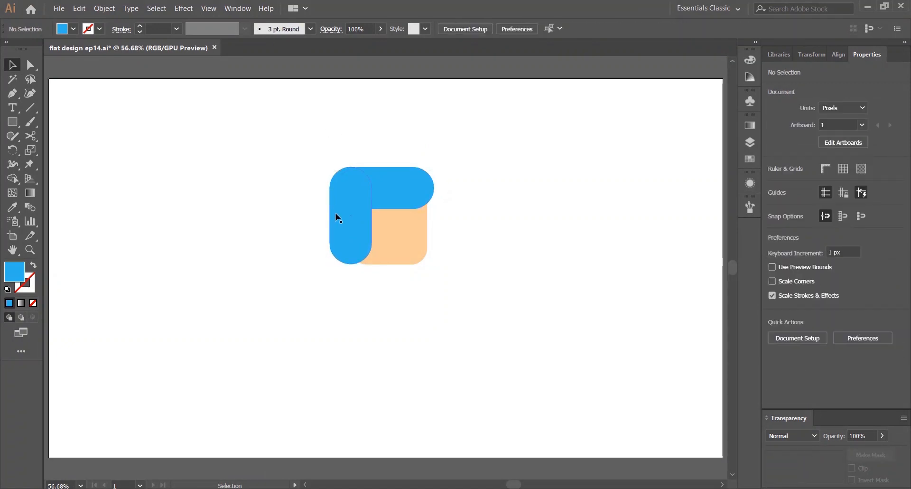
left_click(343, 214)
left_click(408, 184, "shift")
left_click(423, 168)
left_click(346, 213)
left_click(408, 183, "shift")
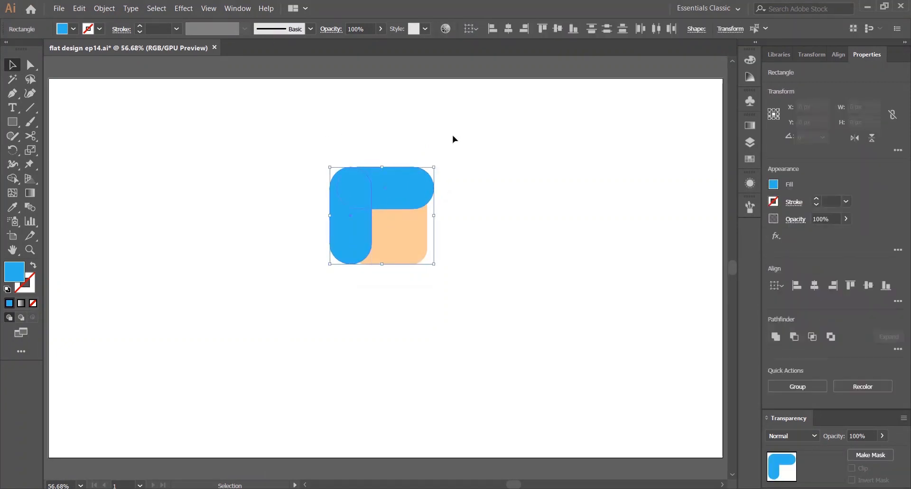
left_click(453, 138)
left_click(350, 251)
left_click(393, 189, "shift")
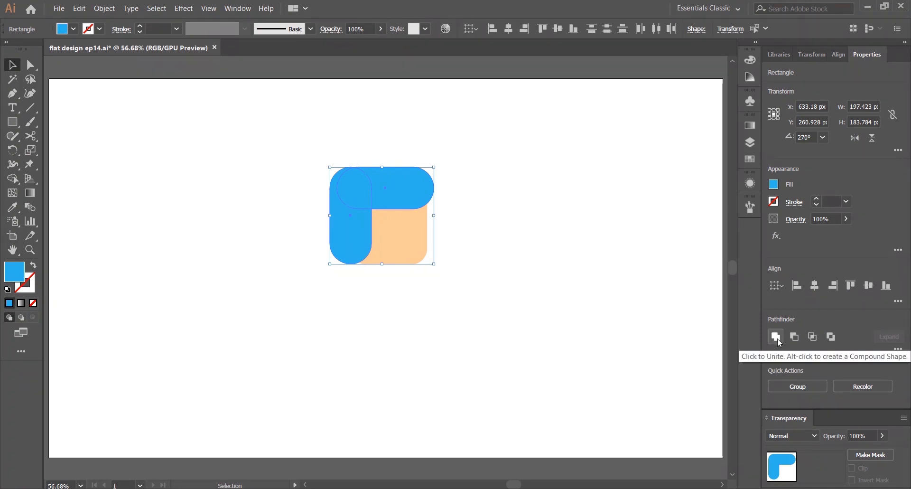
left_click(779, 337)
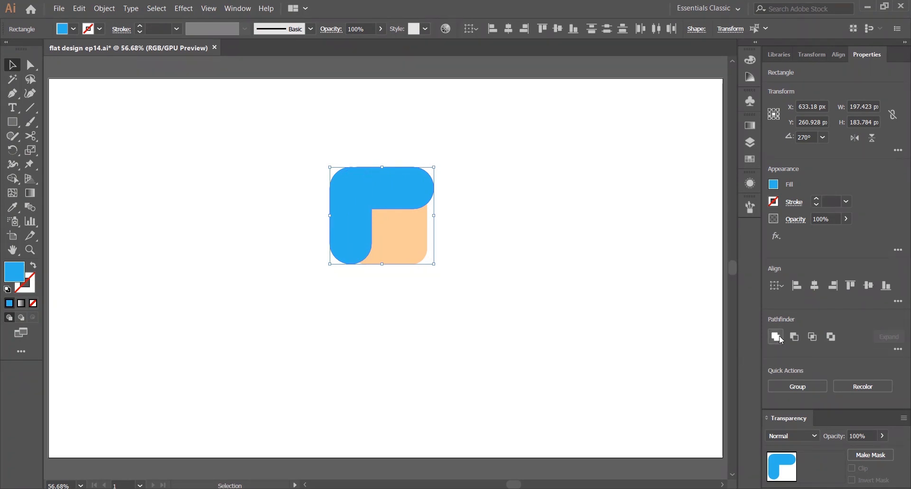
Round the inner corner of the blue hair shape with the Direct Selection corner widget
left_click(30, 65)
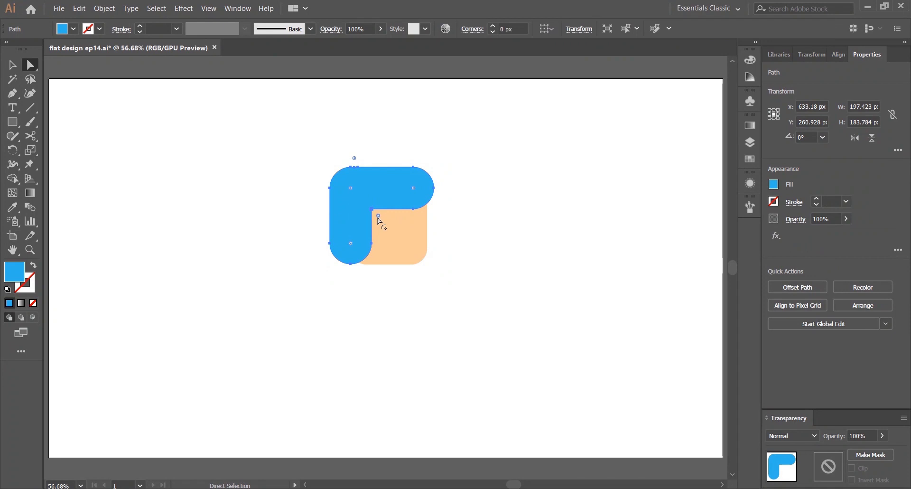
left_click_drag(378, 216, 383, 222)
left_click(439, 229)
left_click(412, 231)
left_click(541, 169)
Enlarge the peach face rectangle by extending its bottom and left edges
left_click(12, 65)
left_click(403, 230)
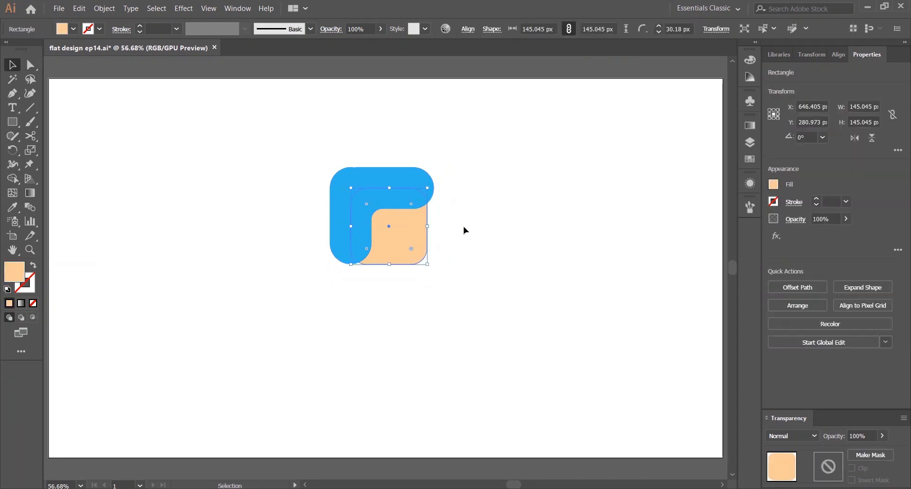
left_click_drag(389, 264, 389, 276)
left_click_drag(351, 232, 338, 231)
left_click(263, 207)
Move the blue hair shape upward so it sits higher over the face
left_click_drag(261, 145, 422, 308)
left_click_drag(330, 168, 332, 181)
left_click_drag(386, 227, 385, 202)
key("ctrl+z")
key("ctrl+z")
left_click_drag(310, 119, 395, 233)
left_click_drag(395, 233, 393, 215)
left_click(313, 139)
left_click_drag(285, 141, 378, 203)
left_click(287, 123)
left_click_drag(287, 123, 398, 213)
left_click(510, 175)
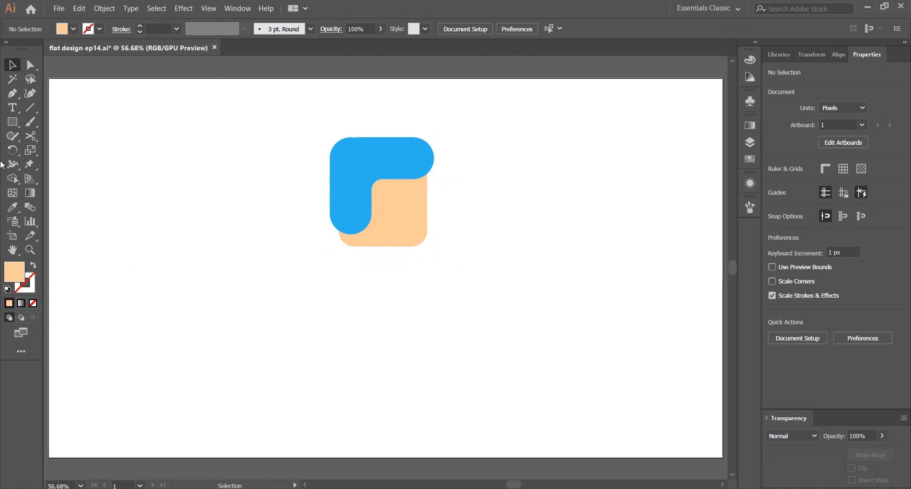
left_click_drag(12, 122, 57, 151)
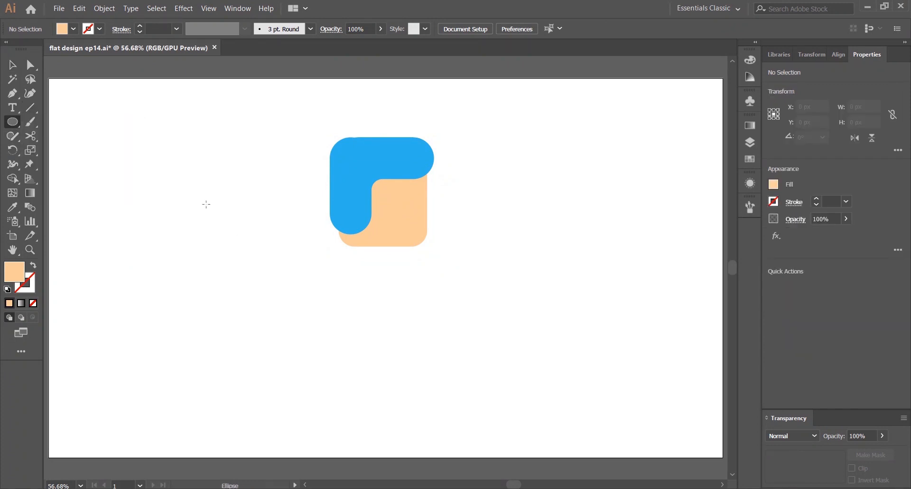
left_click_drag(192, 191, 242, 243)
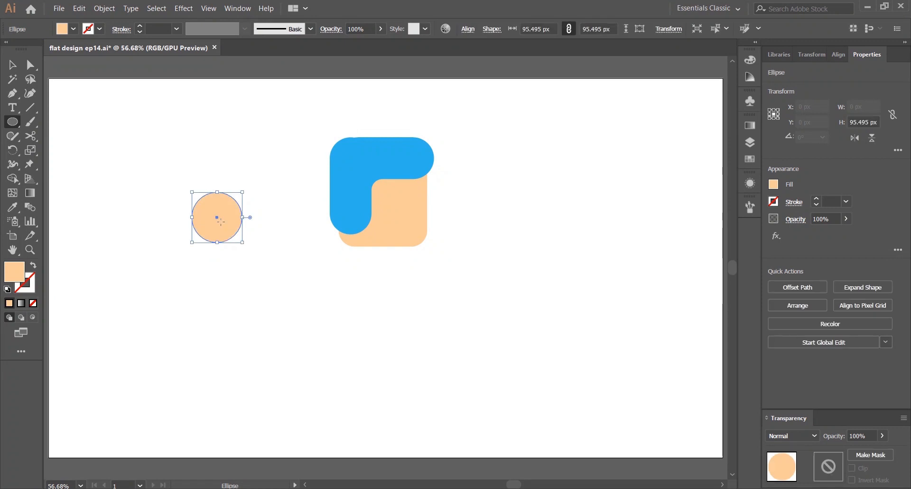
key("Delete")
Draw a rounded square about 97 px and fill it with a salmon swatch
left_click_drag(12, 123, 57, 136)
left_click_drag(203, 209, 254, 259)
left_click(749, 159)
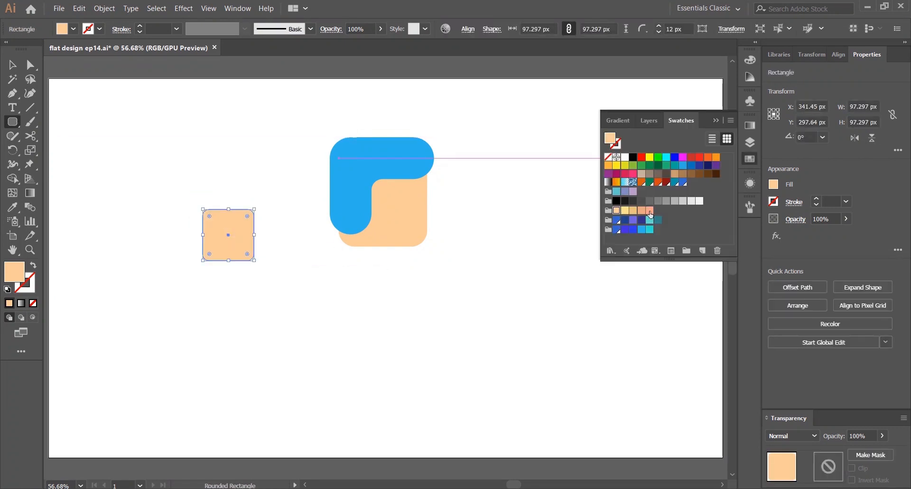
left_click(649, 210)
key("v")
Rotate the salmon square into a diamond, place it on the face's right edge, and send it behind the face as a nose
left_click_drag(260, 204, 275, 237)
left_click_drag(239, 226, 413, 202)
right_click(413, 203)
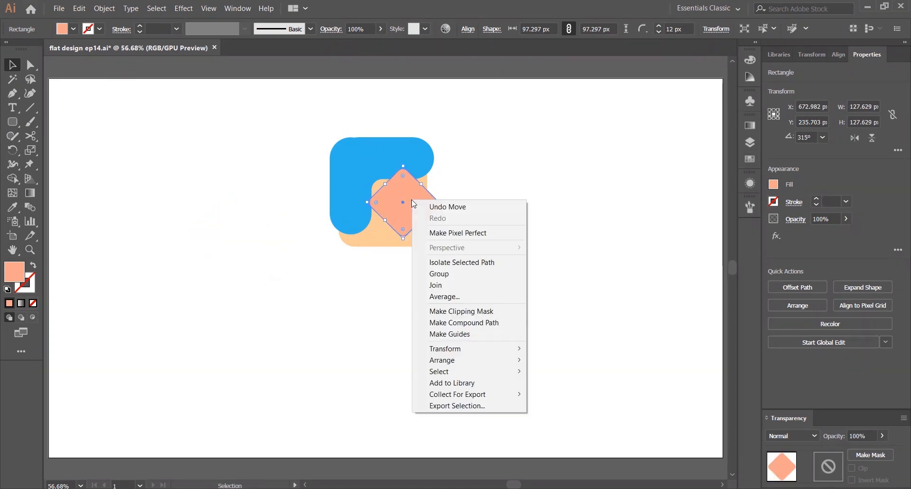
mouse_move(443, 356)
left_click(602, 392)
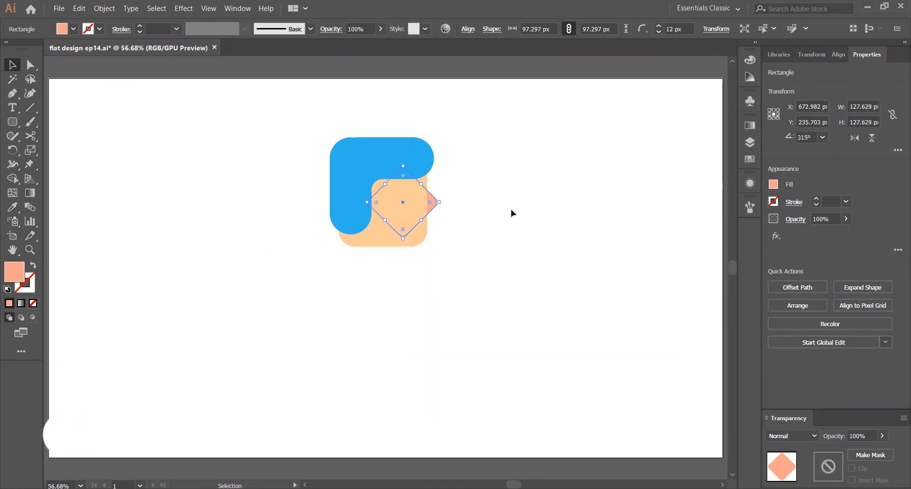
left_click(511, 208)
Draw a black circle on the face as an eye
left_click_drag(12, 122, 49, 148)
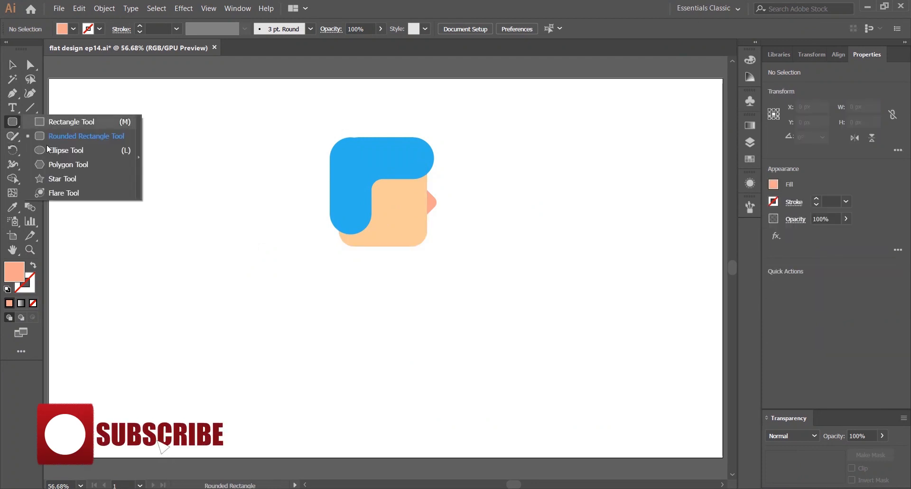
left_click(72, 152)
scroll(358, 194, "up", 3)
left_click(73, 29)
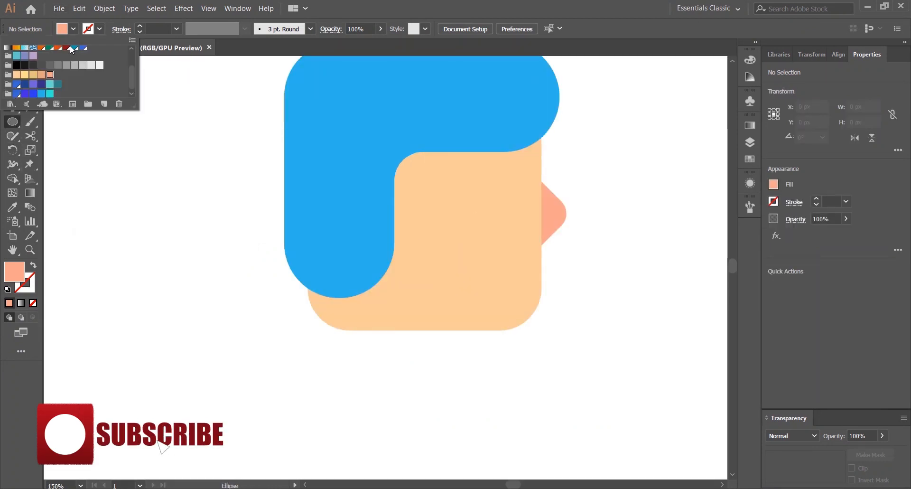
left_click(20, 66)
left_click_drag(434, 185, 284, 166)
mouse_move(510, 158)
left_mouse_down()
mouse_move(574, 221)
mouse_move(339, 189)
mouse_move(334, 178)
left_mouse_up()
Move the black eye further right on the face, nearer the nose
key("v")
left_click(556, 121)
left_click_drag(295, 138, 305, 148)
left_click(457, 133)
left_click_drag(457, 128, 496, 152)
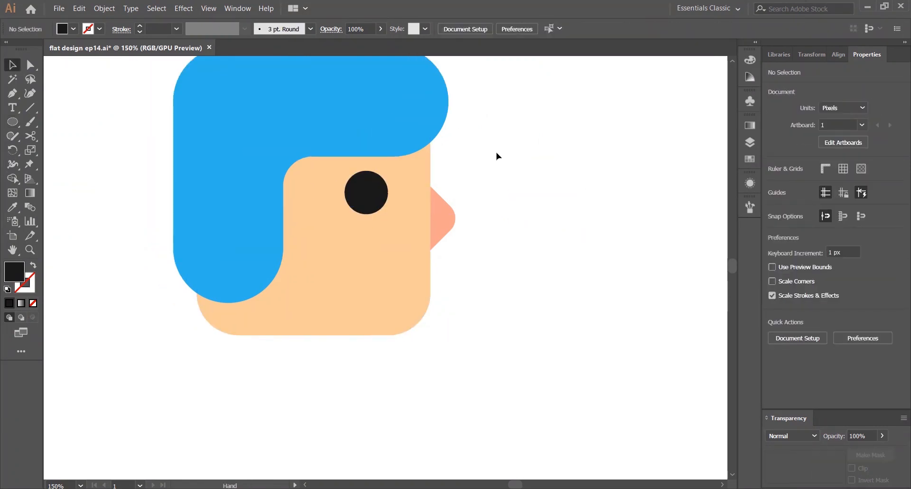
left_click_drag(514, 115, 527, 156)
left_click_drag(388, 231, 372, 233)
left_click(557, 149)
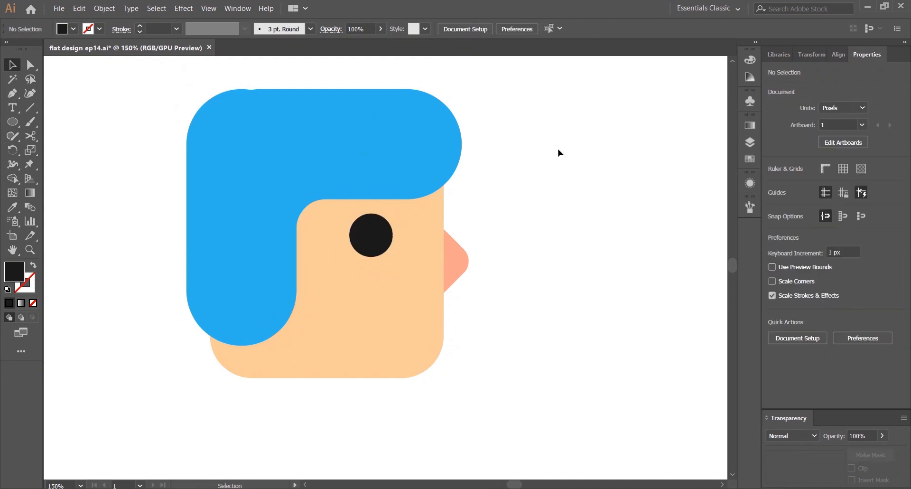
key("ctrl+0")
scroll(396, 198, "up", 3)
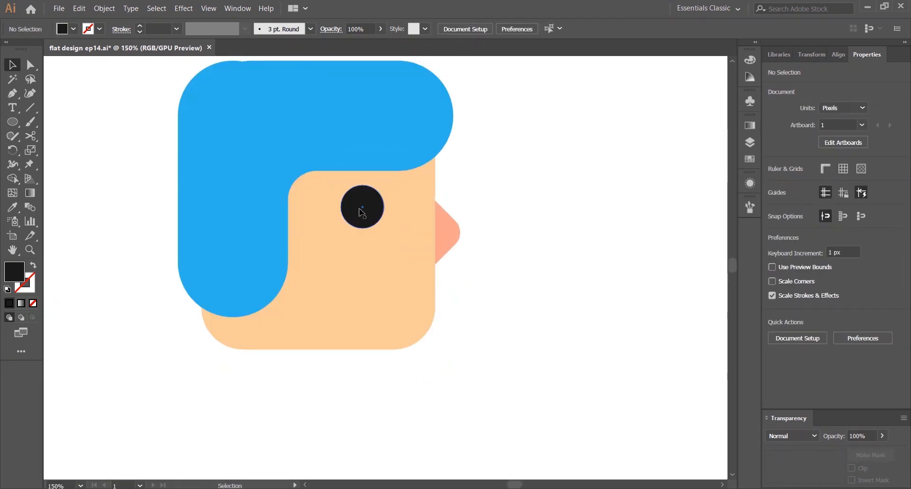
left_click_drag(365, 211, 400, 210)
left_click(519, 165)
Draw a circle about 78 px beside the head and fill it with a darker peach swatch
key("ctrl+0")
scroll(527, 154, "up", 2)
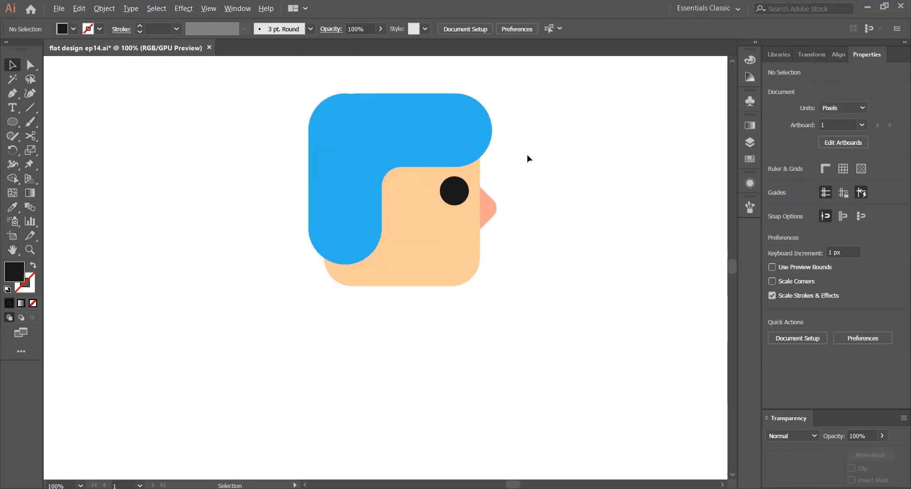
left_click_drag(11, 127, 53, 150)
left_click_drag(188, 234, 248, 116)
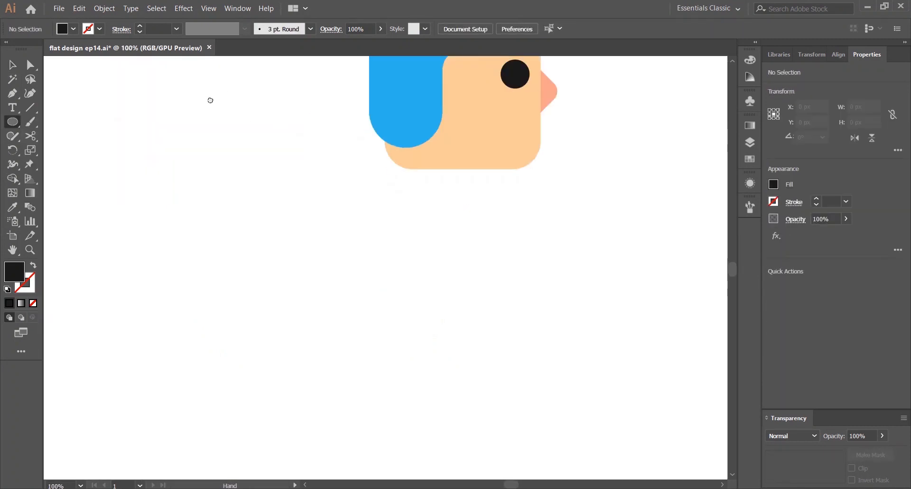
left_click_drag(146, 130, 191, 202)
left_click(750, 158)
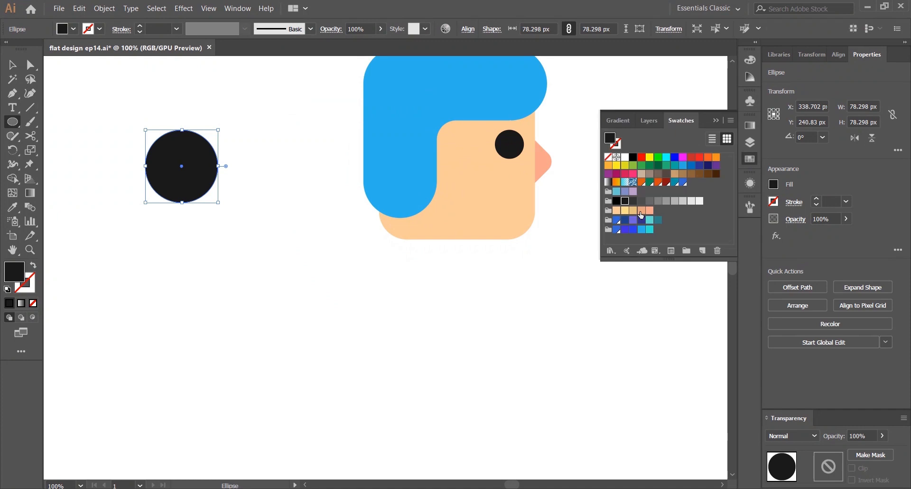
left_click(642, 210)
Move the darker peach circle onto the face and send it backward
key("v")
left_click(348, 129)
left_click_drag(187, 165, 440, 165)
right_click(441, 164)
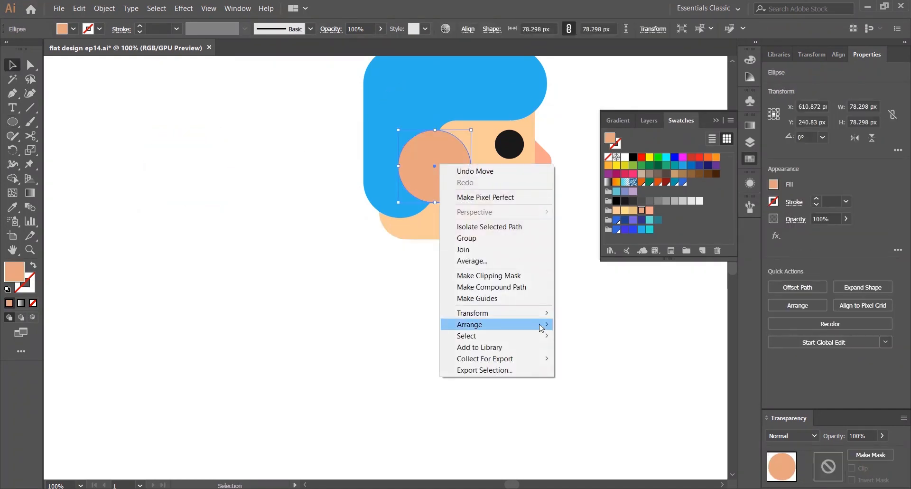
mouse_move(470, 324)
left_click(592, 349)
left_click(593, 349)
Position the darker peach circle at the hair's lower edge as an ear, partly hidden behind the hair
right_click(408, 99)
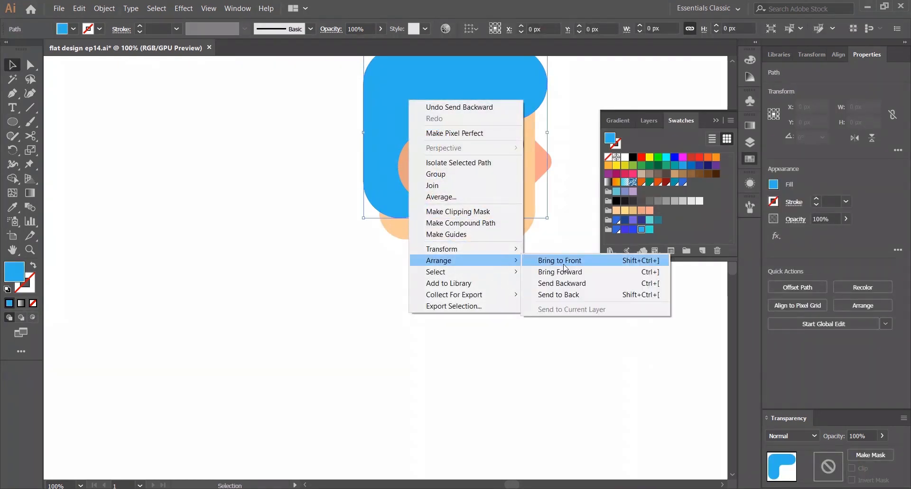
left_click(412, 360)
left_click_drag(412, 359, 298, 456)
right_click(298, 182)
mouse_move(382, 344)
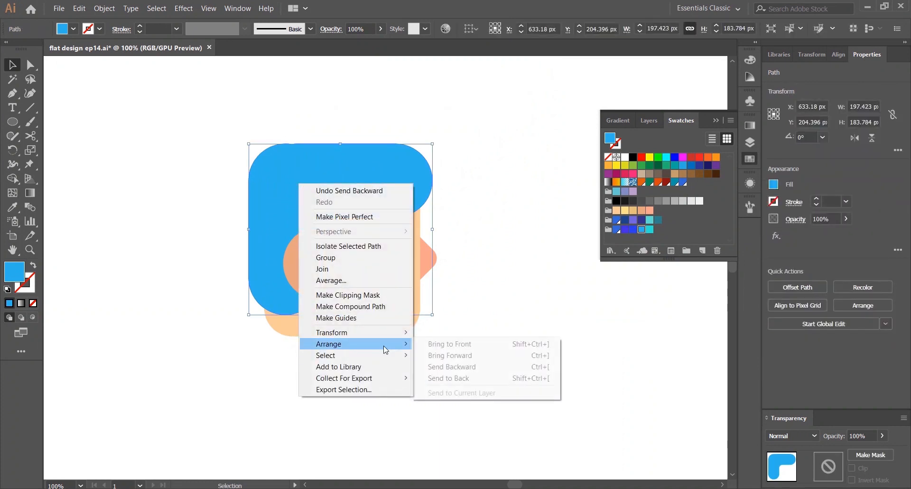
left_click(456, 343)
left_click(498, 164)
left_click(342, 262)
left_click_drag(356, 226, 337, 260)
left_click(456, 294)
left_click(461, 270)
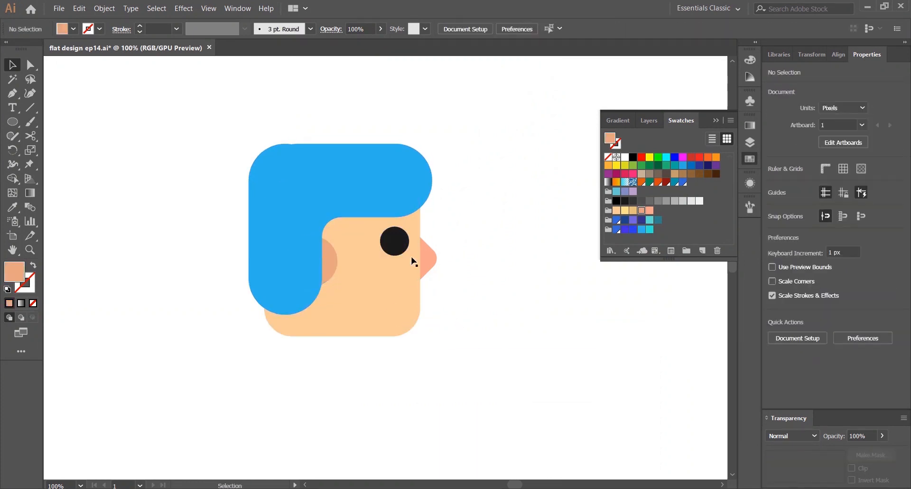
Shrink the ear circle slightly
left_click(332, 262)
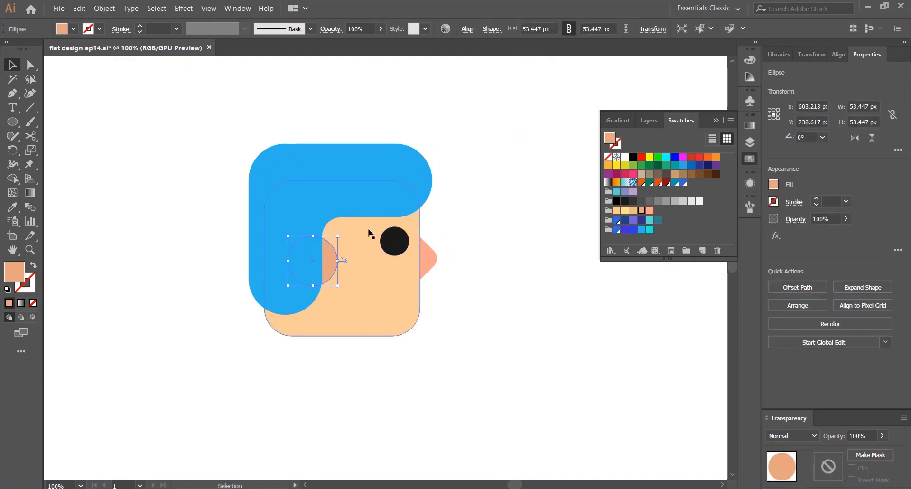
left_click_drag(337, 236, 331, 243)
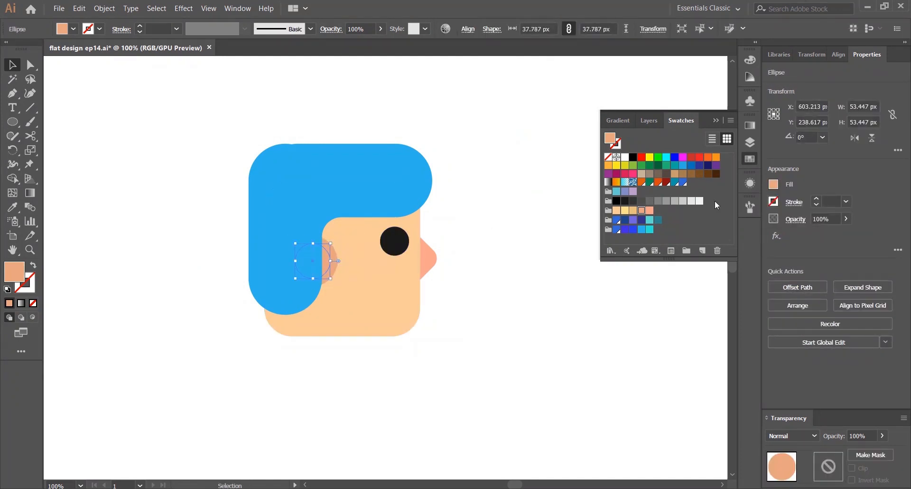
left_click(470, 266)
scroll(324, 287, "up", 1)
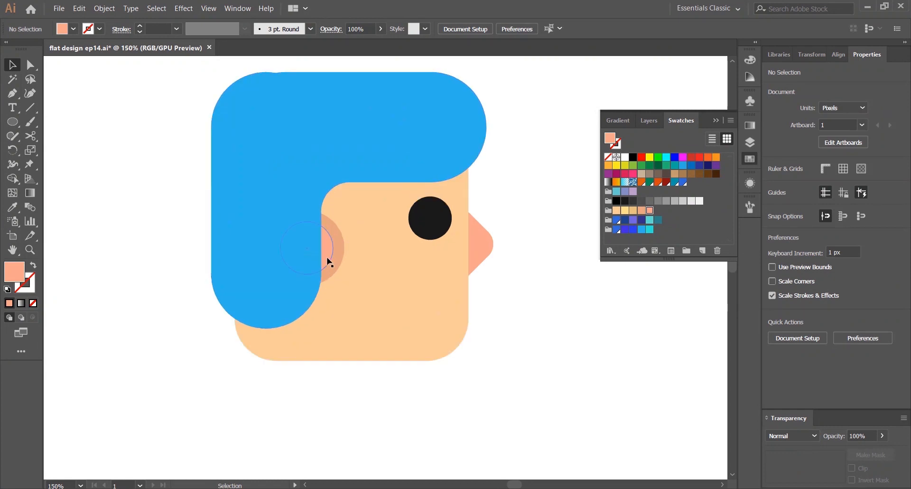
Change the ear's fill to a lighter peach in the Color Picker
double_click(15, 271)
left_click(185, 293)
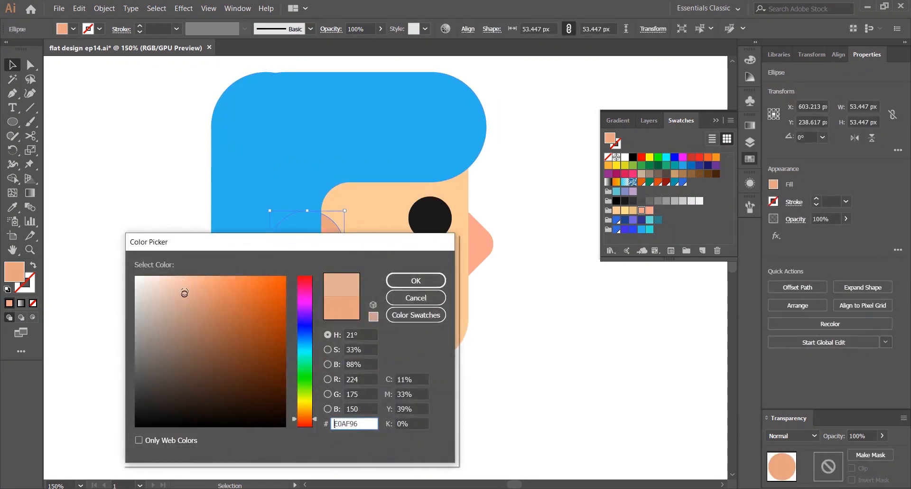
left_click(415, 281)
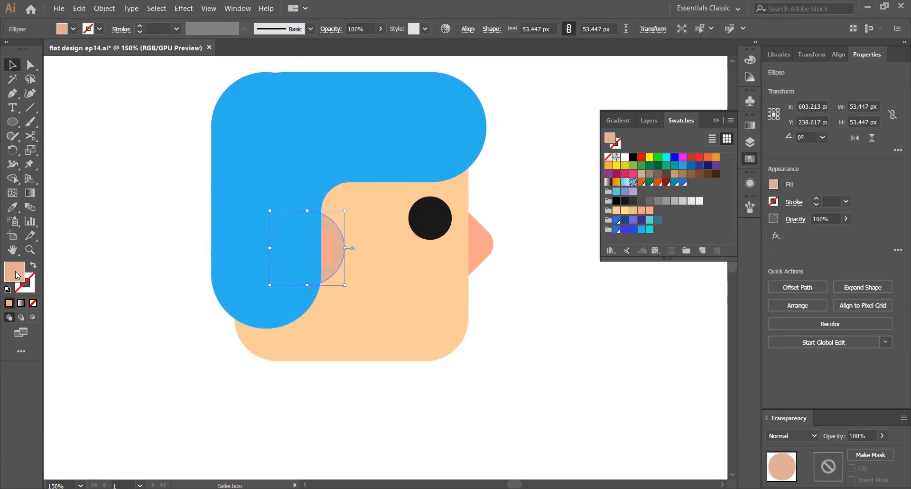
double_click(15, 272)
left_click(200, 285)
left_click(415, 280)
left_click(352, 264)
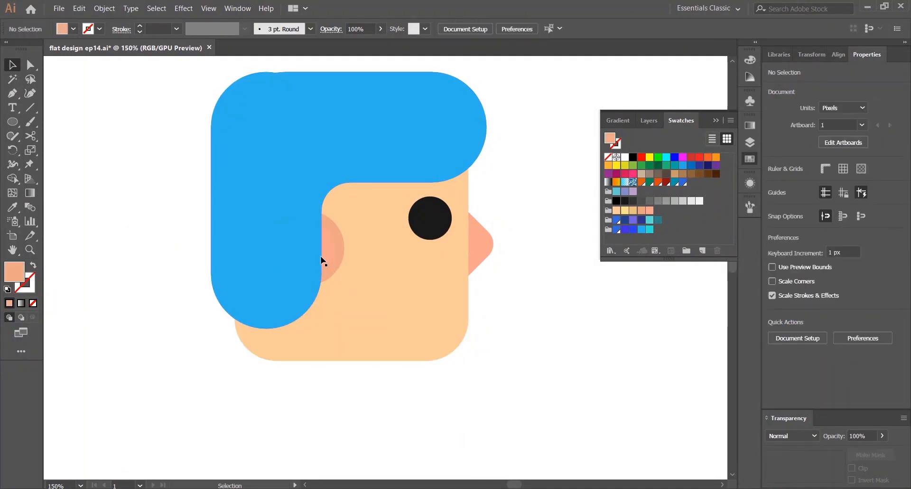
Nudge the ear circle slightly up and to the right
left_click_drag(330, 257, 333, 254)
left_click(533, 284)
scroll(536, 294, "down", 2)
left_click_drag(528, 273, 455, 207)
left_click(715, 120)
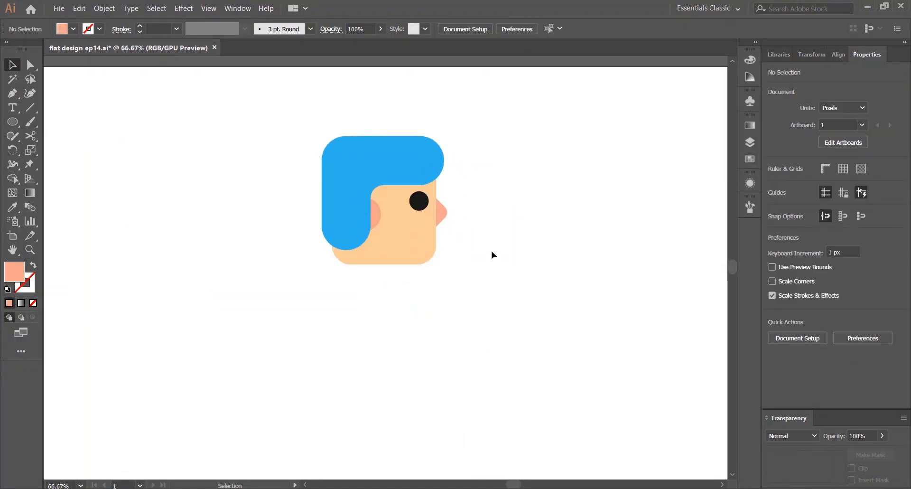
scroll(474, 244, "up", 1)
scroll(473, 244, "down", 1)
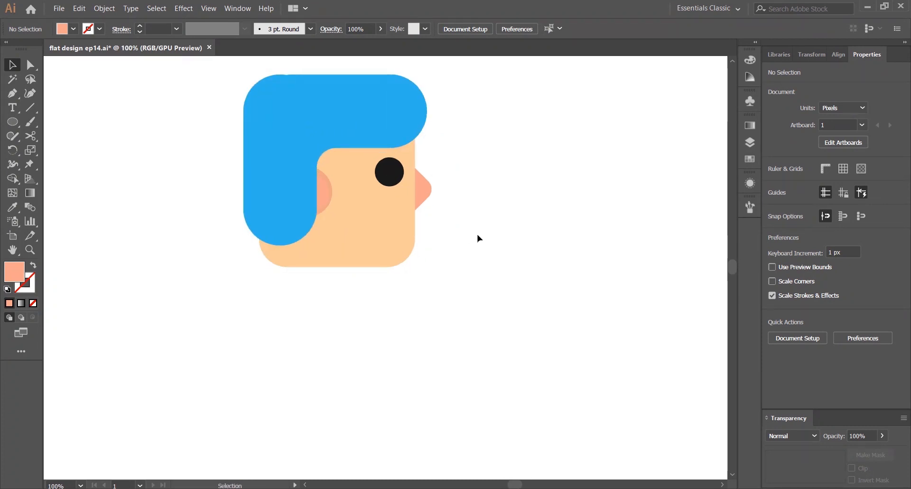
Draw a curved mouth path with the Pen tool across the lower face, stroked white with no fill
left_click(15, 98)
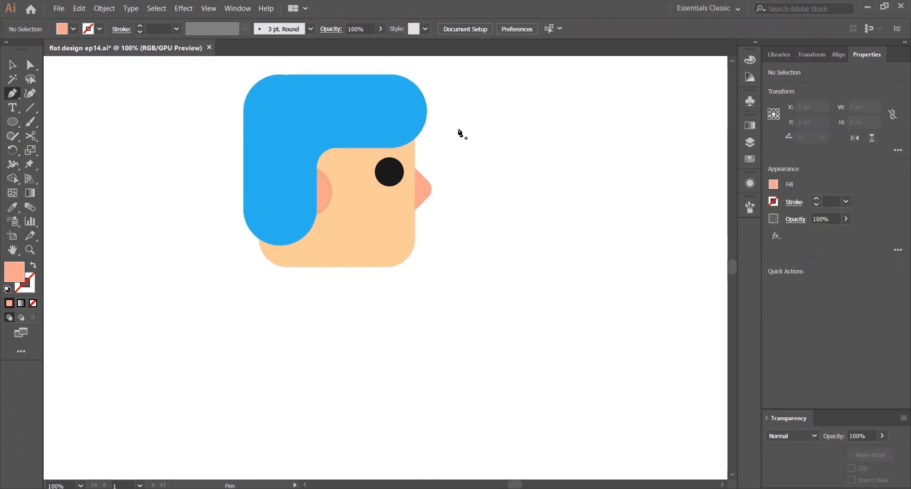
left_click(774, 184)
left_click(693, 220)
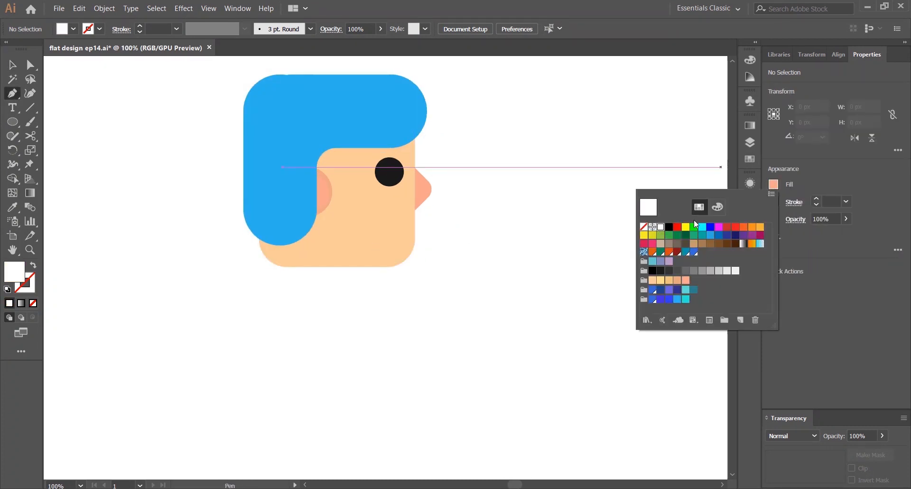
left_click(441, 232)
left_click_drag(356, 226, 322, 196)
left_click(13, 65)
key("shift+x")
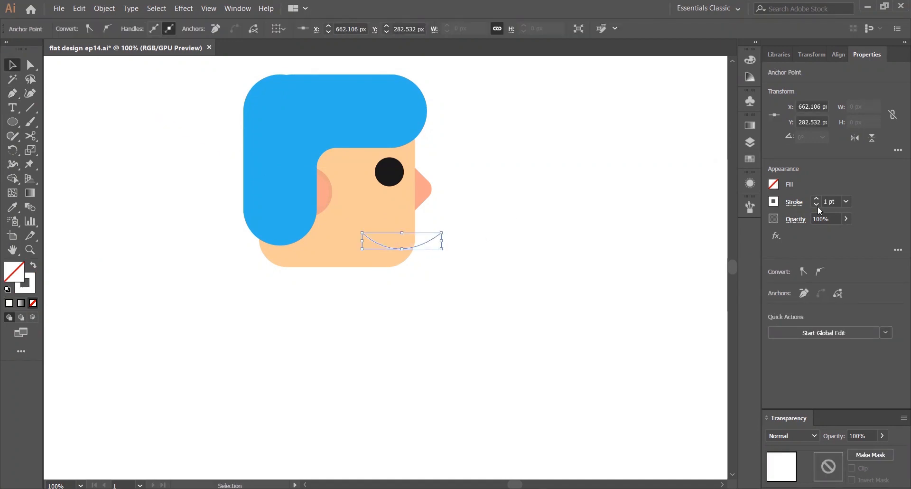
Set the mouth stroke to 12 pt with round caps
scroll(815, 200, "up", 11)
left_click(794, 203)
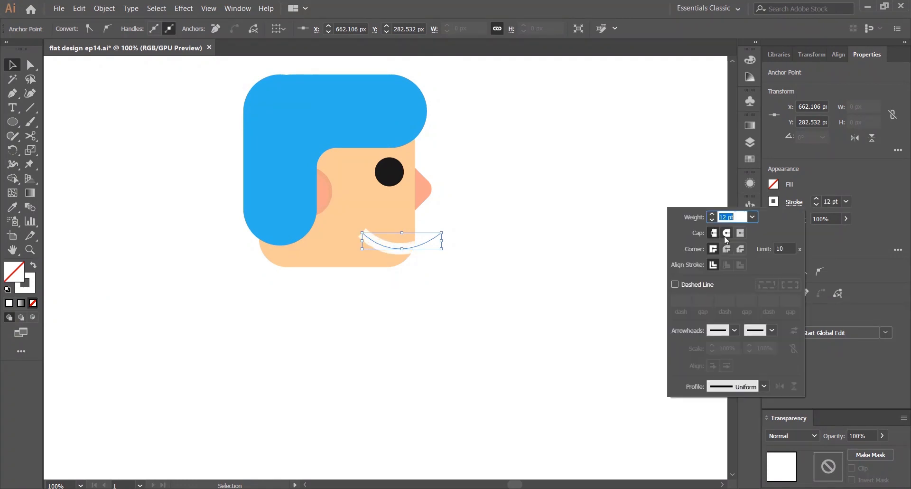
left_click(725, 234)
left_click(554, 179)
left_click(552, 176)
Extend the mouth stroke past the face's edge and undo a trial Shape Builder trim
left_click_drag(428, 240, 441, 240)
left_click_drag(462, 273, 363, 237)
key("shift+m")
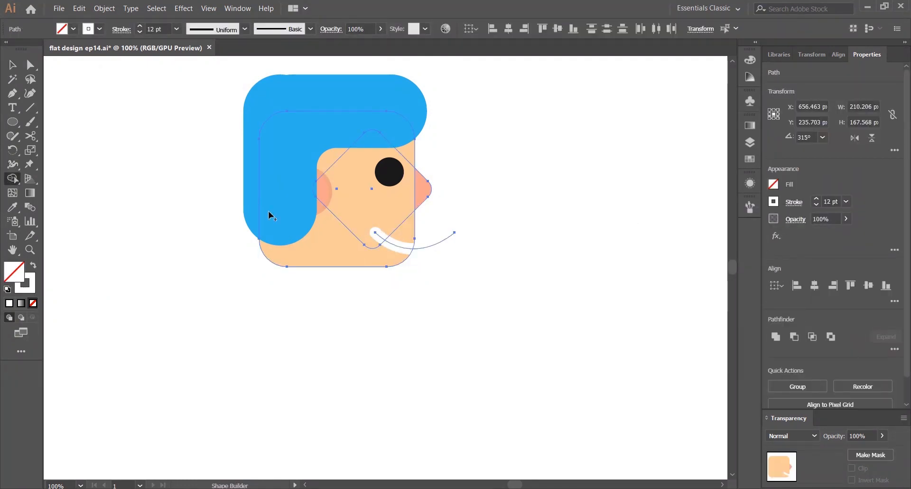
key("v")
left_click(505, 210)
left_click(402, 246)
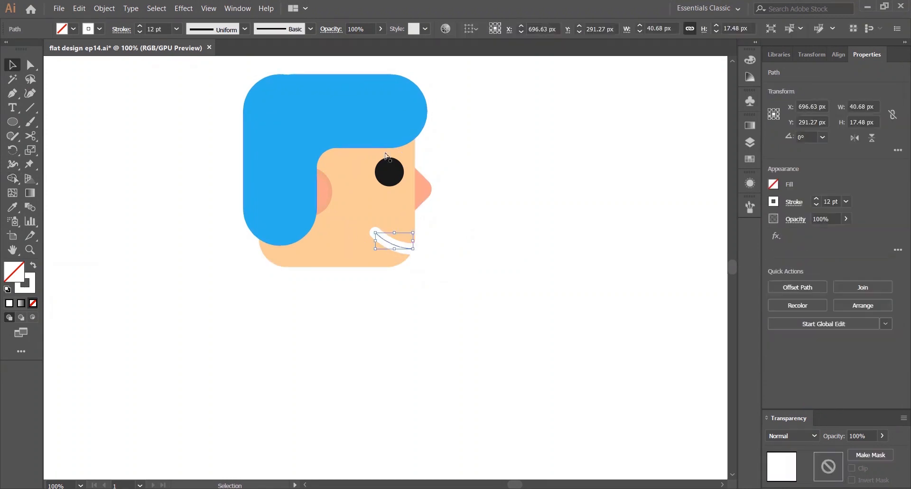
key("ctrl+z")
left_click(503, 160)
left_click(432, 245)
Expand the mouth stroke into a filled shape
left_click(104, 8)
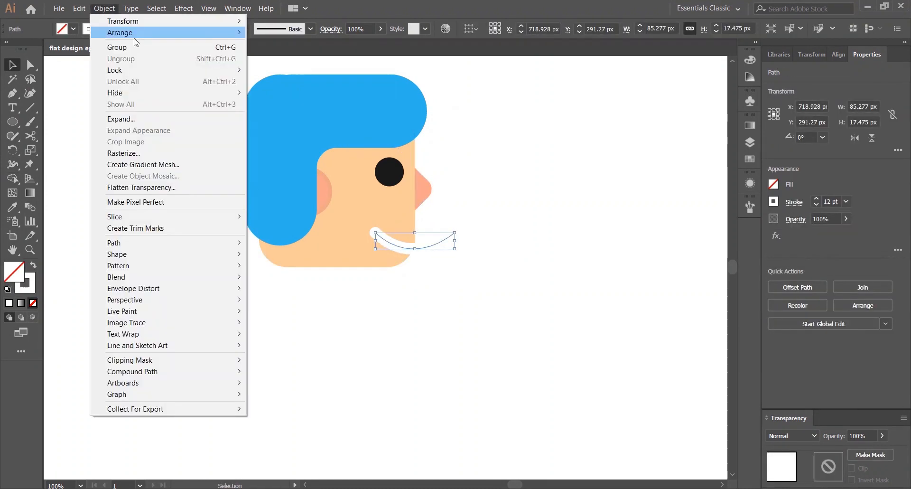
left_click(123, 119)
left_click(427, 317)
Remove the part of the mouth sticking out past the face's edge with Shape Builder
left_click_drag(429, 323, 321, 230)
key("shift+m")
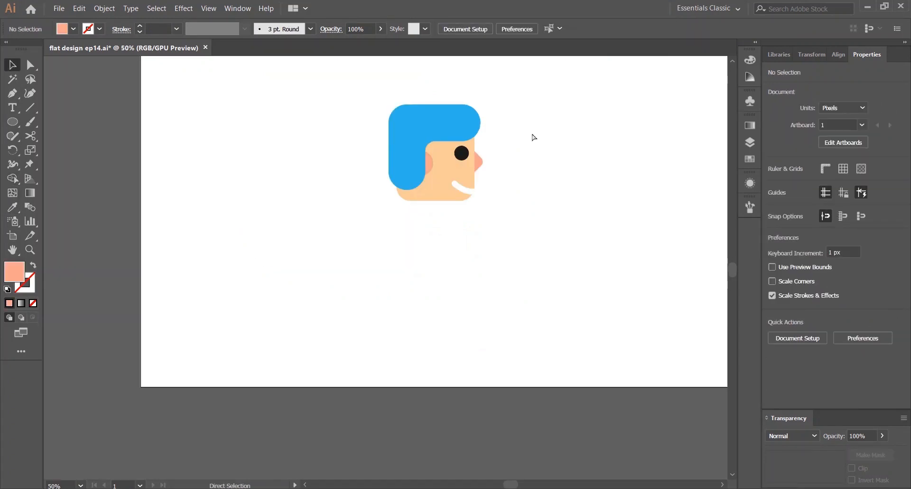
key("ctrl+0")
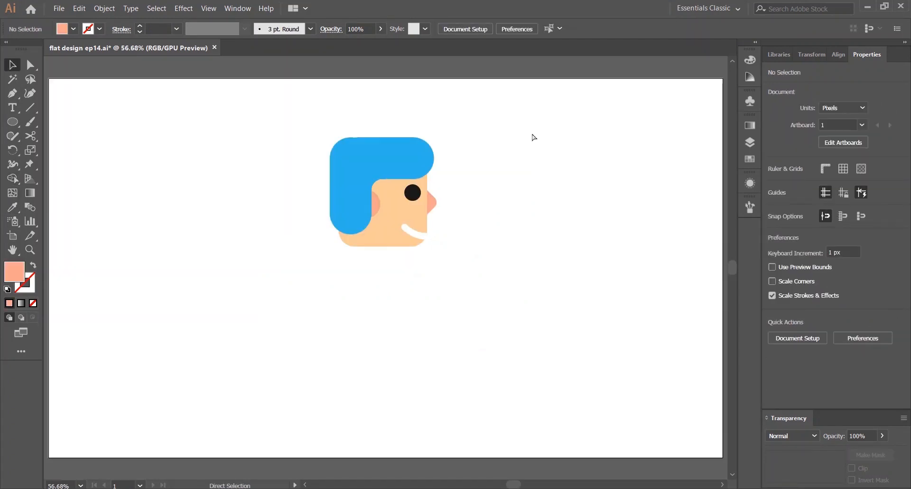
left_click(417, 233)
key("ctrl+1")
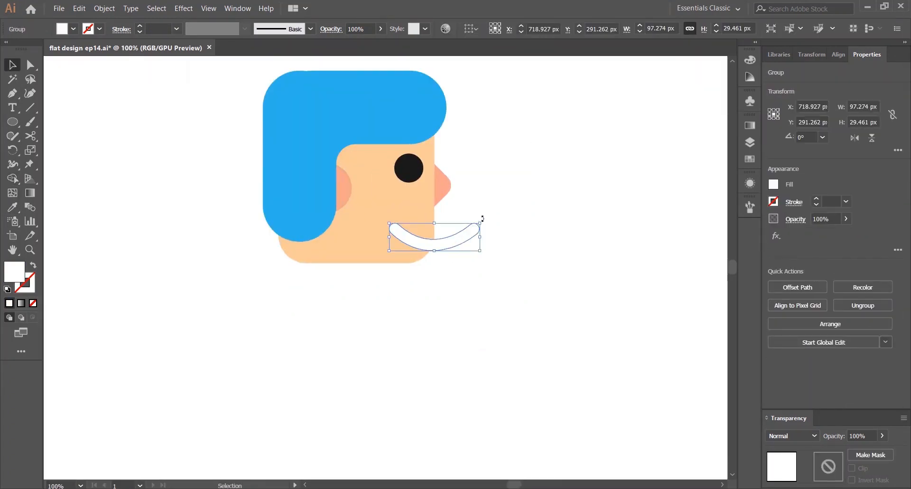
mouse_move(480, 215)
left_mouse_down()
mouse_move(468, 223)
mouse_move(459, 280)
left_mouse_up()
left_click(469, 224)
left_click(416, 237)
left_click(410, 217, "shift")
key("shift+m")
key("v")
left_click(531, 187)
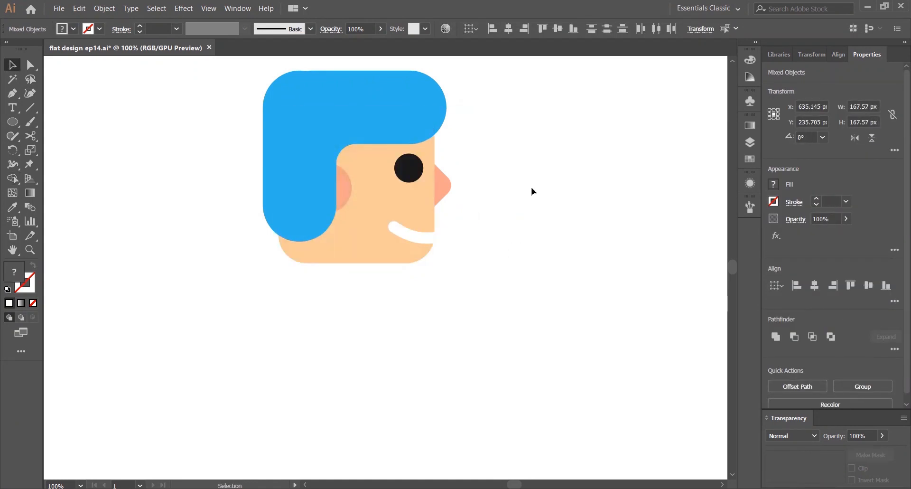
Draw a rectangle about 211 by 291 px below the head for the body
key("ctrl+0")
left_click_drag(12, 122, 96, 127)
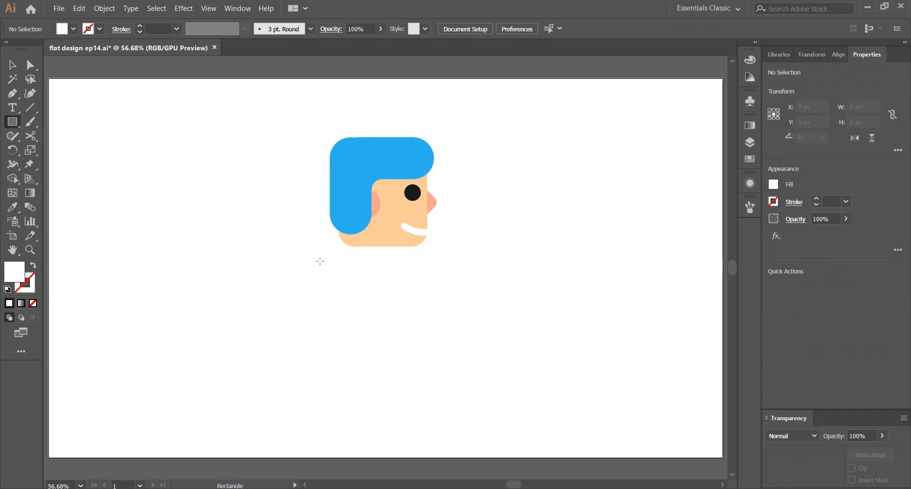
mouse_move(316, 262)
left_mouse_down()
mouse_move(472, 392)
mouse_move(440, 433)
mouse_move(432, 384)
mouse_move(427, 416)
left_mouse_up()
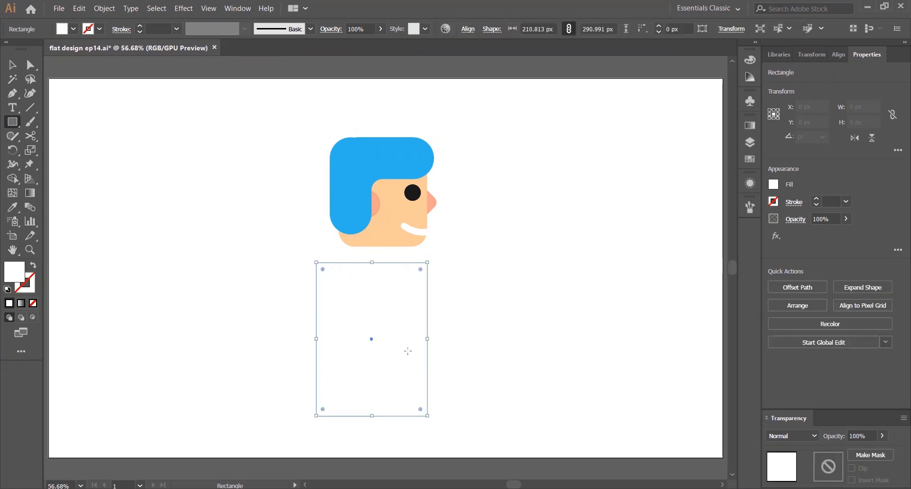
Fill the body rectangle with an orange-red from the Color Guide
left_click(750, 159)
left_click(642, 230)
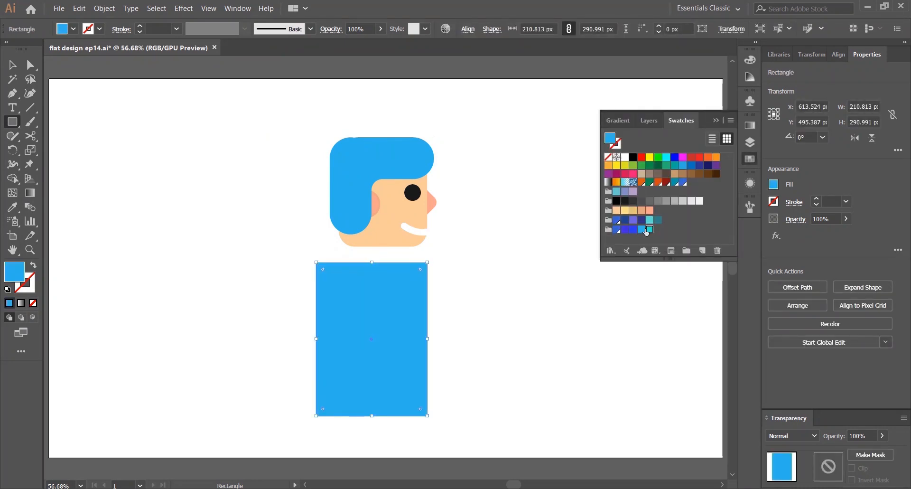
left_click(634, 229)
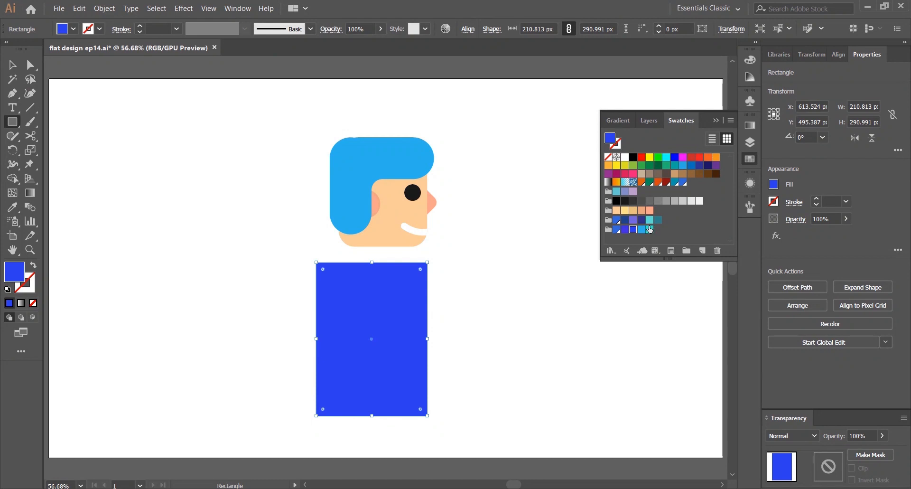
left_click(641, 229)
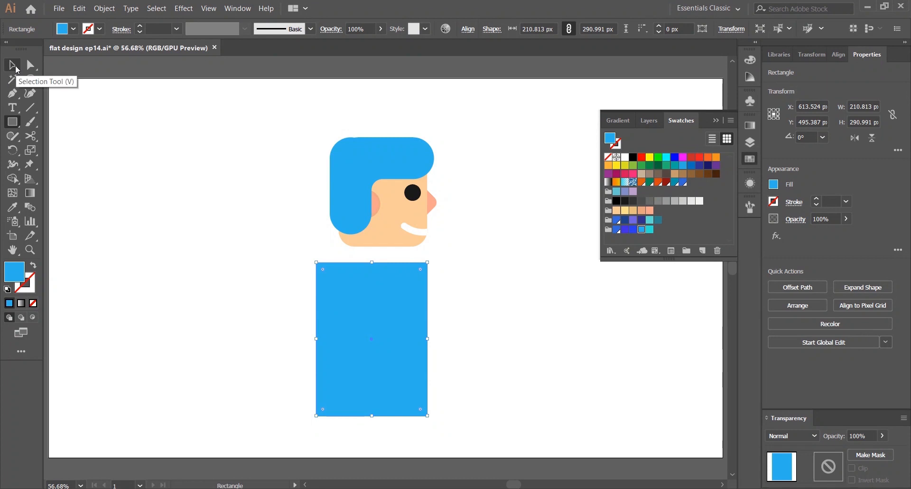
left_click(750, 77)
left_click(728, 74)
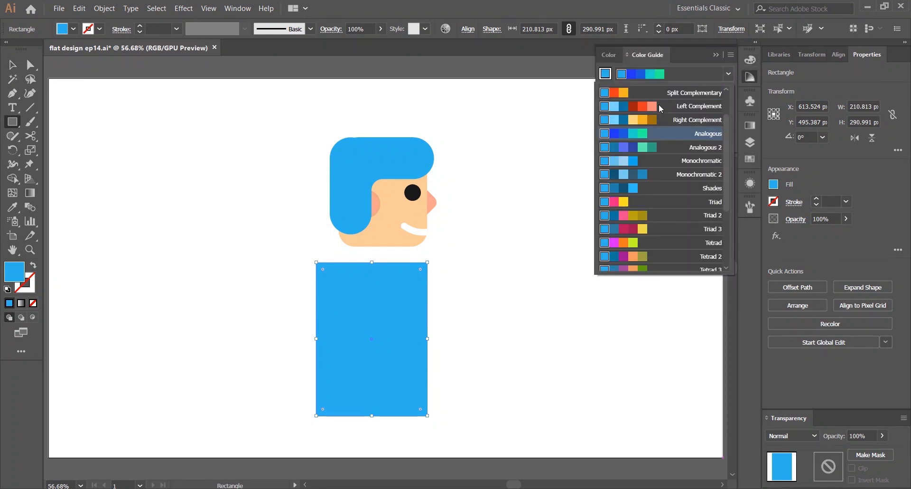
left_click(616, 133)
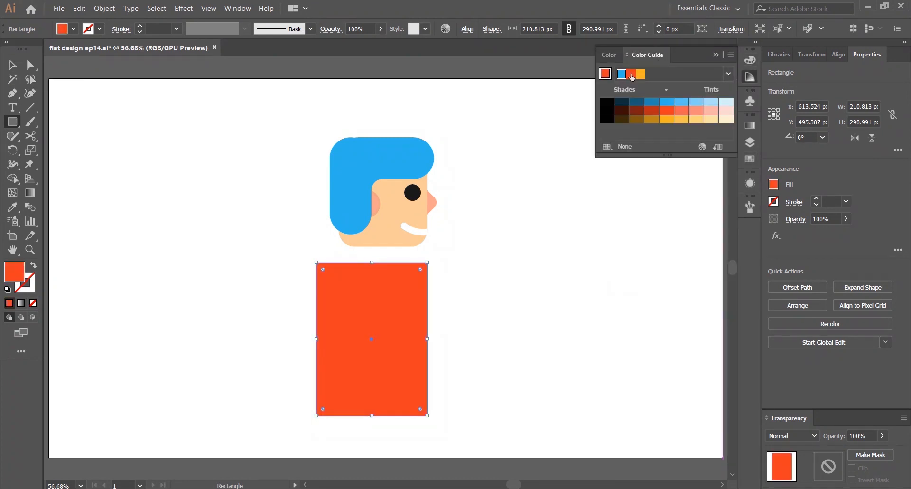
Move the body rectangle slightly to the right under the head
key("v")
left_click_drag(375, 320, 387, 320)
left_click(448, 296)
Round the body rectangle's top corners fully and its bottom corners slightly
left_click(391, 306)
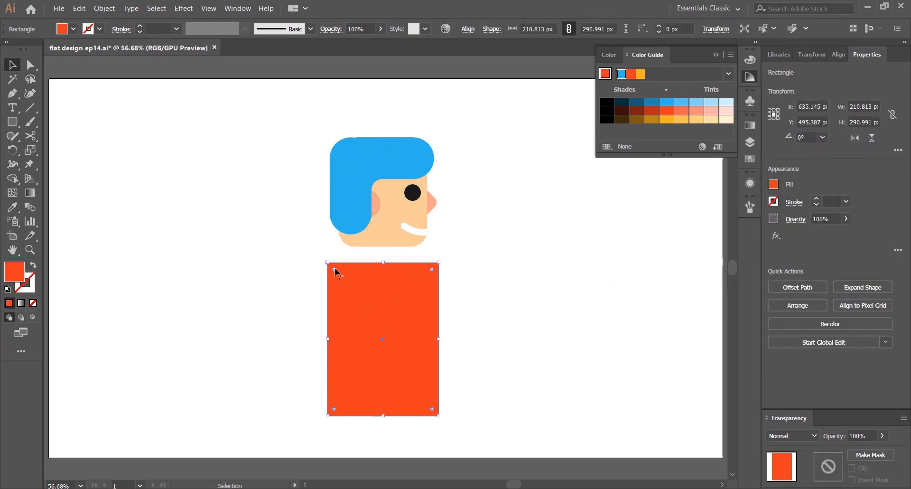
left_click_drag(432, 270, 418, 328)
key("Up")
key("Up")
key("Up")
key("Up")
key("Up")
key("Up")
key("Up")
key("Up")
key("Up")
key("Up")
key("Up")
key("Up")
key("Up")
key("Up")
key("Up")
key("Up")
key("Up")
key("Up")
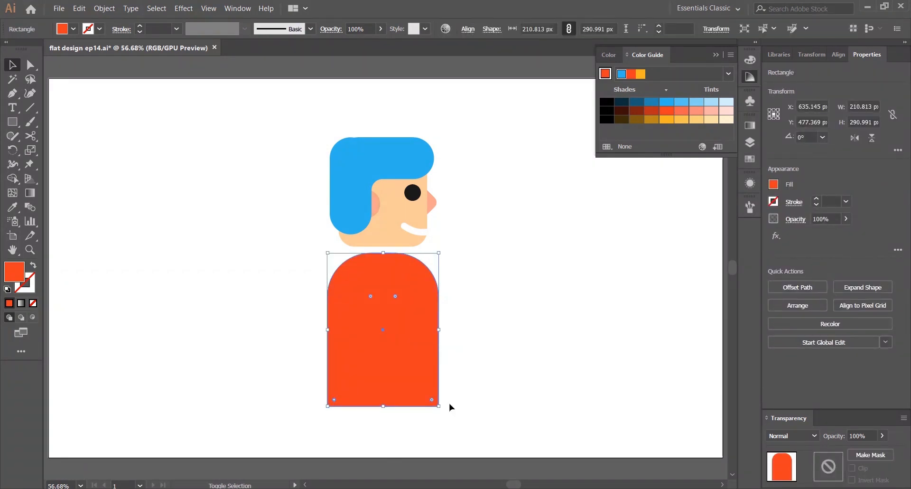
left_click_drag(429, 400, 422, 392)
left_click(516, 313)
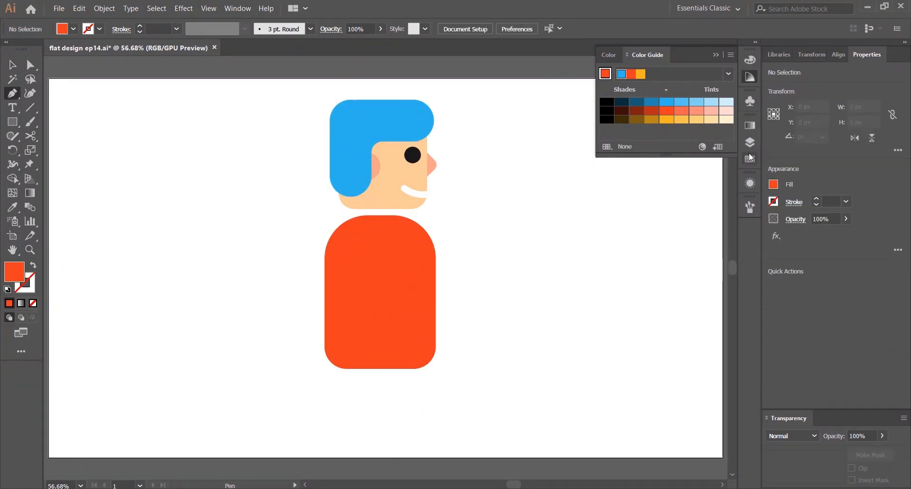
Pick a yellow-orange swatch, then scale the whole character down and move it slightly up
left_click(749, 155)
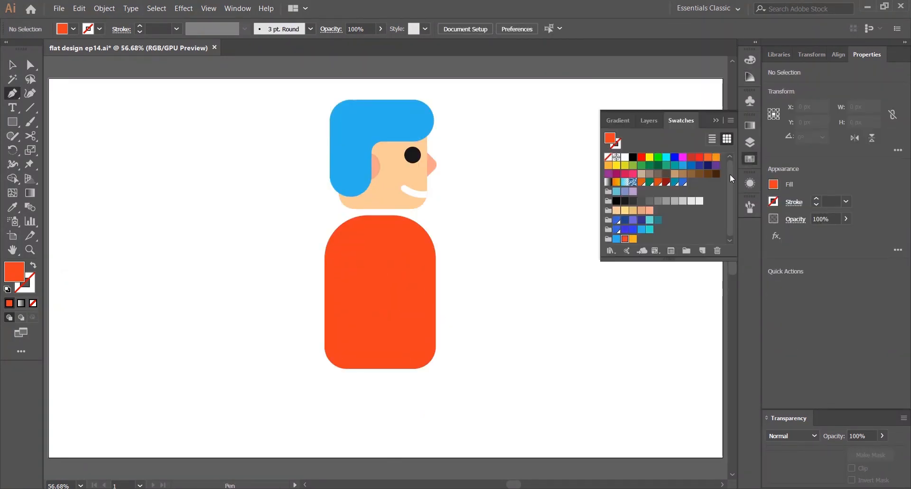
left_click(633, 239)
key("v")
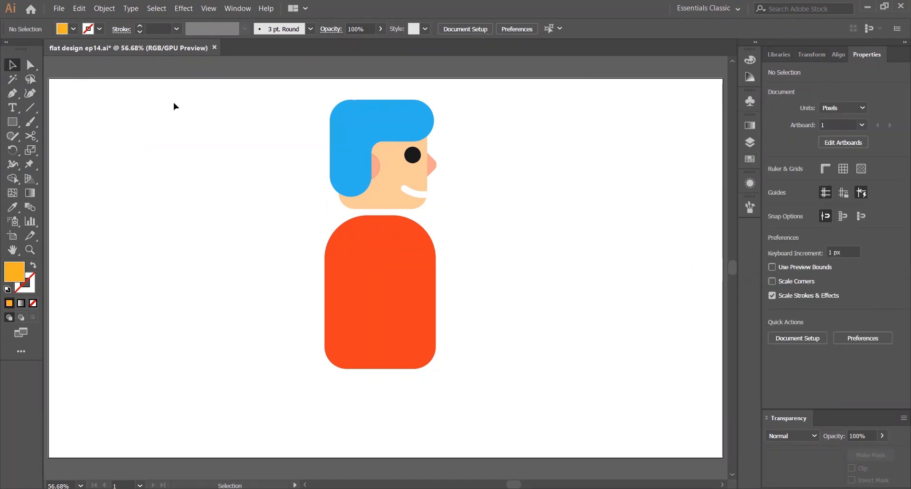
left_click_drag(187, 99, 447, 297)
left_click_drag(325, 99, 343, 142)
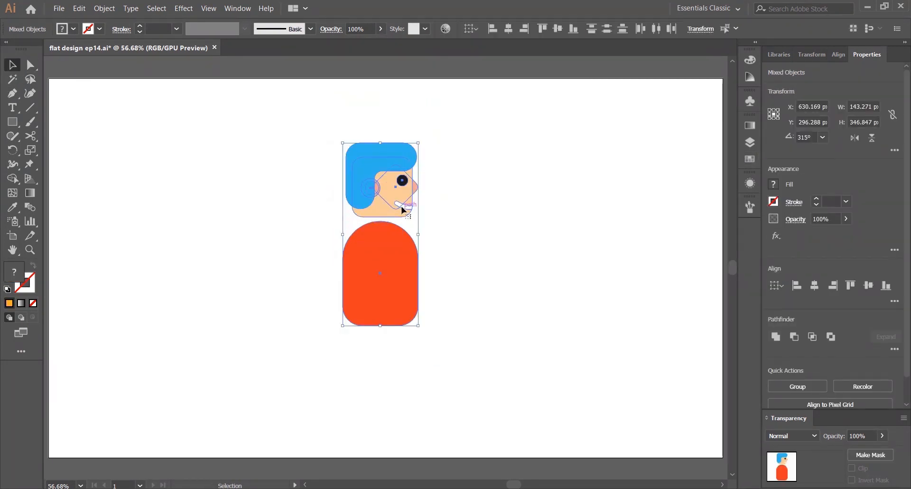
left_click_drag(402, 207, 403, 194)
left_click(488, 151)
Draw a bent leg path with the Pen tool from the body down to the lower left, stroked yellow-orange
key("p")
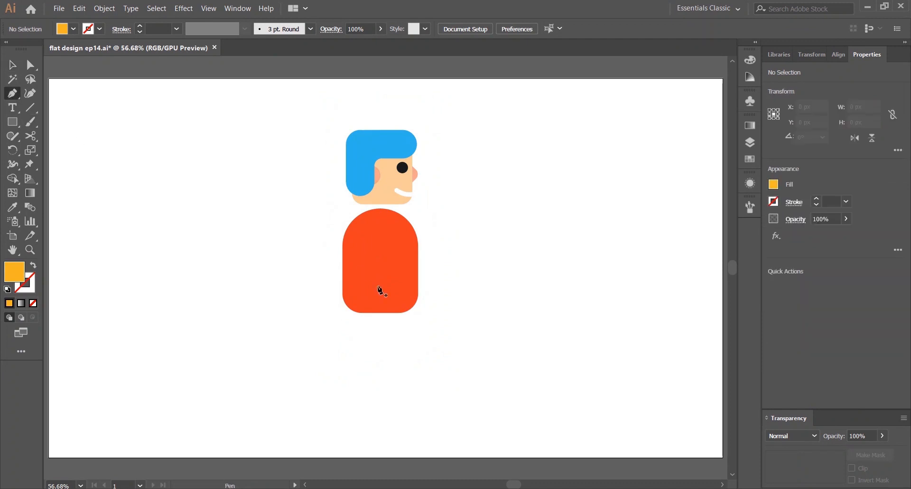
key("shift+x")
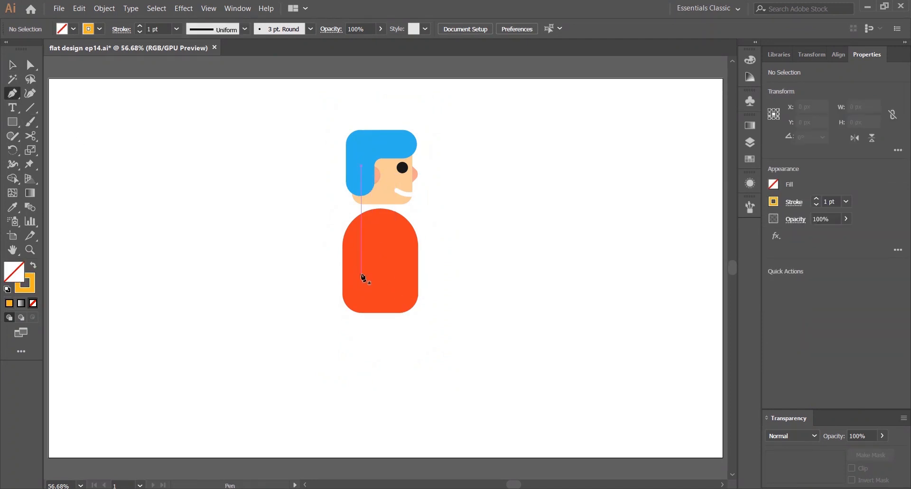
left_click(368, 292)
left_click(365, 362)
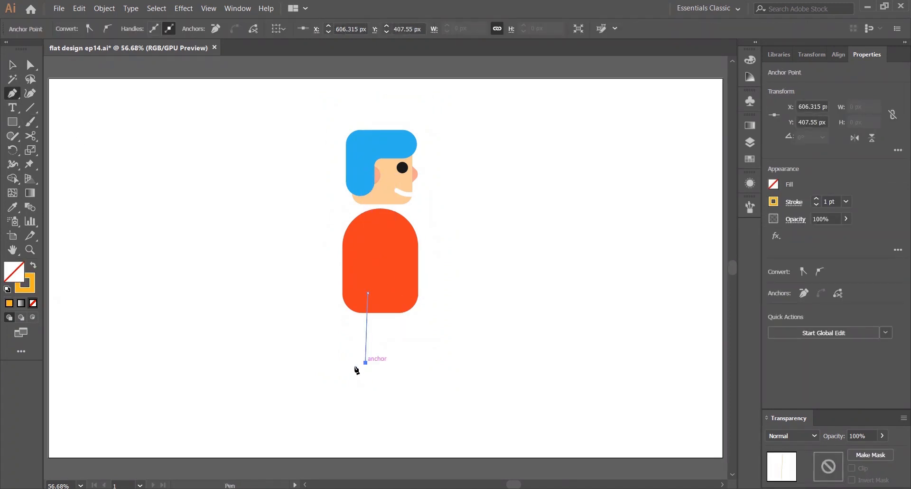
left_click(317, 417)
key("v")
Set the leg's stroke to 55 pt with round caps and round joins
left_click(817, 200)
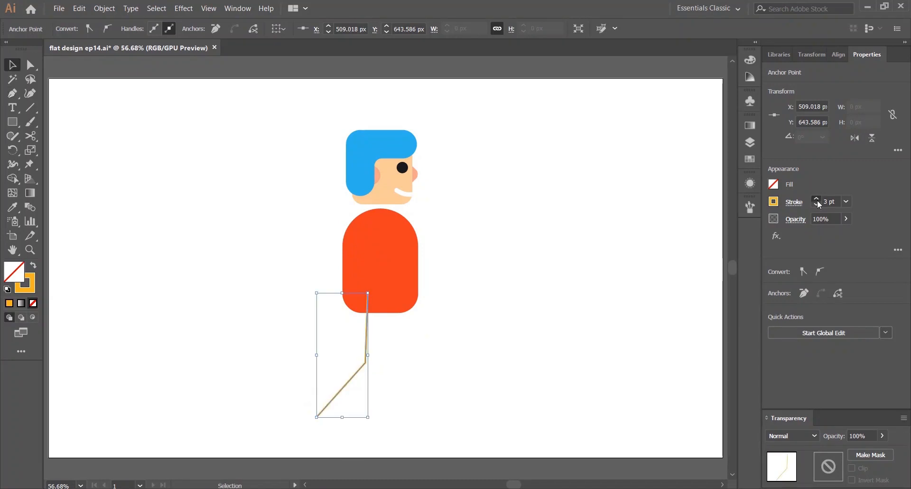
left_click(817, 201)
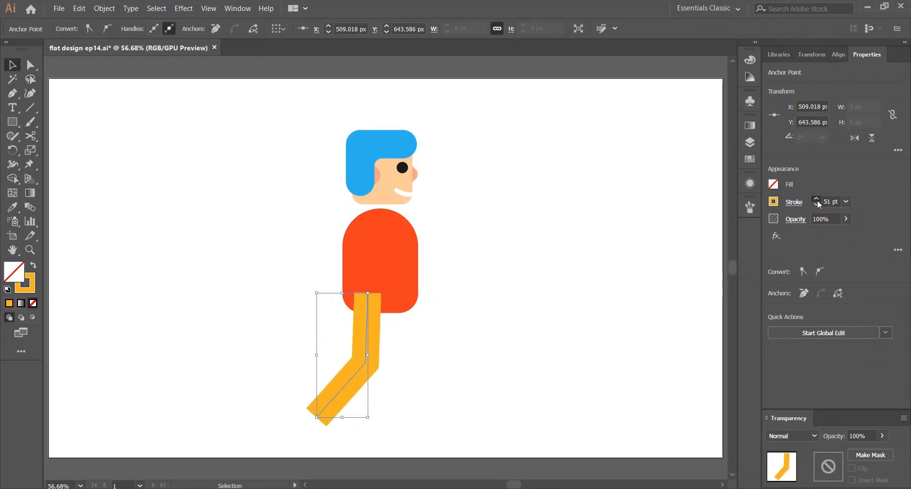
left_click(794, 202)
left_click(726, 245)
left_click(726, 234)
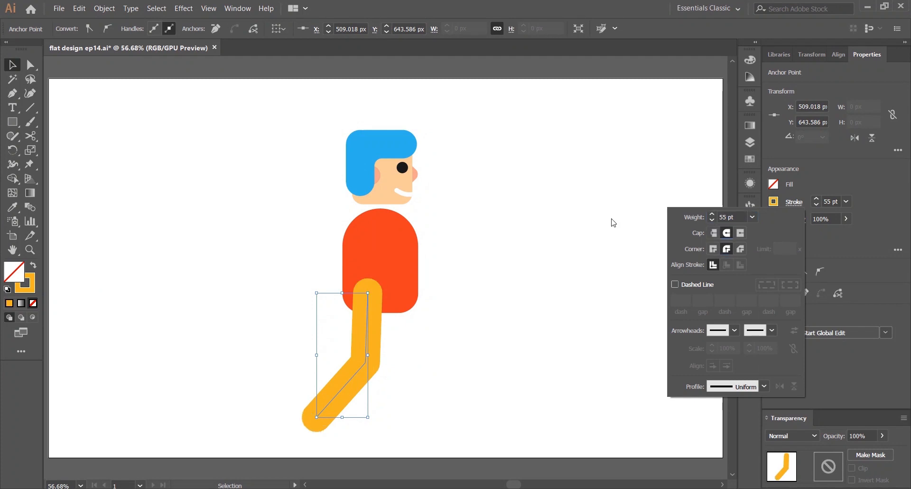
left_click(611, 219)
Send the leg behind the body
left_click_drag(242, 355, 409, 412)
right_click(365, 361)
mouse_move(403, 307)
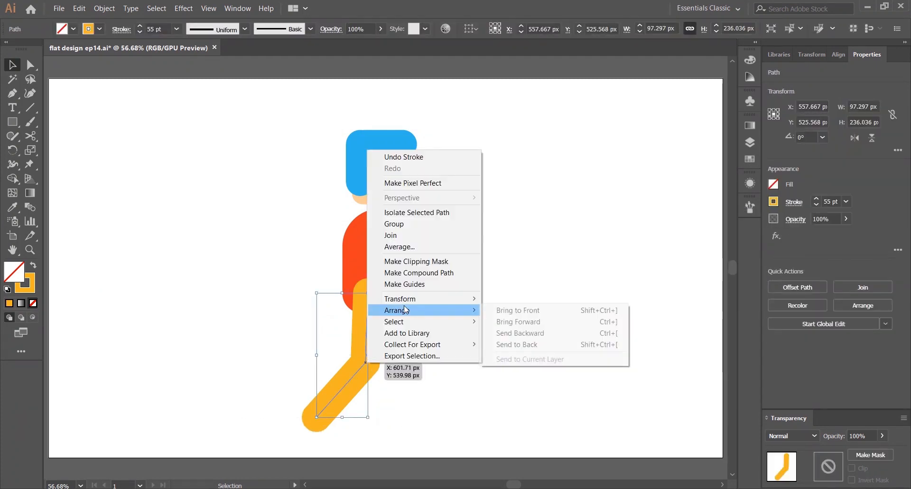
left_click(550, 344)
left_click(453, 339)
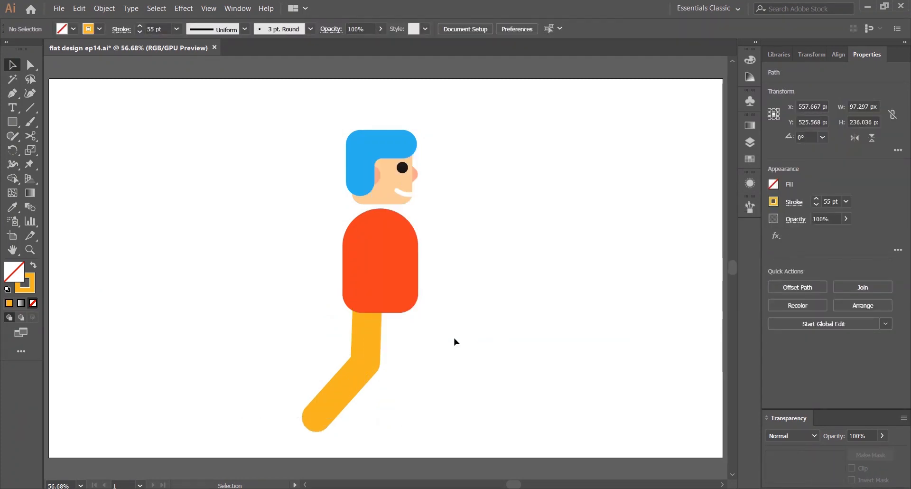
Move the leg's foot anchor slightly up and to the right
left_click(366, 362)
key("a")
left_click_drag(317, 416, 325, 408)
left_click(396, 370)
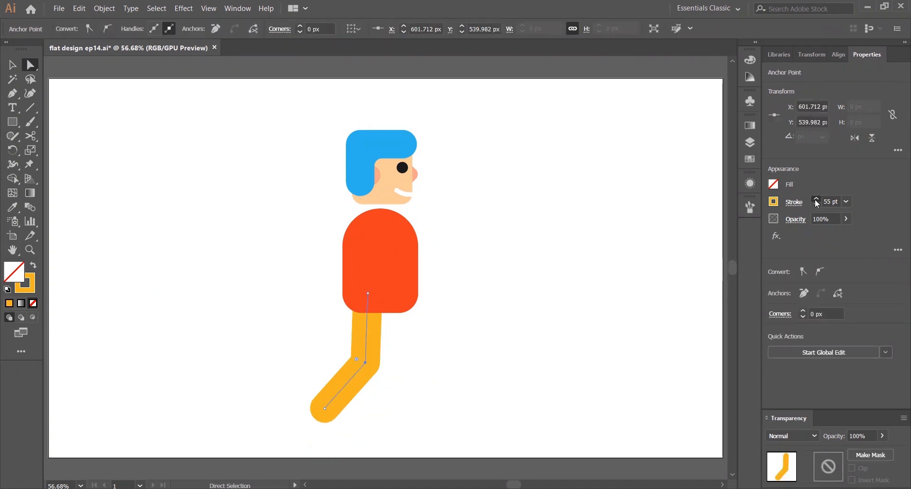
Increase the leg's stroke weight to 65 pt and deselect it
left_click(816, 199)
left_click(11, 68)
left_click(263, 314)
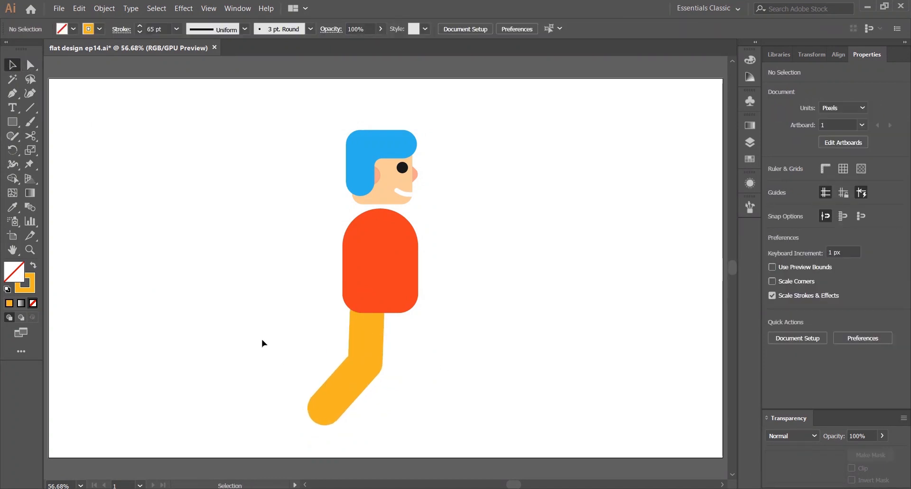
Draw a second leg path with the Pen tool from the body's centre down to the lower right
left_click(12, 95)
left_click(388, 283)
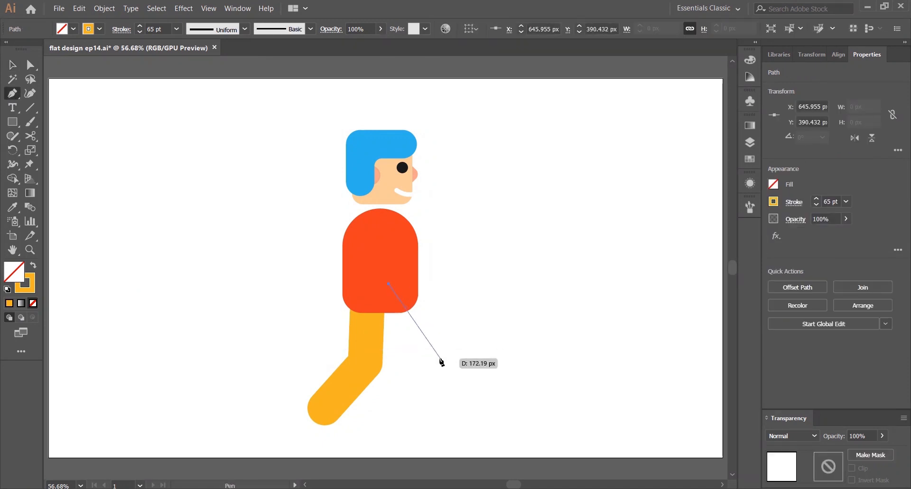
left_click(441, 350)
left_click(440, 415)
key("ctrl")
Send the second leg to the back behind the body
right_click(432, 352)
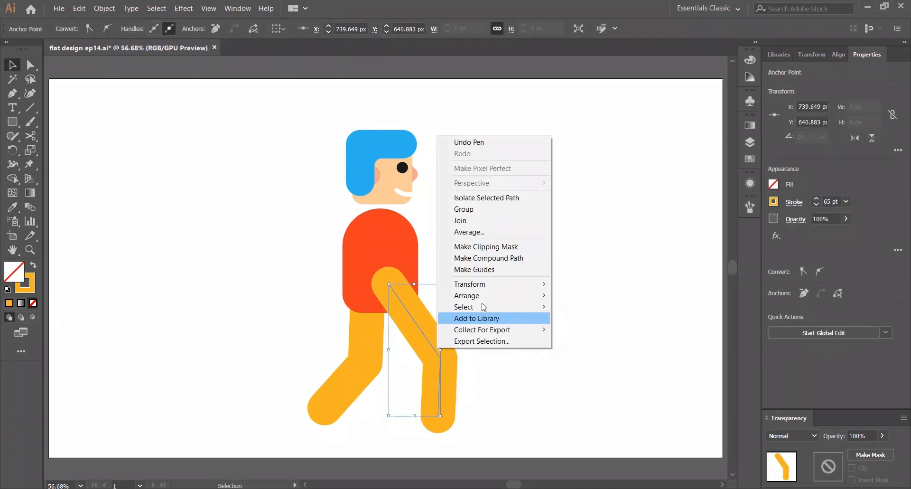
mouse_move(494, 295)
left_click(603, 320)
left_click(557, 286)
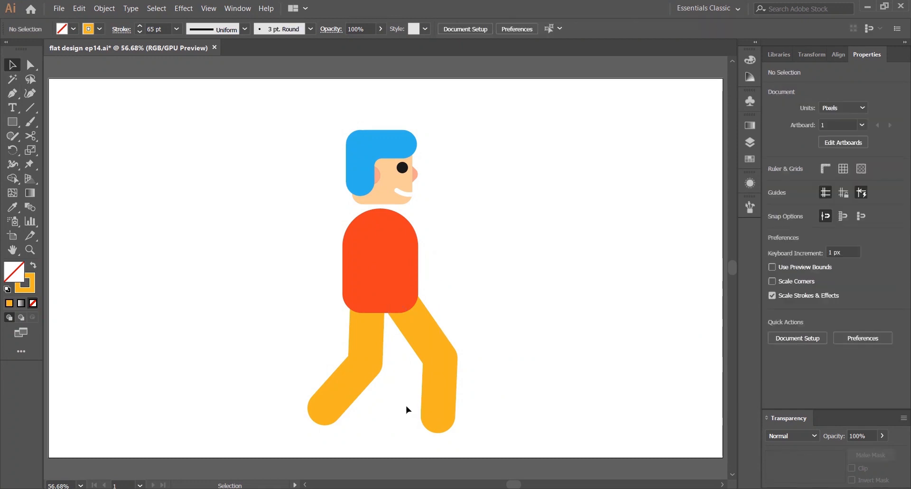
Move the second leg's knee anchor slightly up and to the left
left_click(429, 403)
left_click(30, 66)
mouse_move(442, 360)
left_mouse_down()
mouse_move(432, 344)
mouse_move(433, 355)
left_mouse_up()
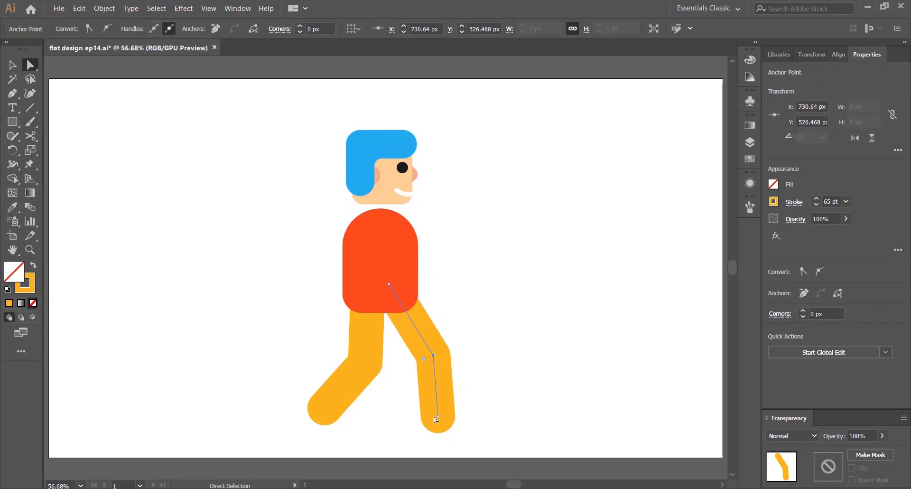
left_click_drag(430, 411, 431, 411)
left_click(500, 354)
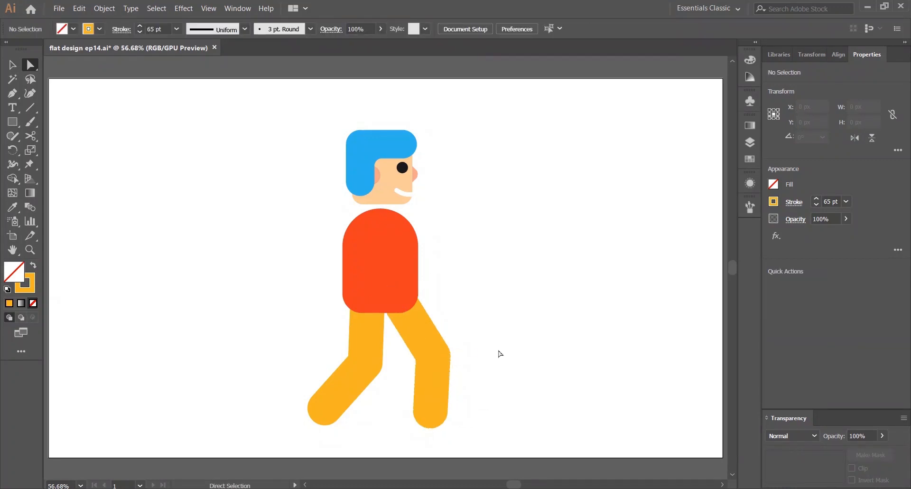
Move the first leg's foot anchor further out to the left
left_click_drag(213, 349, 368, 432)
left_click(533, 348)
left_click_drag(296, 363, 300, 411)
left_click(276, 351)
key("ctrl+z")
left_click(279, 346)
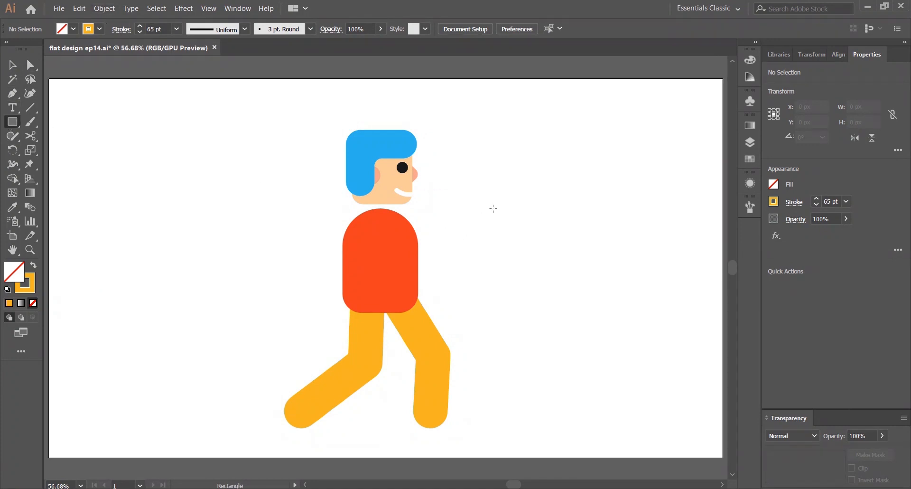
Draw a peach neck rectangle about 60 × 38 px with no stroke between the head and body
left_click(749, 158)
left_click(643, 209)
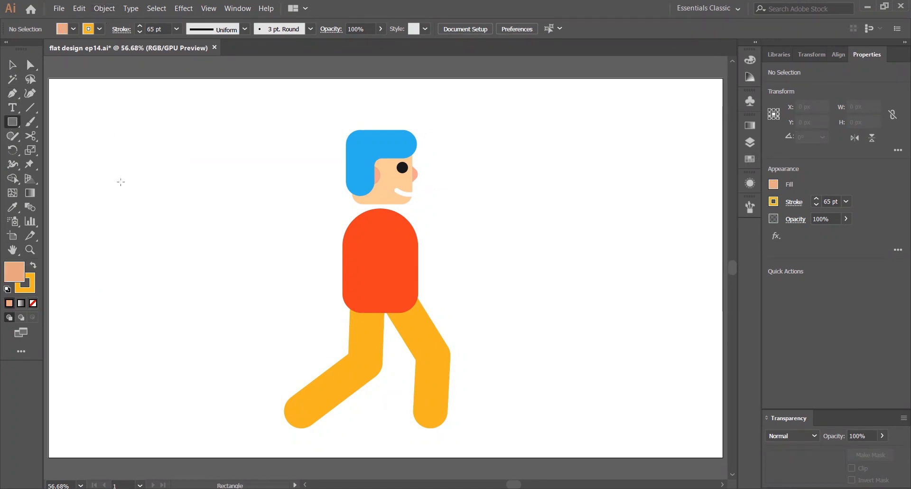
left_click(35, 287)
key("/")
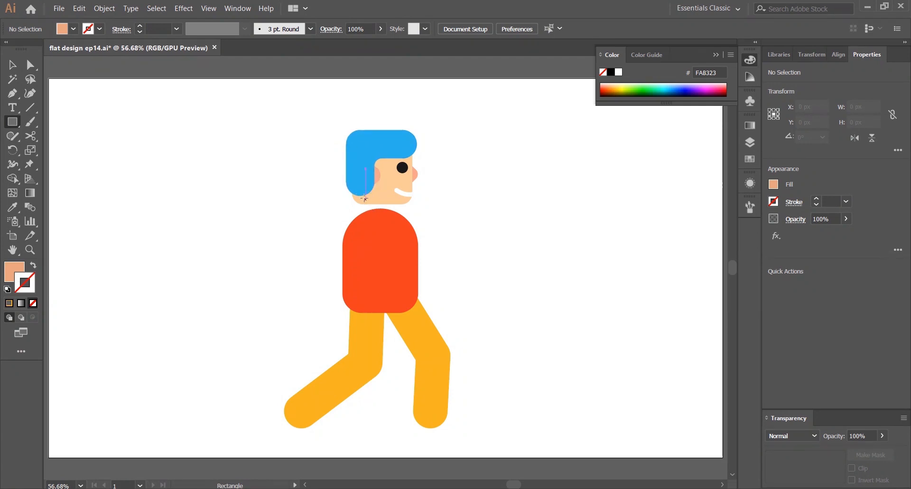
left_click_drag(364, 198, 397, 219)
Send the neck rectangle to the back
key("v")
right_click(389, 212)
mouse_move(451, 372)
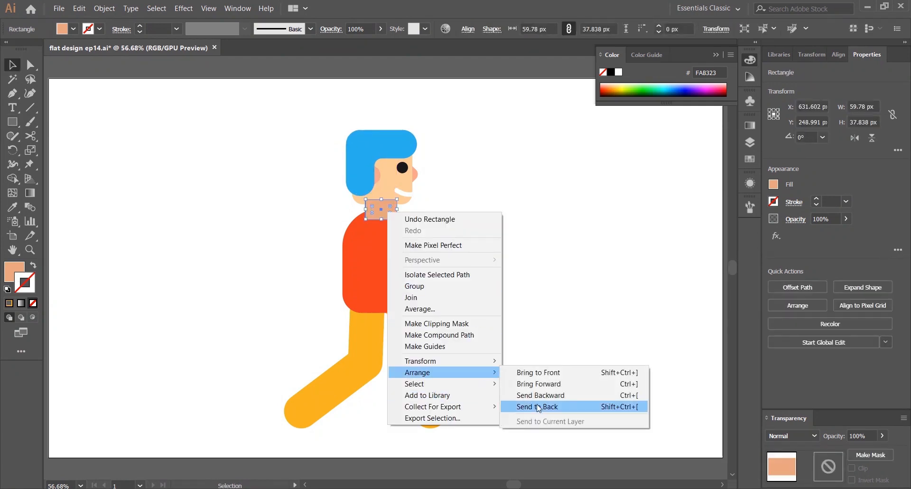
left_click(538, 407)
left_click(525, 299)
Draw a front arm with the Pen tool from the shoulder down to the elbow and forward to the hand
key("p")
left_click(386, 219)
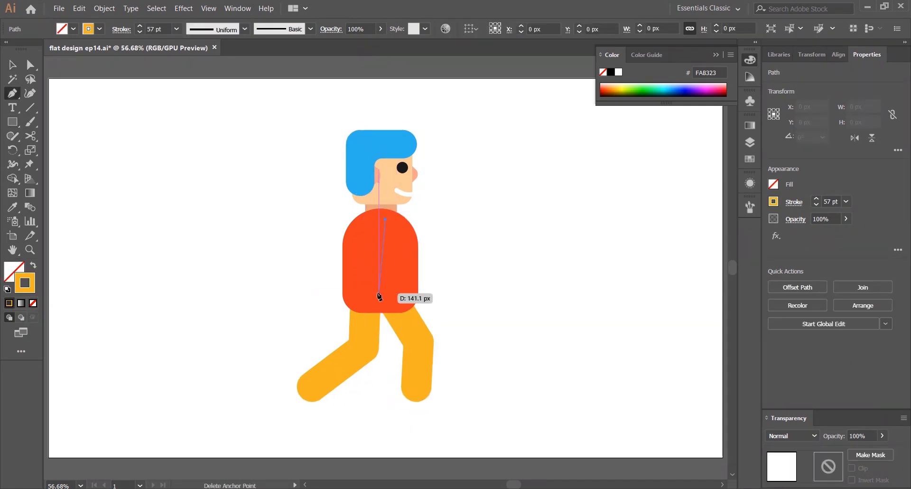
left_click(382, 278)
left_click(467, 314)
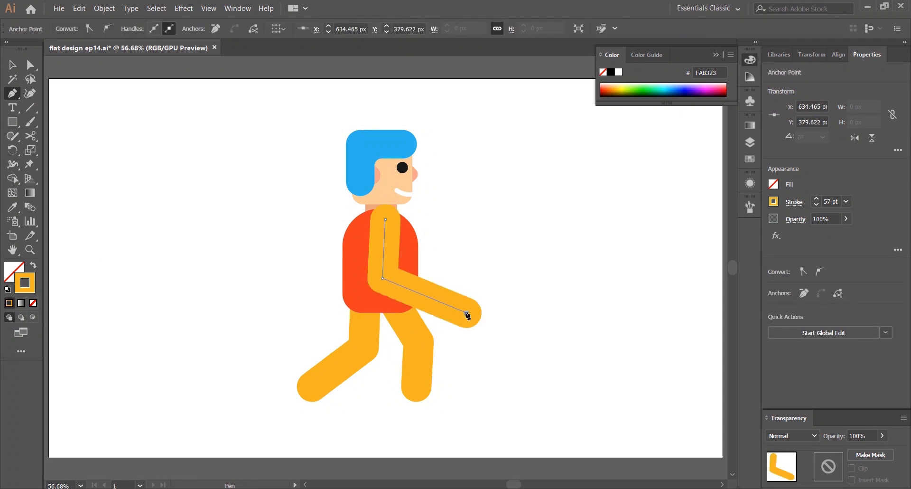
key("v")
left_click(523, 219)
Shorten the front arm by moving its shoulder anchor down and its hand anchor inward
left_click(450, 309)
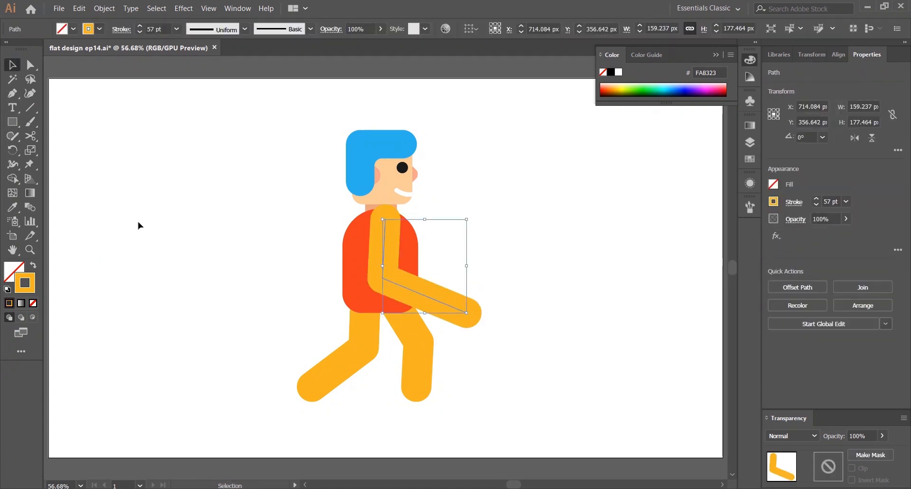
key("a")
left_click_drag(385, 221, 384, 230)
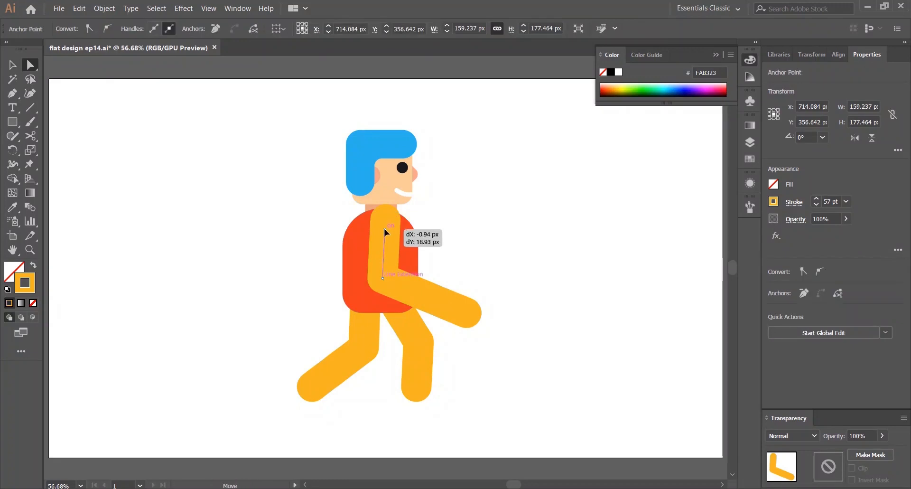
left_click(475, 197)
left_click(467, 313)
left_click_drag(467, 313, 433, 302)
left_click(512, 250)
Draw a back arm with the Pen tool from the shoulder down to the left
key("space")
left_click_drag(469, 256, 469, 232)
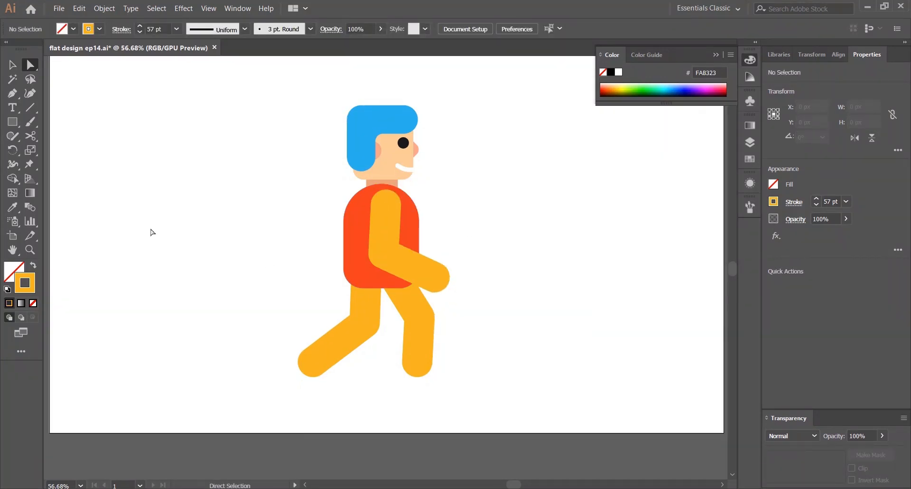
left_click(370, 205)
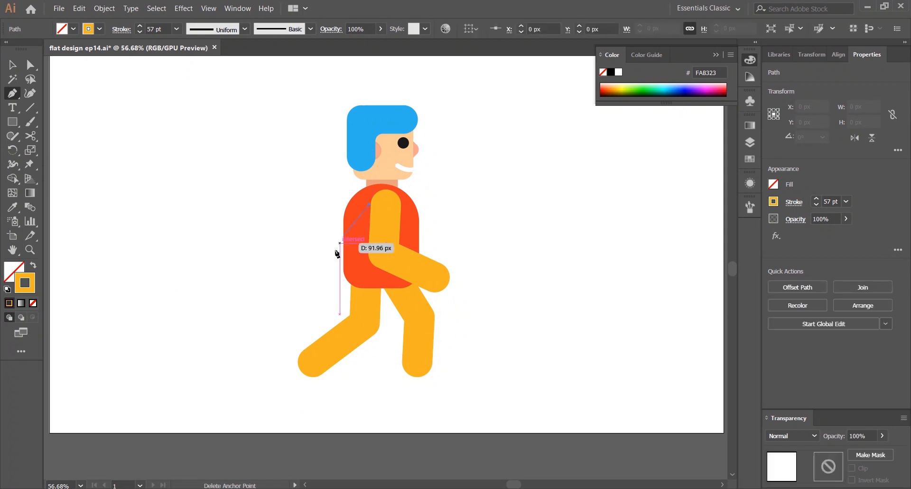
left_click(313, 262)
Send the back arm to the back behind the body
key("v")
right_click(328, 247)
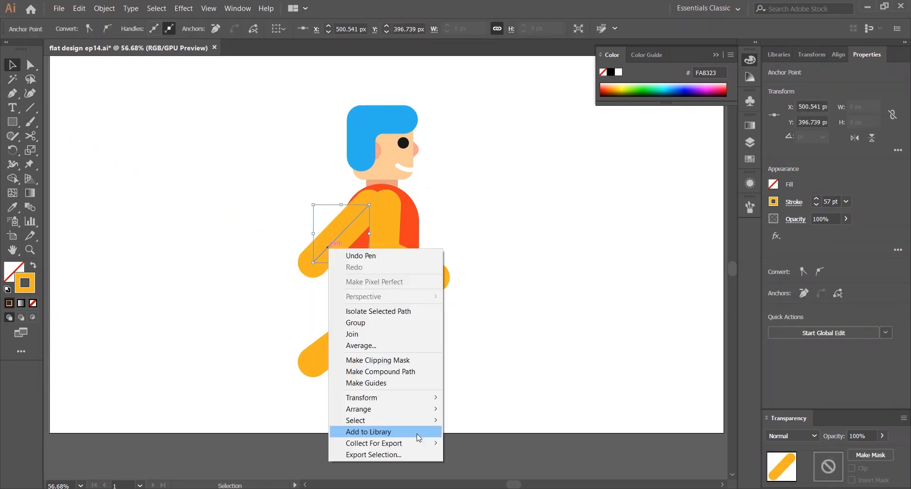
mouse_move(411, 408)
left_click(513, 442)
left_click(541, 229)
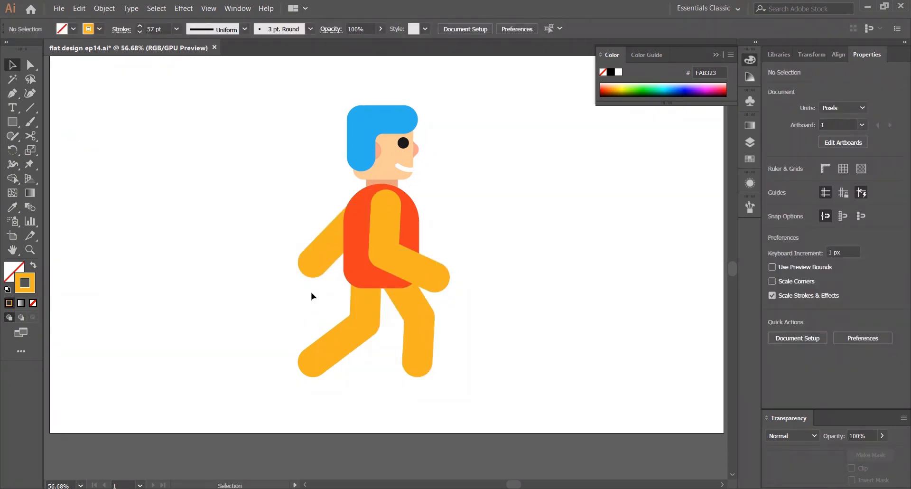
Add an anchor midway on the back arm and lift it to bend the elbow
left_click_drag(325, 289, 307, 278)
key("a")
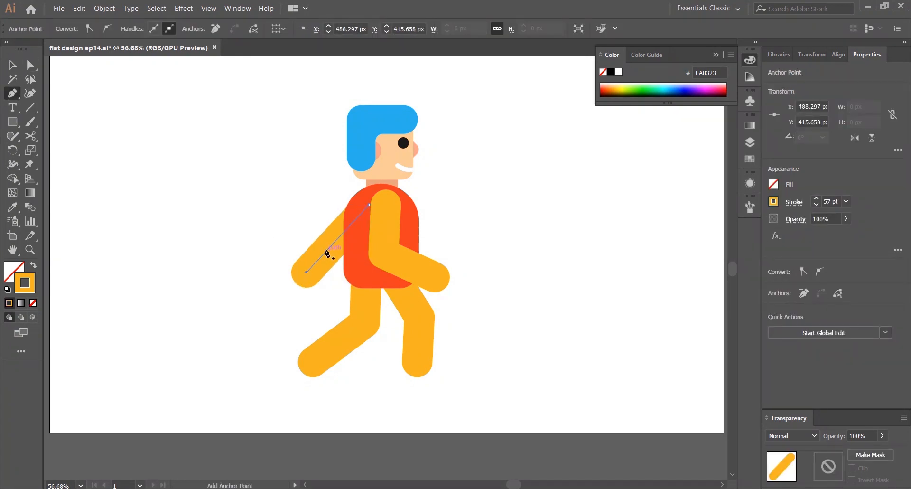
left_click(329, 248)
key("a")
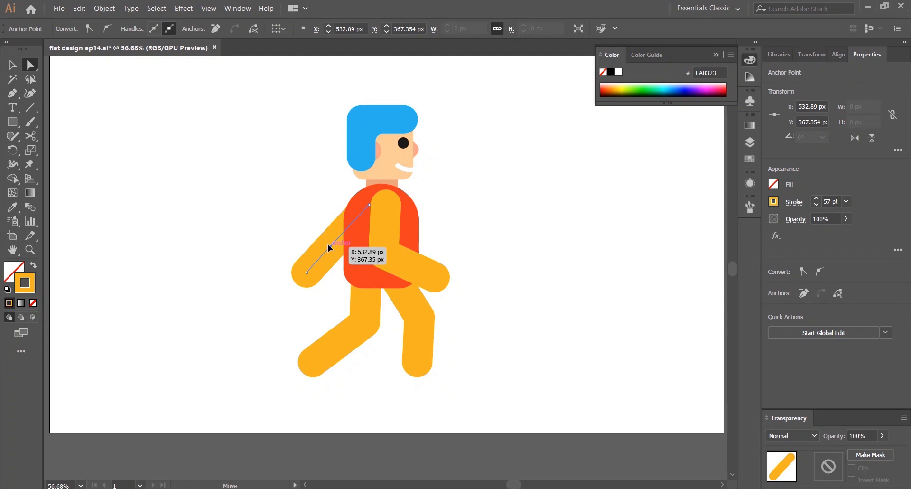
left_click_drag(329, 247, 326, 238)
left_click(793, 202)
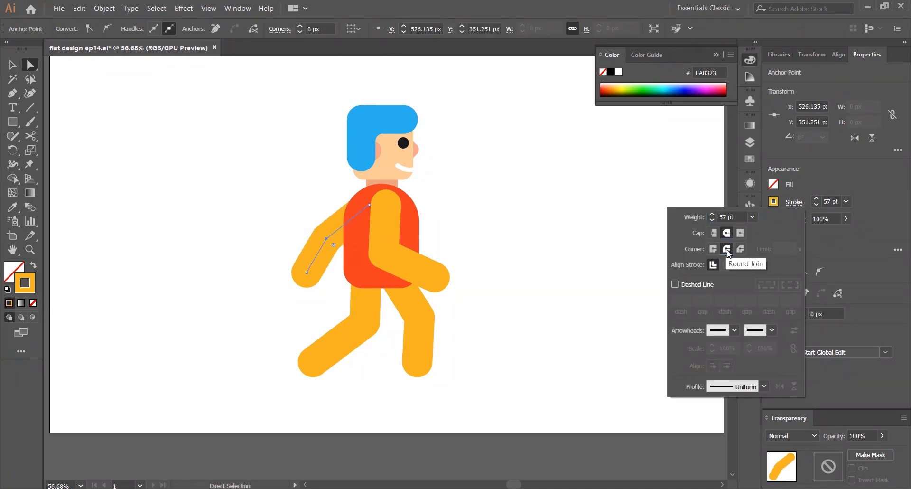
left_click(213, 173)
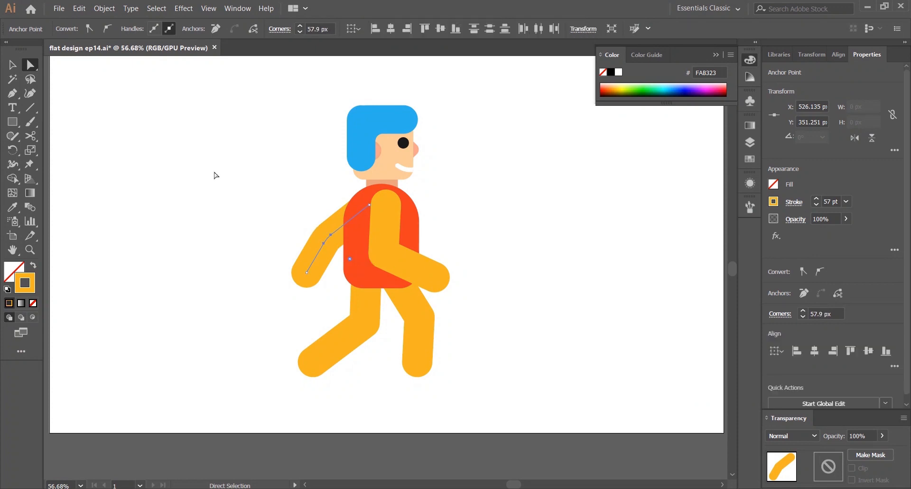
Duplicate the body shape and offset the copy slightly to the right
scroll(218, 113, "up", 1)
left_click_drag(259, 365, 365, 415)
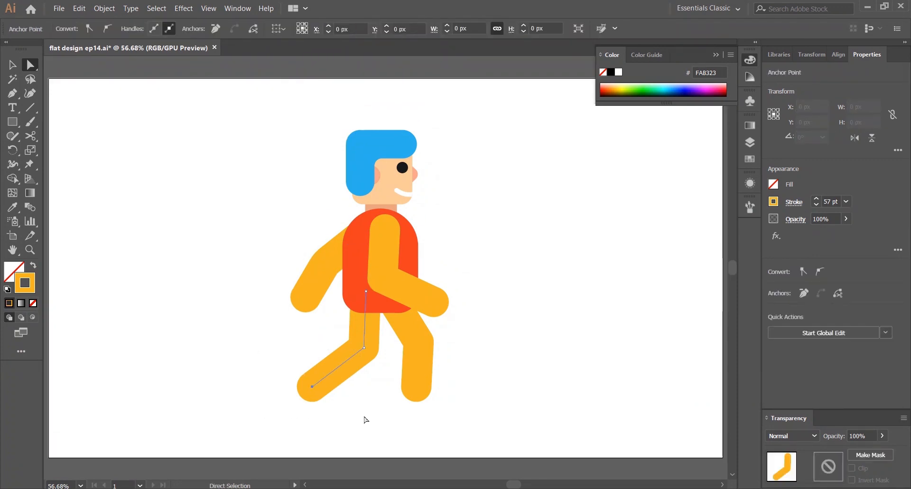
left_click(359, 261)
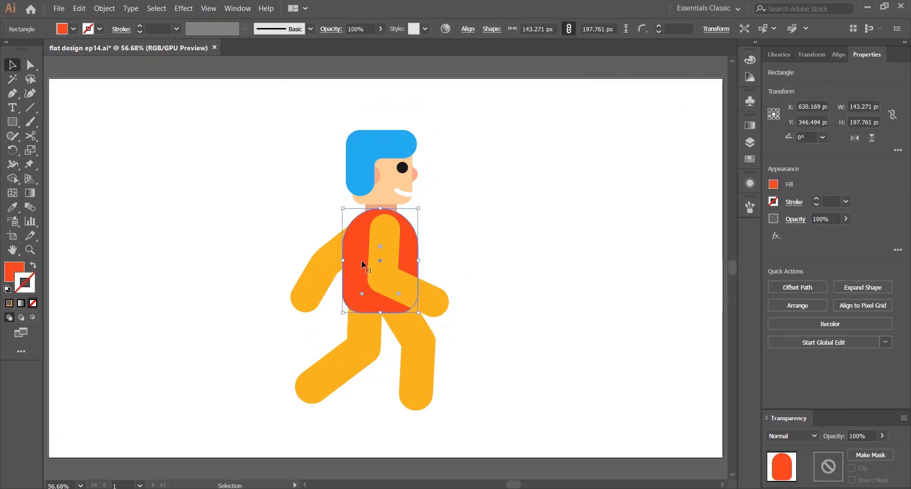
mouse_move(359, 260)
left_mouse_down()
mouse_move(380, 264)
mouse_move(373, 262)
left_mouse_up()
left_click(352, 262)
Set the body's fill to the lighter red FC5847
left_click(71, 29)
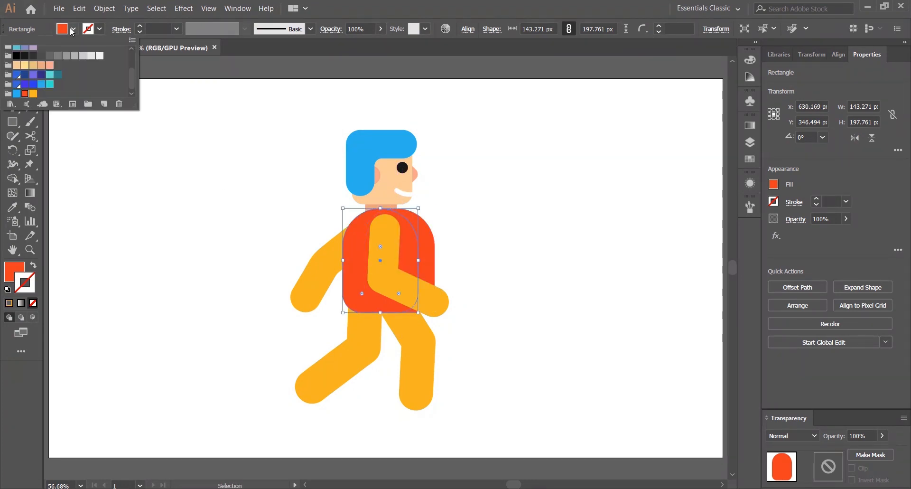
left_click(71, 30)
double_click(11, 271)
left_click(244, 275)
left_click(415, 280)
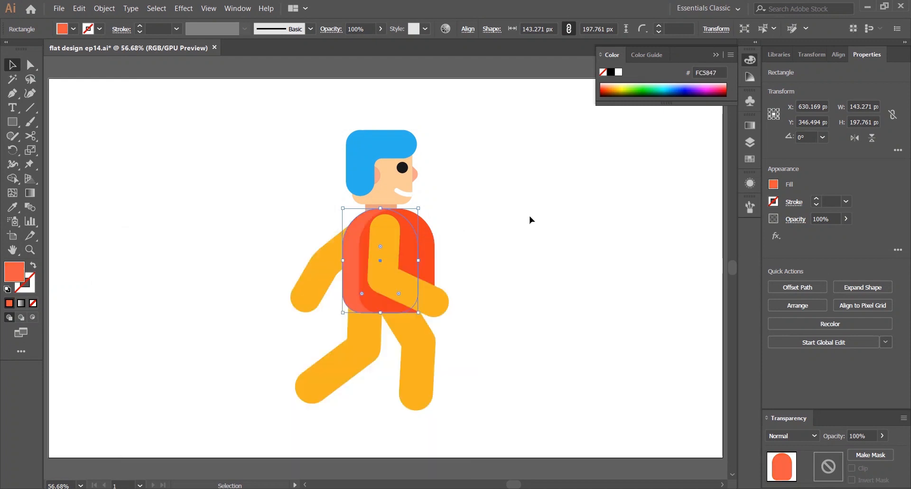
Select both body shapes and remove the copy's overhang with the Shape Builder
left_click(427, 237, "shift")
key("shift+m")
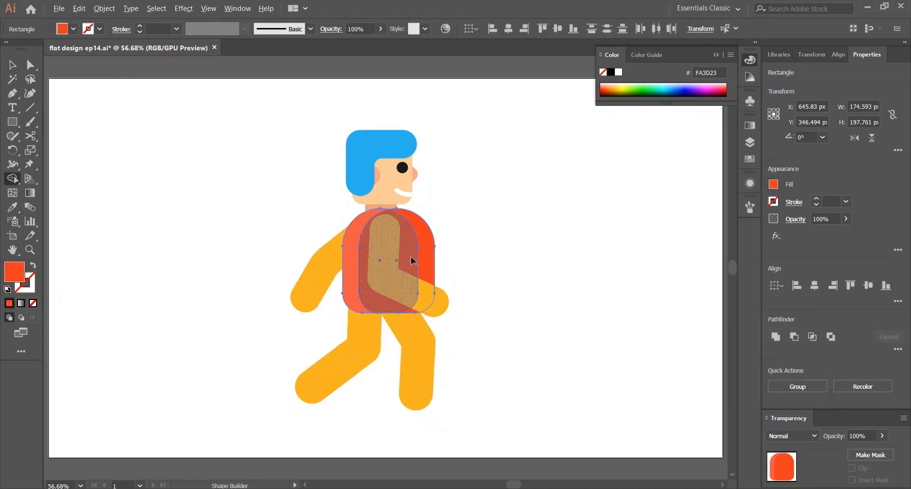
left_click(426, 258, "alt")
key("v")
left_click(527, 168)
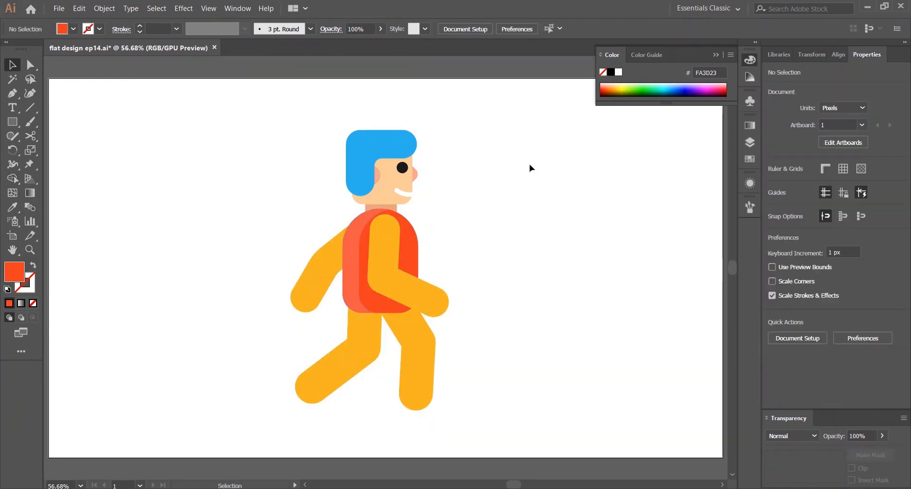
Open the stroke options of the front arm
left_click(394, 285)
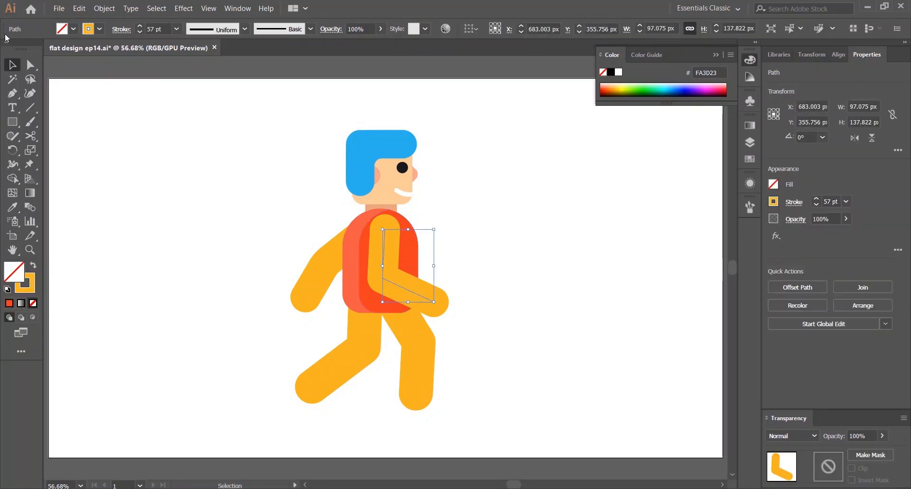
left_click(793, 202)
left_click(802, 204)
left_click(425, 223)
Duplicate the neck offset to the right and trim its overhang with the Shape Builder
scroll(425, 215, "up", 3)
left_click_drag(381, 215, 409, 226)
left_click_drag(355, 236, 381, 237)
left_click(305, 240, "shift")
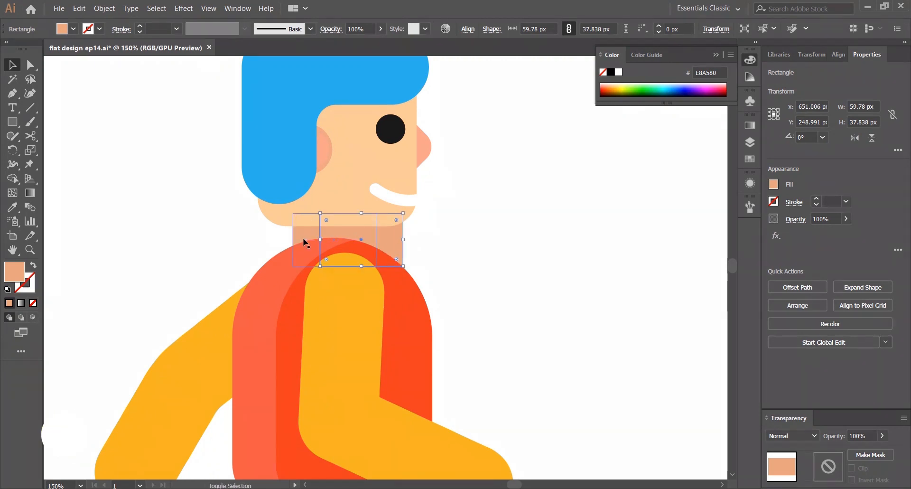
left_click(11, 182)
left_click(393, 251, "alt")
key("v")
left_click(434, 223)
left_click(353, 232)
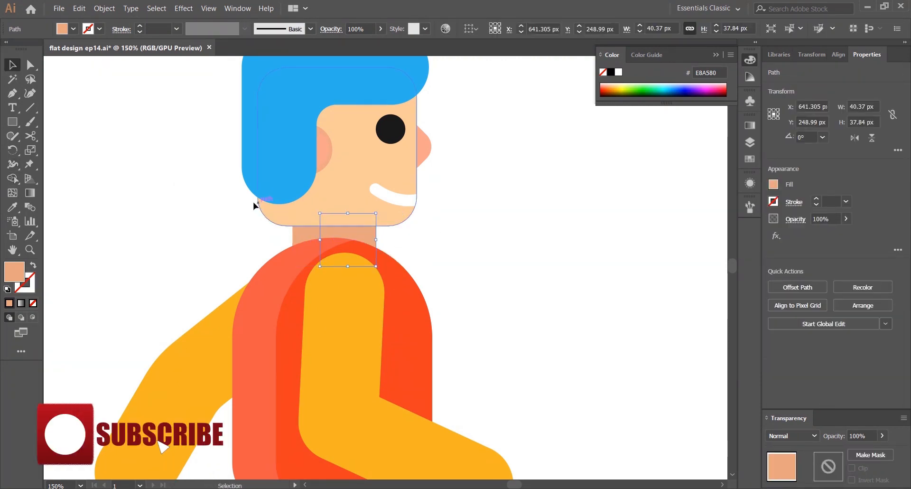
double_click(14, 271)
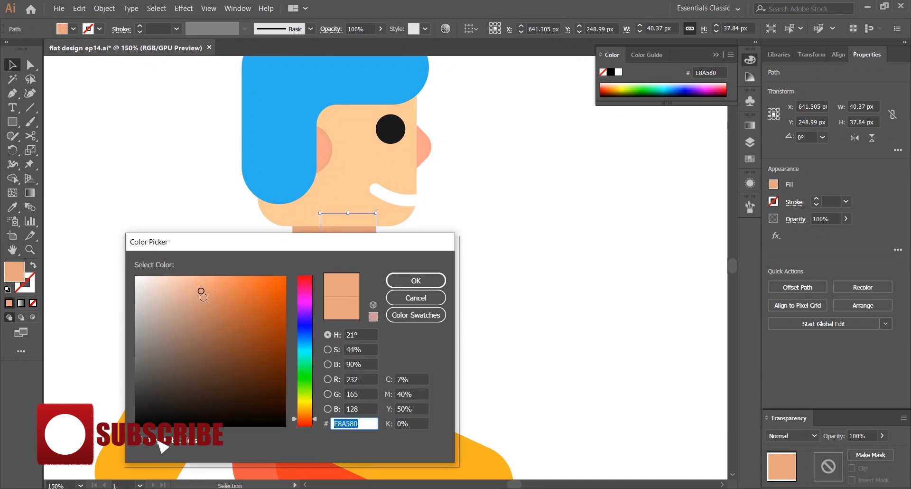
left_click(435, 297)
Set the left neck piece's fill to F2B597
left_click(306, 230)
double_click(14, 271)
type("F2B597")
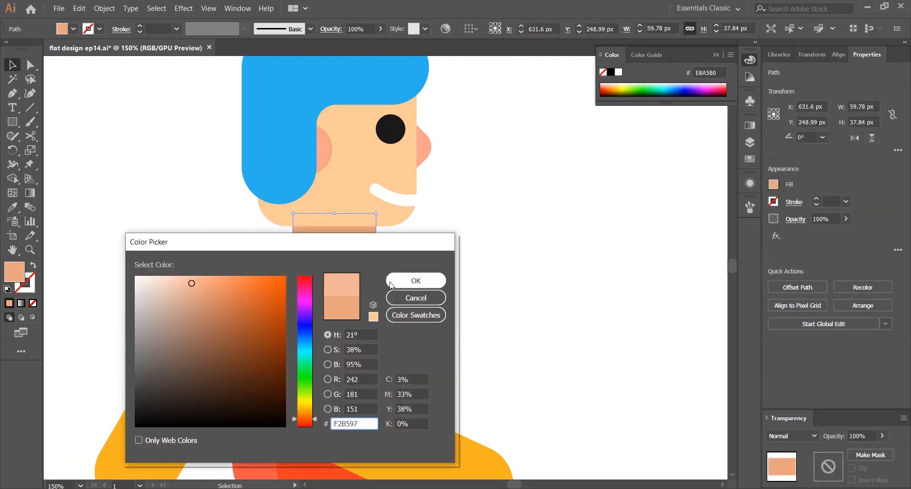
left_click(417, 279)
left_click(553, 190)
Draw a peach circle about 50 px across beneath the jaw with the Ellipse tool
left_click(352, 233)
left_click(513, 188)
left_click_drag(12, 122, 62, 166)
mouse_move(17, 128)
left_mouse_down()
mouse_move(62, 145)
mouse_move(61, 156)
left_mouse_up()
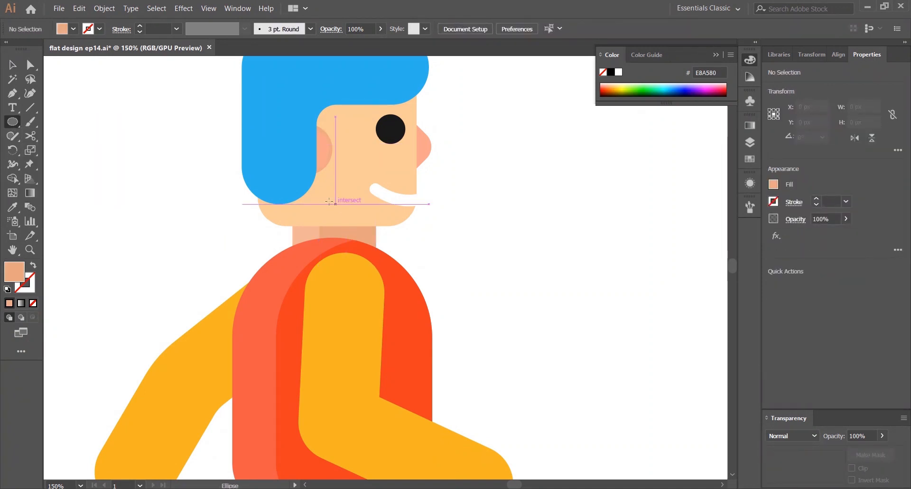
mouse_move(314, 194)
left_mouse_down()
mouse_move(380, 246)
mouse_move(385, 264)
mouse_move(356, 215)
left_mouse_up()
Send the circle to the back behind the head and neck
key("v")
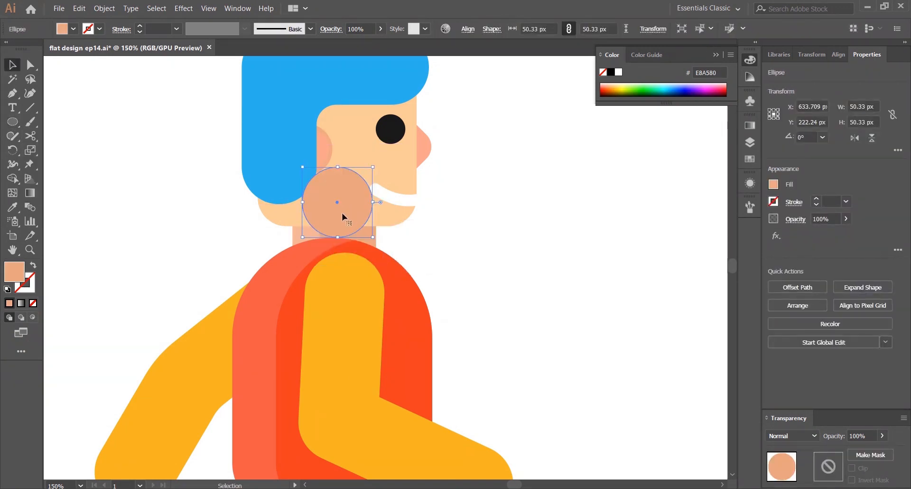
left_click(360, 231, "shift")
right_click(362, 234)
mouse_move(423, 383)
left_click(503, 417)
left_click(464, 223)
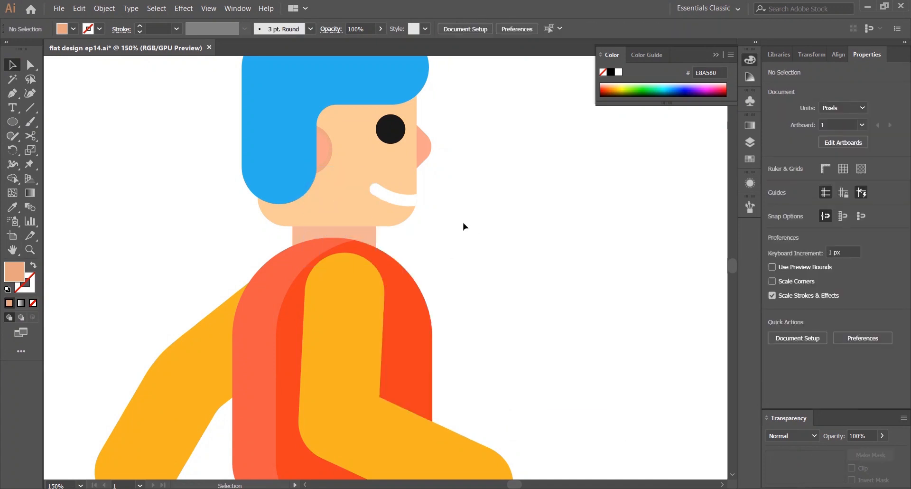
Undo the last change and send the peach circle to the back behind the head and neck
key("ctrl+z")
left_click(294, 233)
left_click(417, 230)
left_click(338, 213)
left_click(296, 240, "shift")
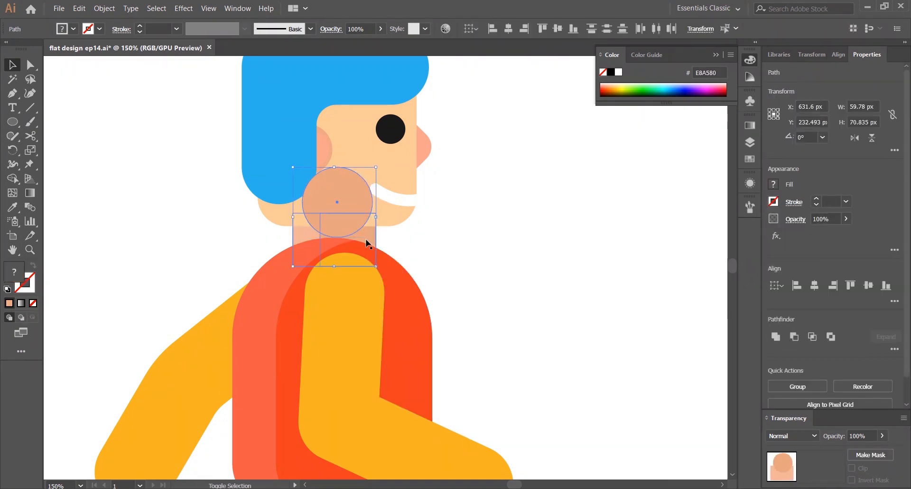
right_click(365, 236)
mouse_move(452, 384)
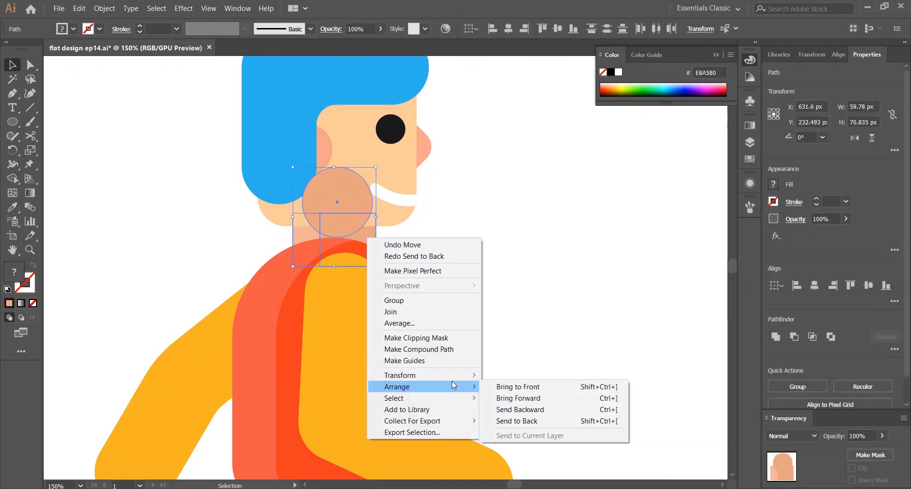
left_click(526, 422)
left_click(467, 236)
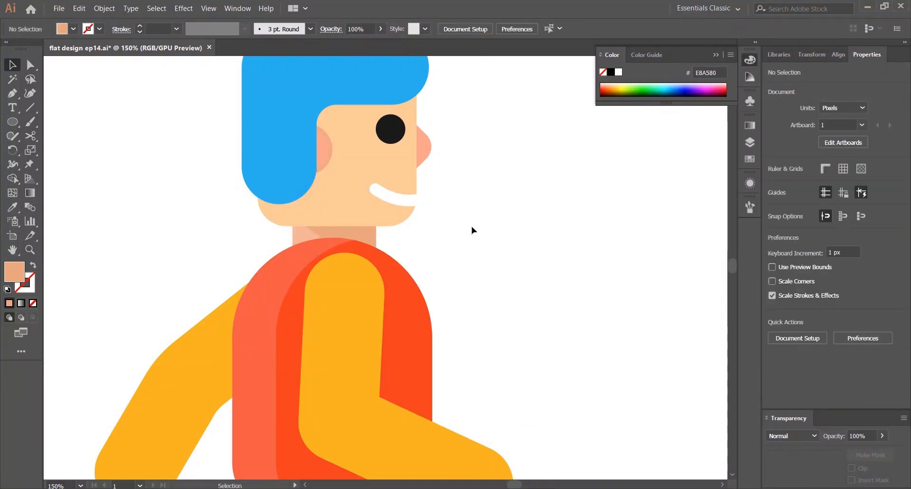
Expand the back leg's stroke into a filled shape
scroll(536, 179, "down", 4)
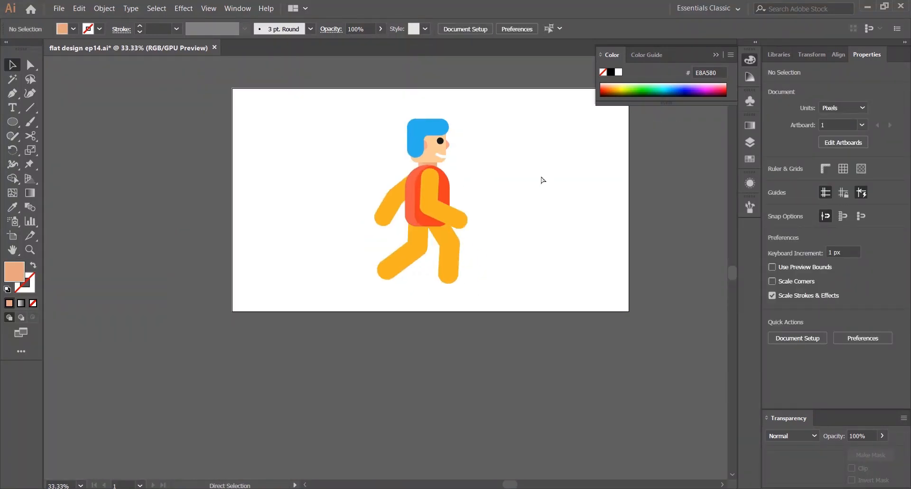
key("ctrl+0")
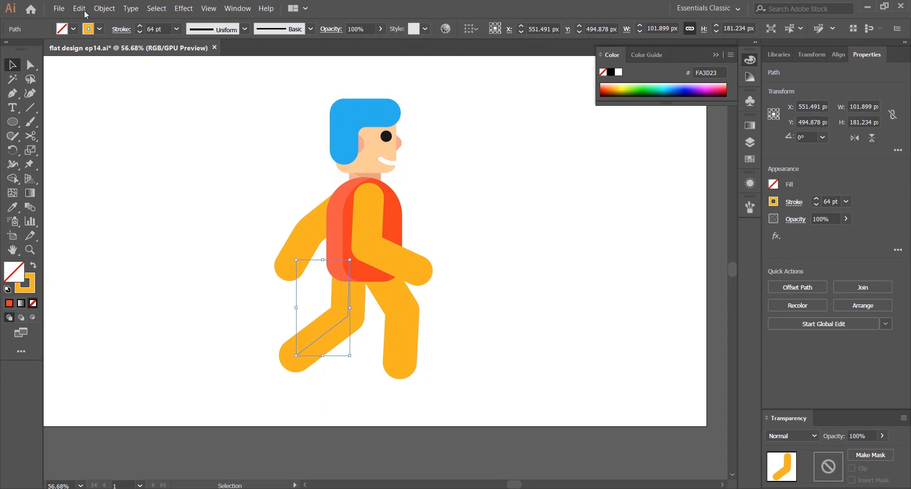
left_click(104, 9)
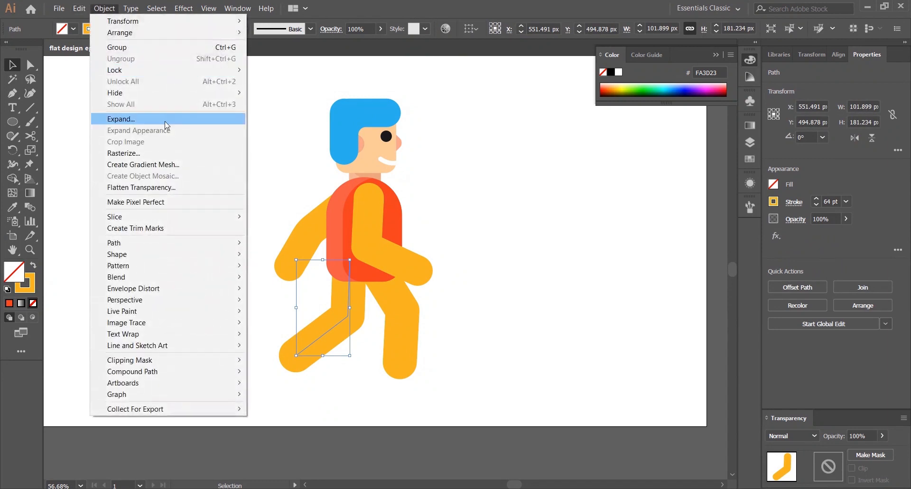
left_click(166, 119)
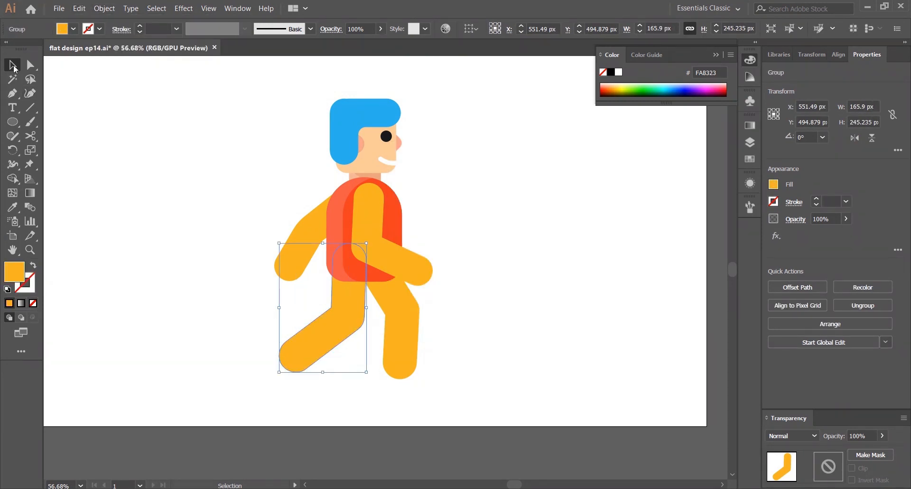
Duplicate the back leg slightly offset and trim the overhang with the Shape Builder
left_click_drag(340, 325, 349, 342)
left_click(309, 332, "shift")
key("shift+m")
left_click(347, 351, "alt")
key("v")
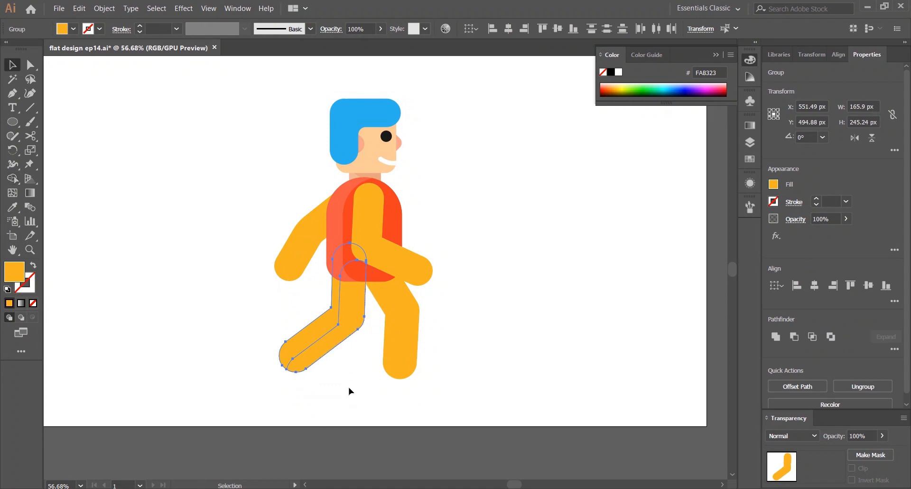
Try a lighter fill on the back leg's left piece, then undo the recolouring
left_click(348, 388)
left_click(308, 340)
double_click(12, 269)
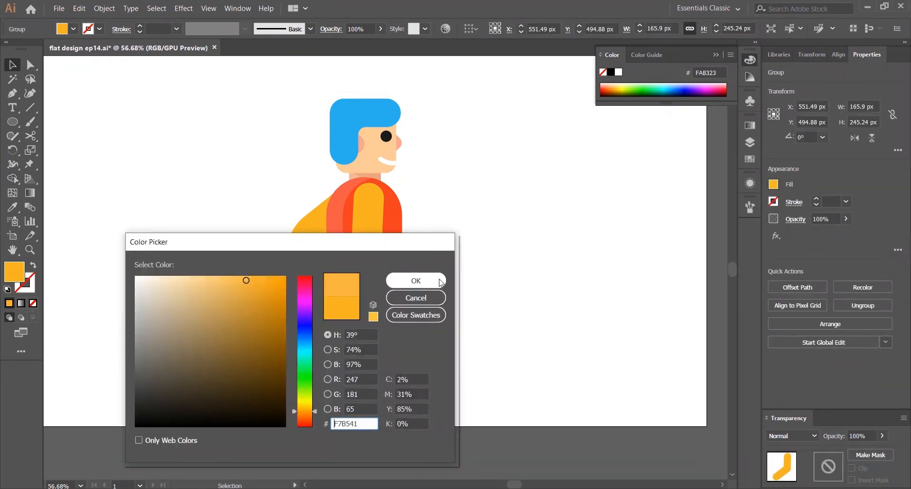
left_click(416, 280)
left_click(553, 218)
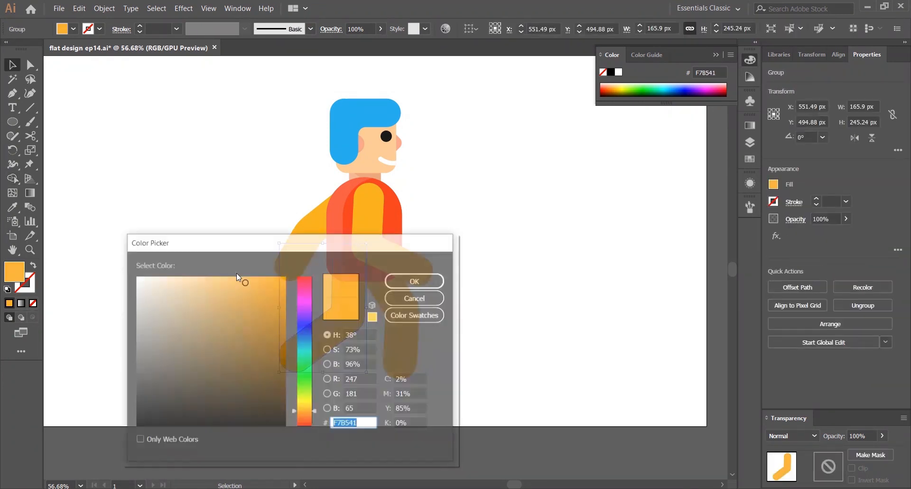
left_click_drag(236, 274, 225, 279)
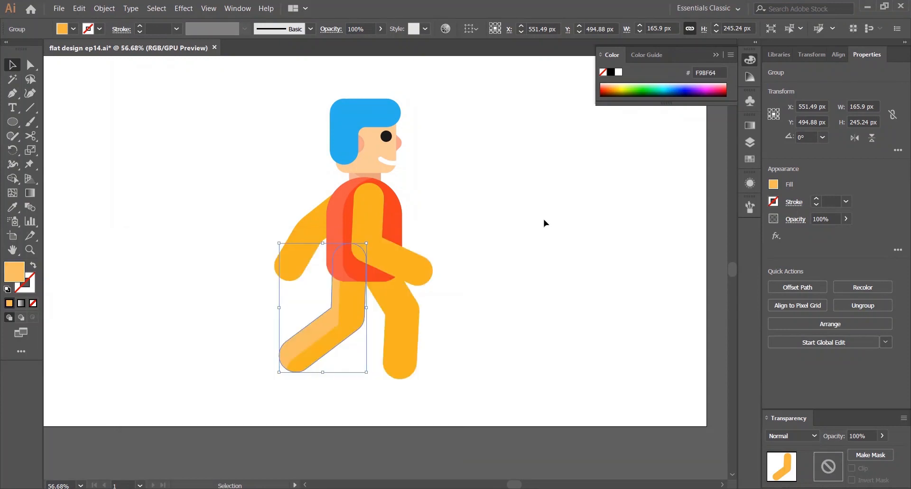
left_click(545, 223)
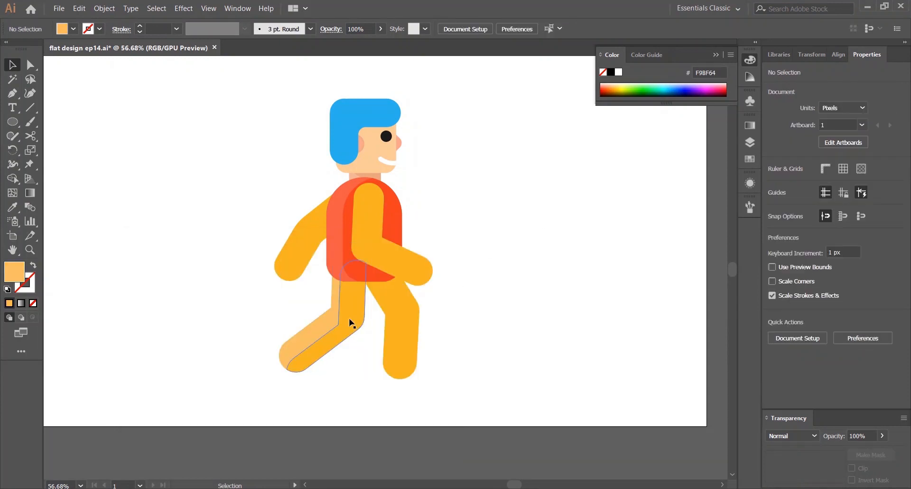
key("ctrl+z")
key("ctrl+z")
key("ctrl+z")
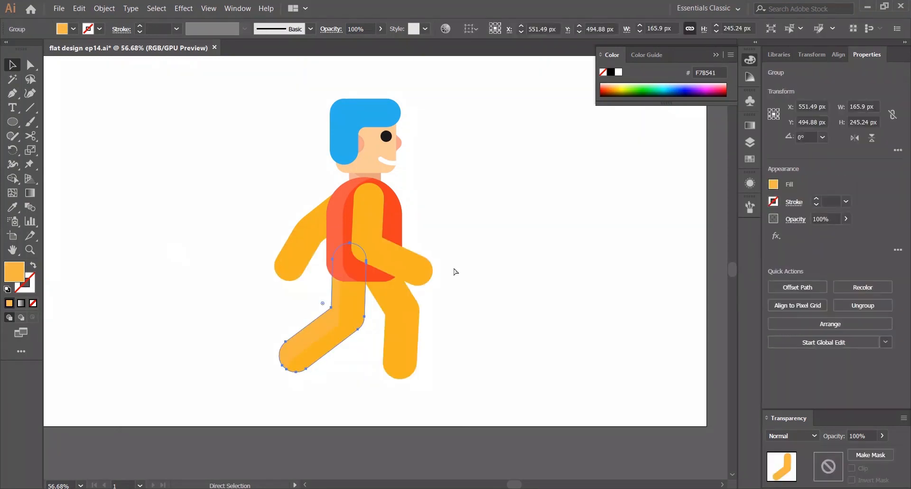
Set the back leg's left piece fill to FFC257
left_click(375, 313)
left_click_drag(351, 347, 354, 339)
left_click(314, 321, "shift")
left_click(165, 278)
left_click(305, 332)
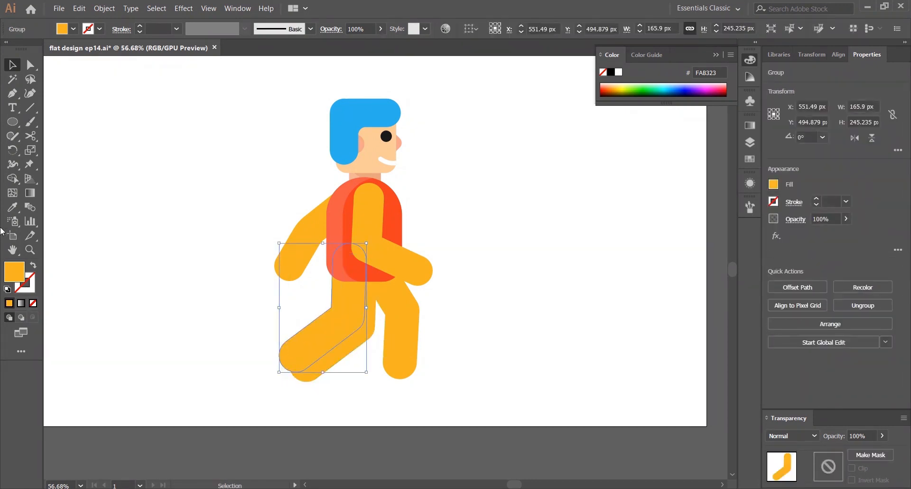
double_click(15, 270)
left_click(226, 278)
left_click(415, 280)
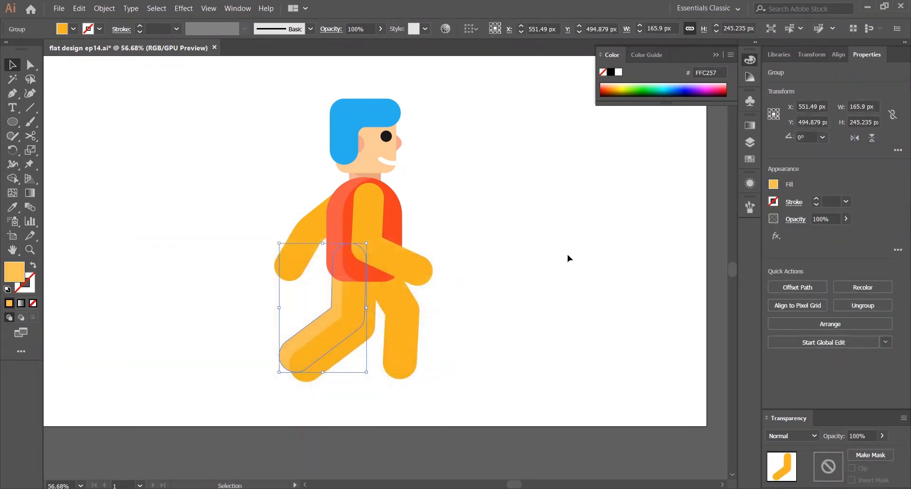
Nudge the back leg slightly down and to the right
left_click(250, 317)
left_click_drag(353, 324, 357, 328)
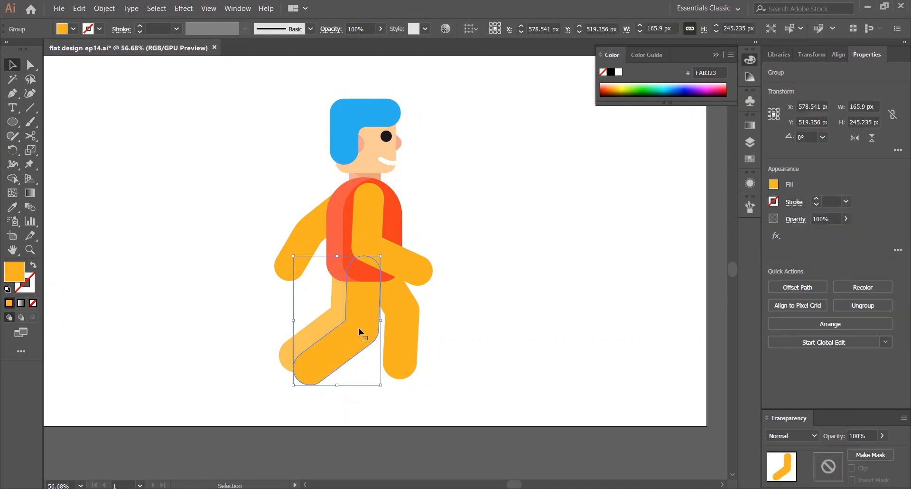
left_click(539, 238)
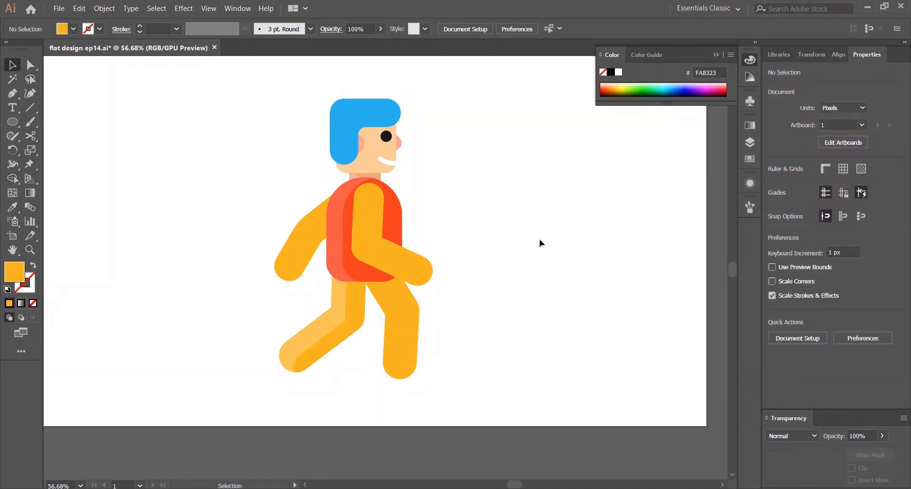
Expand the front leg's stroke into a filled shape
left_click(397, 332)
left_click(104, 8)
left_click(127, 116)
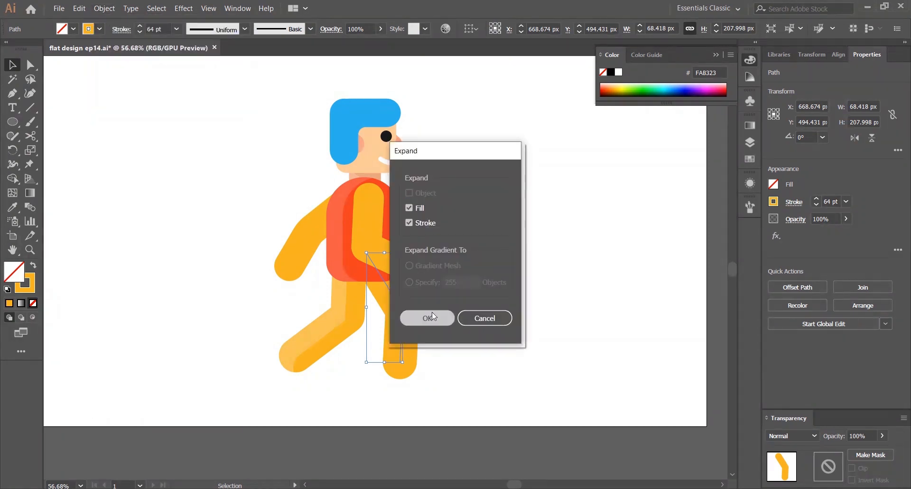
left_click(431, 317)
left_click(470, 306)
left_click(396, 327)
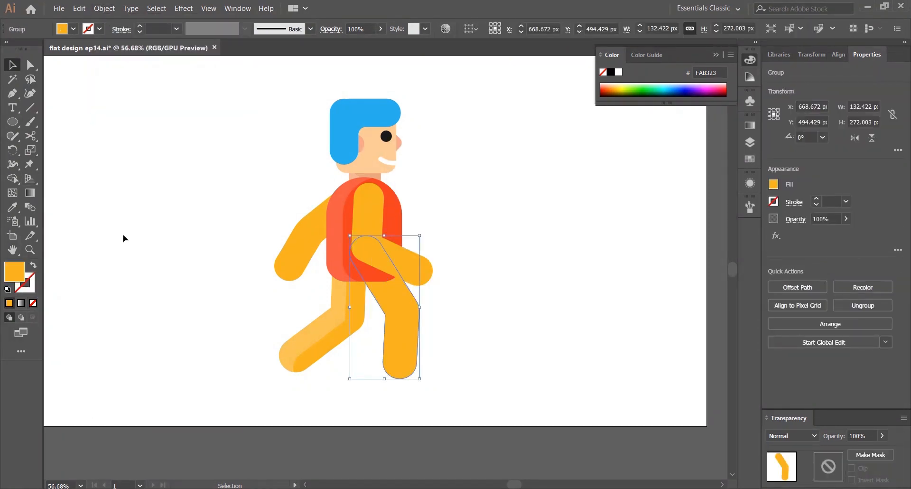
Set the front leg's fill to F9B43A
double_click(12, 273)
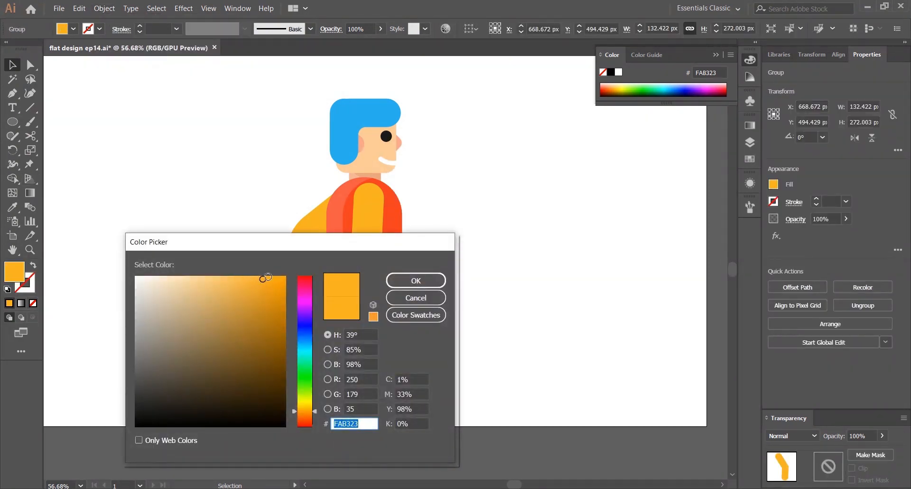
left_click(250, 279)
left_click(416, 281)
left_click(428, 284)
left_click(407, 321)
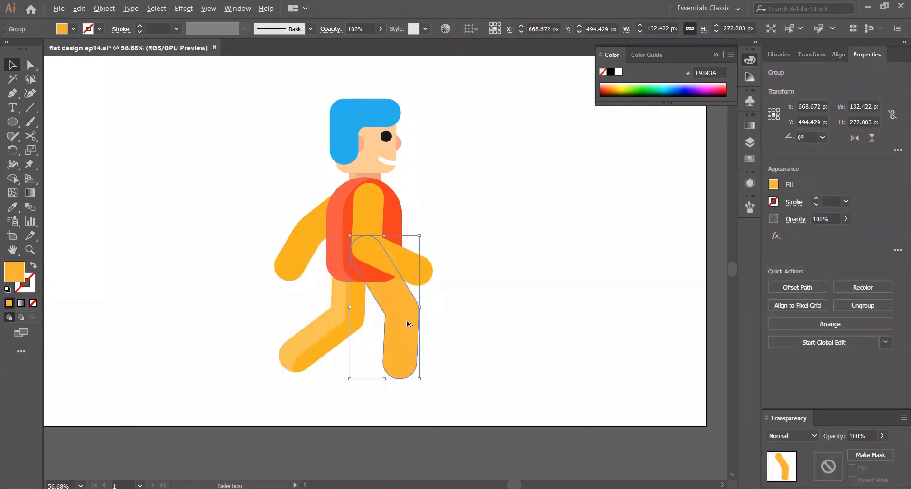
Duplicate the front leg slightly offset and trim the overhang with the Shape Builder
left_click_drag(406, 321, 425, 331)
left_click(386, 340, "shift")
key("shift+m")
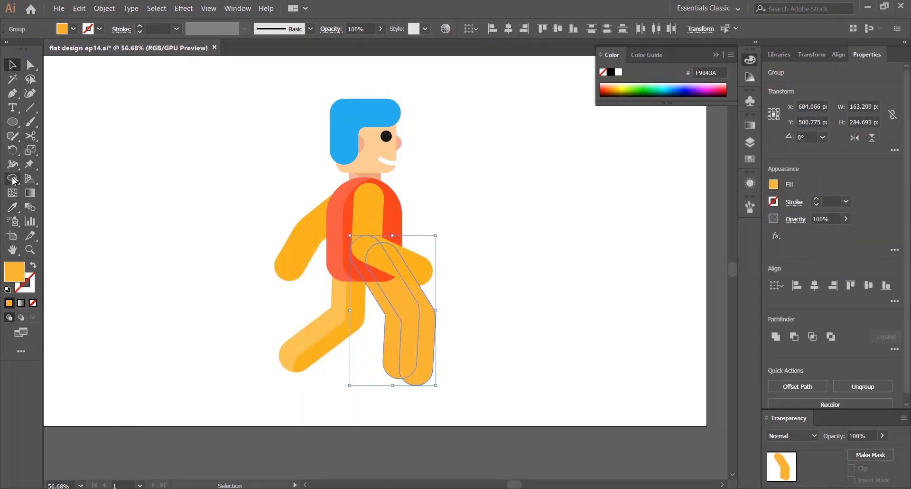
left_click(427, 333, "alt")
key("v")
Darken the front leg's right piece to E29C28
left_click(428, 332)
left_click(409, 323)
double_click(14, 272)
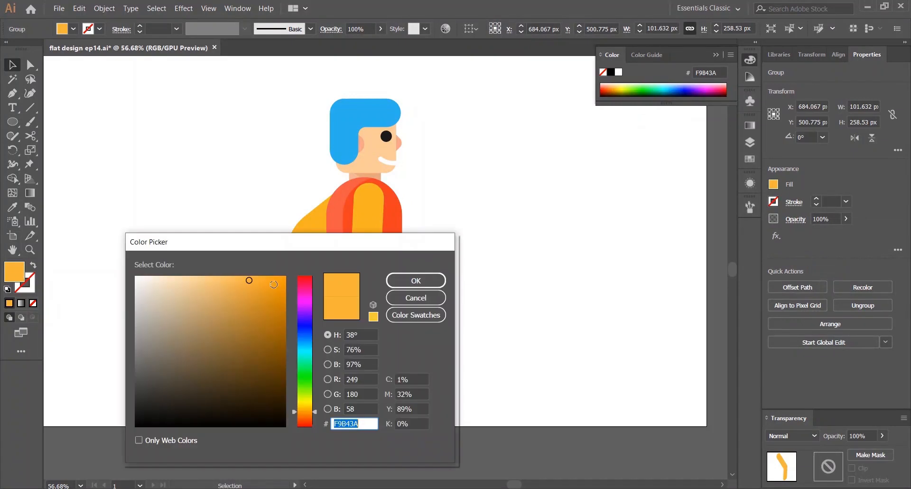
left_click(256, 292)
left_click(416, 280)
left_click(518, 264)
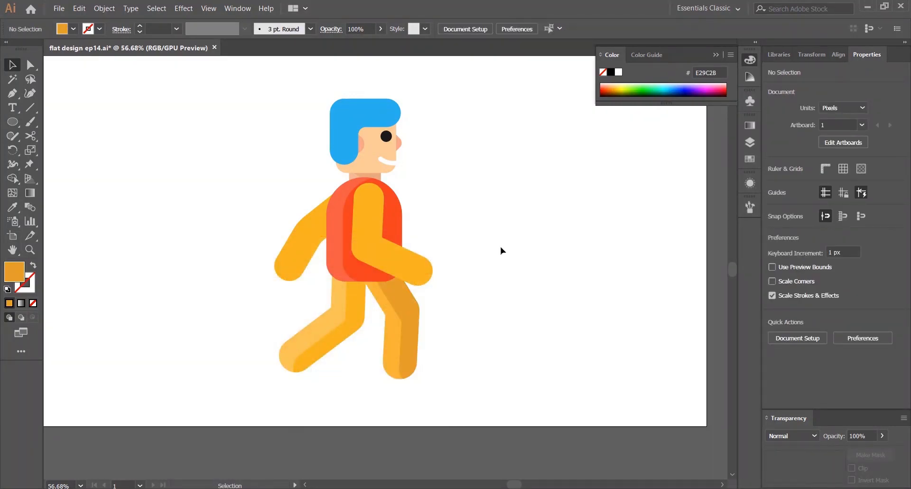
Undo the front leg's darker fill and its Shape Builder trim
scroll(500, 247, "down", 2)
scroll(499, 244, "up", 1)
key("ctrl+0")
key("ctrl+z")
left_click(515, 320)
mouse_move(422, 350)
left_mouse_down()
mouse_move(450, 358)
mouse_move(435, 373)
mouse_move(428, 366)
left_mouse_up()
key("ctrl+z")
key("ctrl+z")
left_click(486, 324)
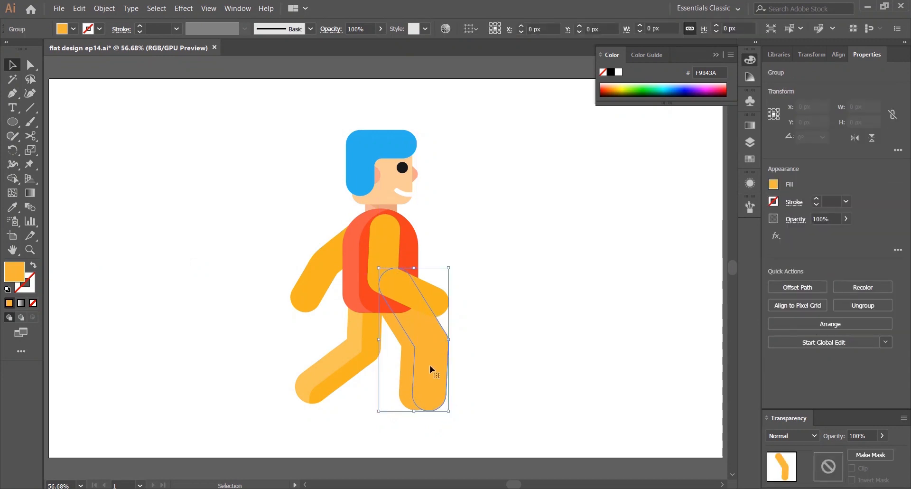
Re-trim the front leg with the Shape Builder and fill its right piece with E5A43C
left_click(401, 359, "shift")
key("shift+m")
key("v")
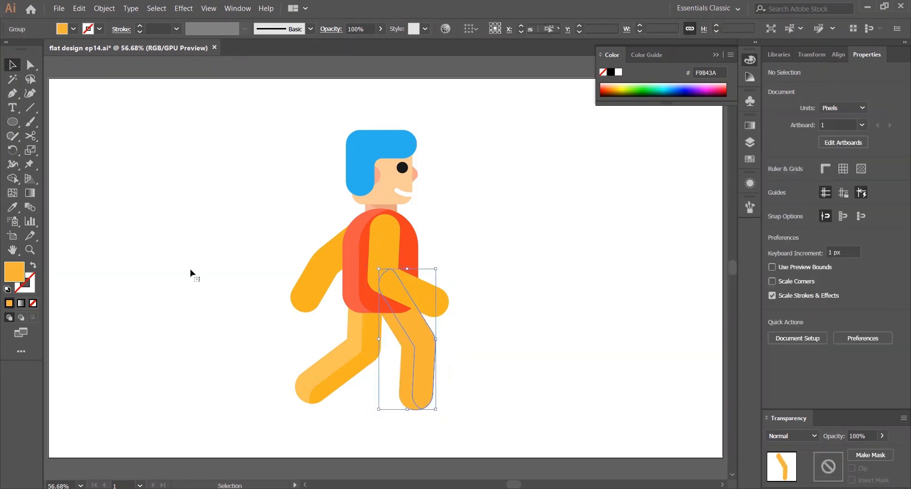
double_click(14, 271)
left_click(247, 289)
left_click(415, 280)
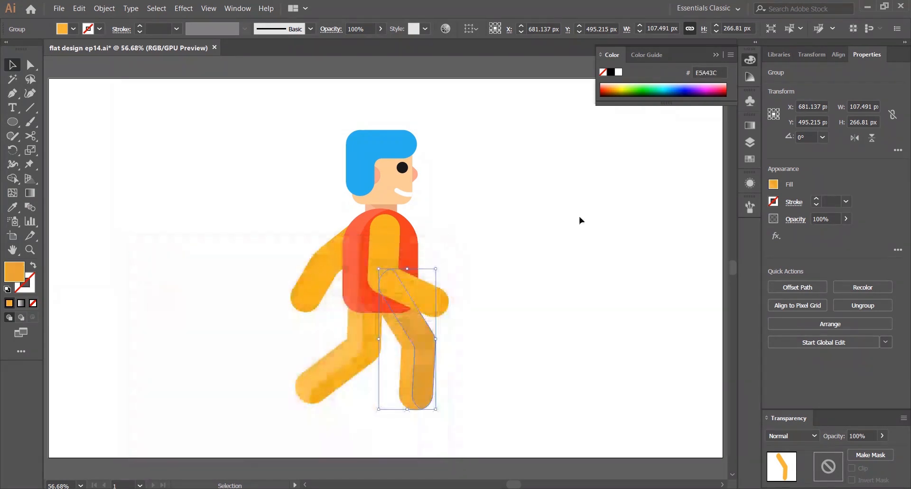
left_click(579, 215)
Expand the front arm's stroke into a filled shape
left_click(392, 305)
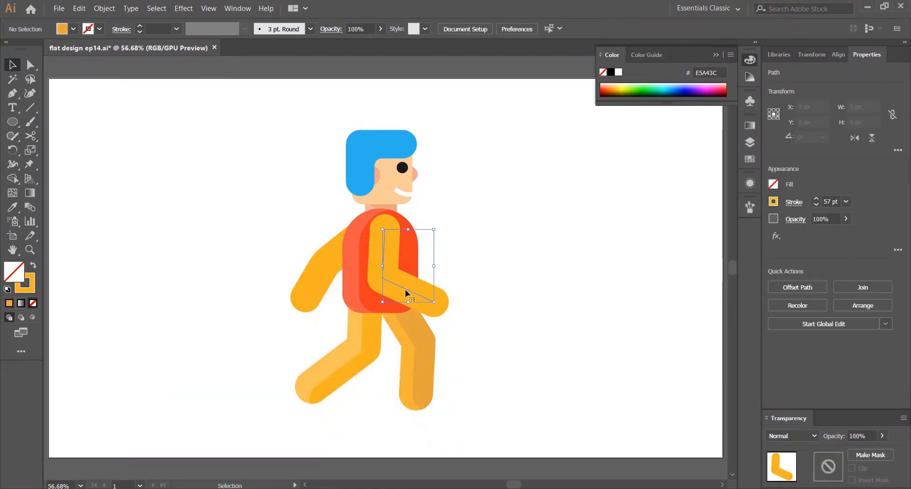
left_click(104, 8)
left_click(161, 119)
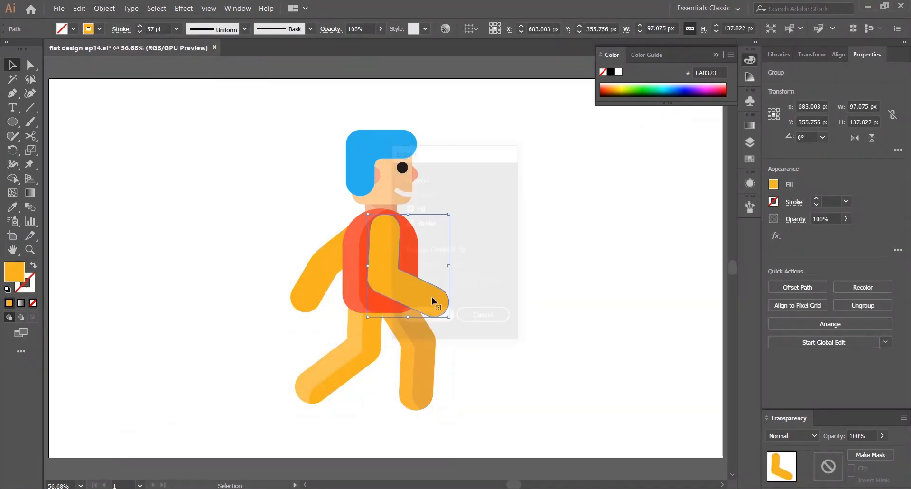
key("Return")
Duplicate the front arm slightly offset and trim the overhang with the Shape Builder
scroll(494, 248, "up", 2)
left_click_drag(310, 276, 327, 276)
left_click(291, 280, "shift")
left_click(12, 179)
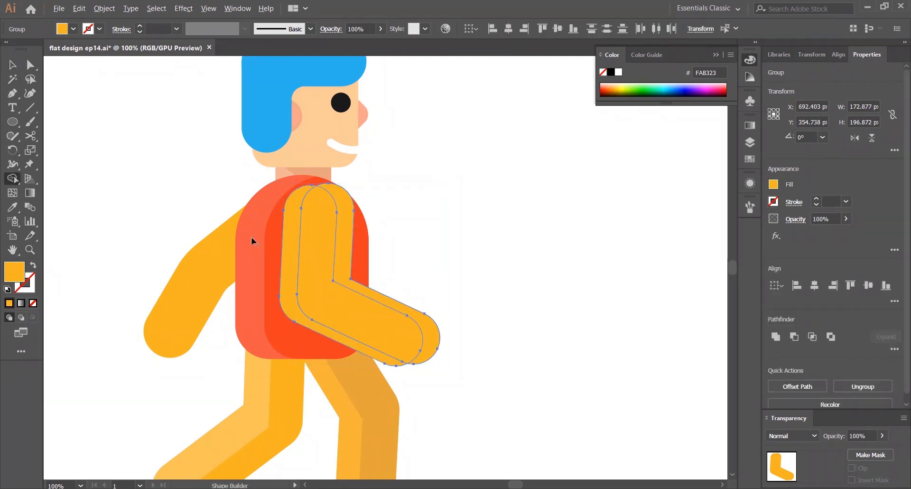
left_click(346, 262, "alt")
key("v")
Colour the front arm's left piece with the lighter leg colour using the Eyedropper
left_click(475, 240)
left_click_drag(474, 240, 464, 173)
left_click(286, 246)
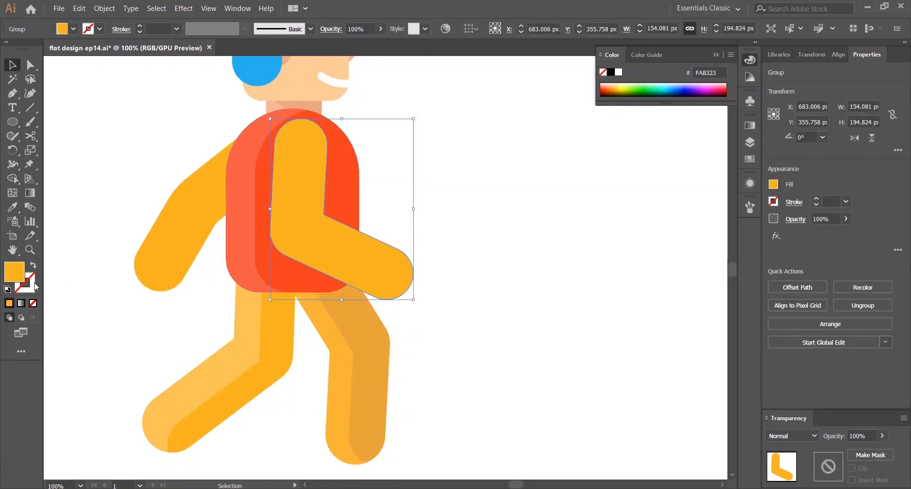
key("i")
left_click(222, 355)
key("v")
left_click(478, 152)
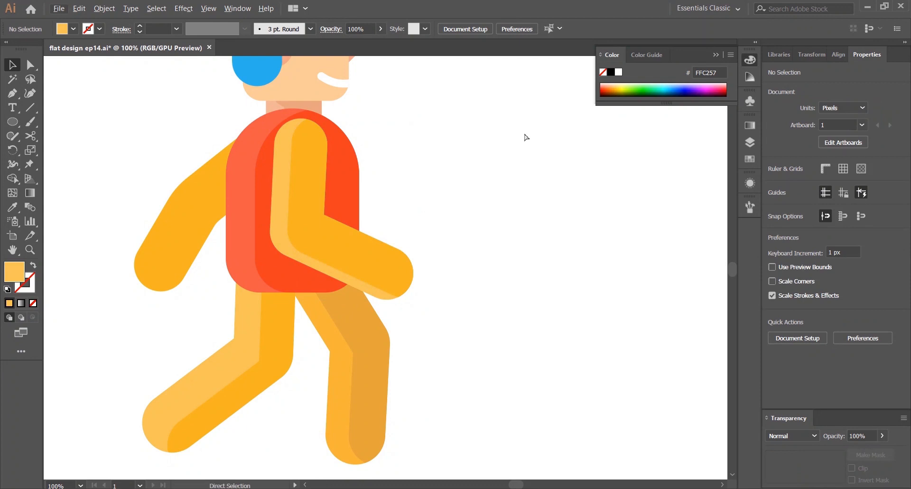
Expand the back arm's stroke into a filled shape
key("ctrl+0")
left_click(303, 258)
left_click(105, 9)
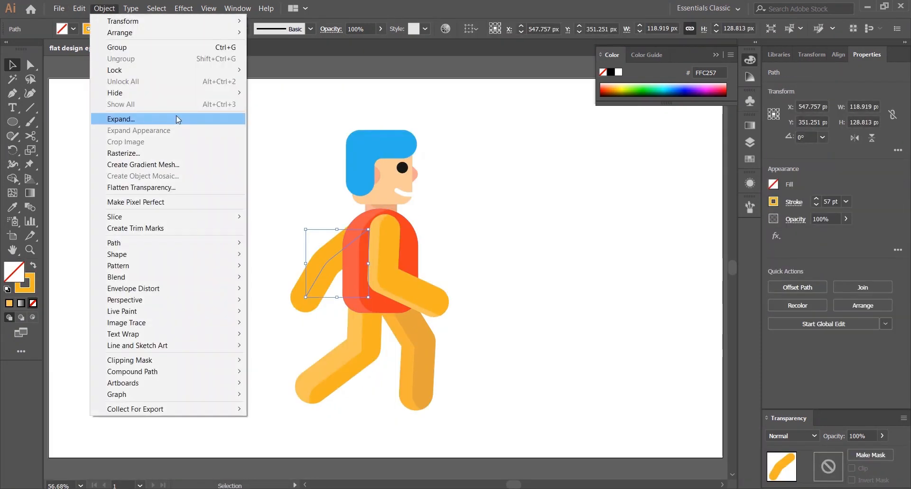
left_click(114, 118)
key("Return")
Duplicate the back arm slightly offset and trim the overhang with the Shape Builder
scroll(324, 295, "up", 1)
left_click_drag(309, 269, 326, 277)
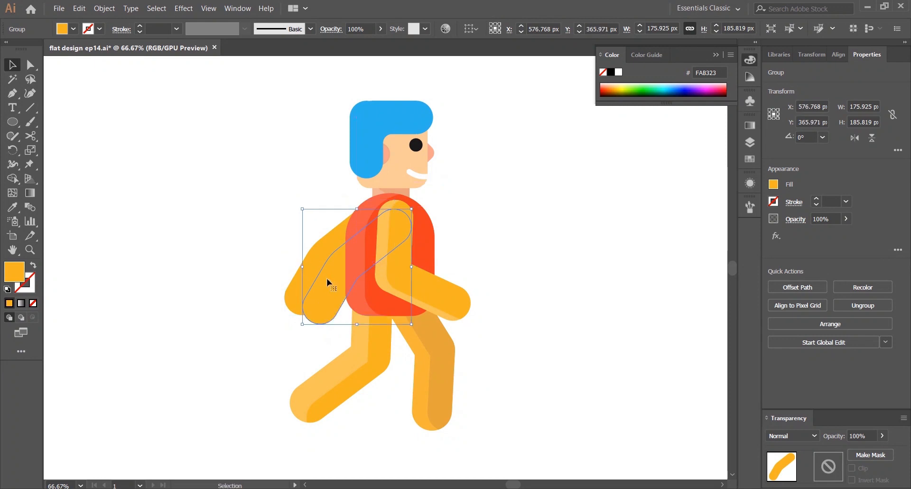
left_click(290, 277, "shift")
left_click(8, 177)
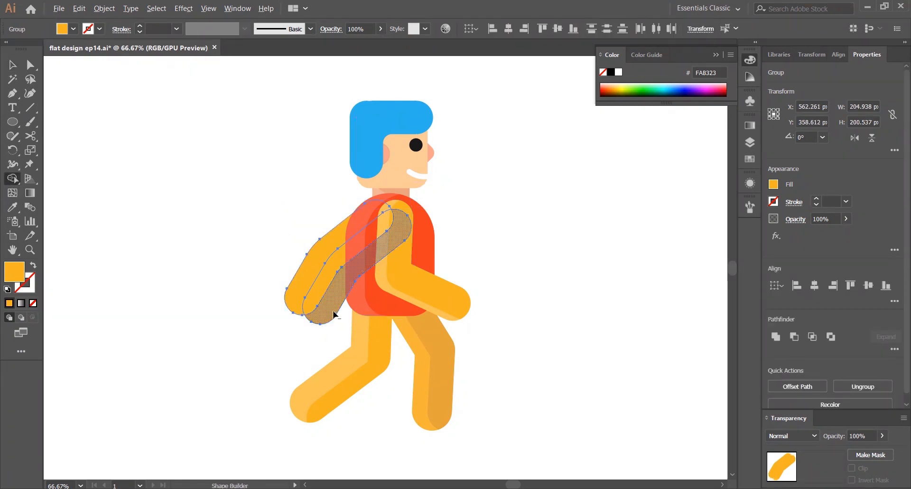
left_click(334, 313, "alt")
key("v")
Colour the back arm's outer piece with the lighter leg colour using the Eyedropper
left_click(280, 304)
left_click(295, 298)
key("i")
left_click(355, 338)
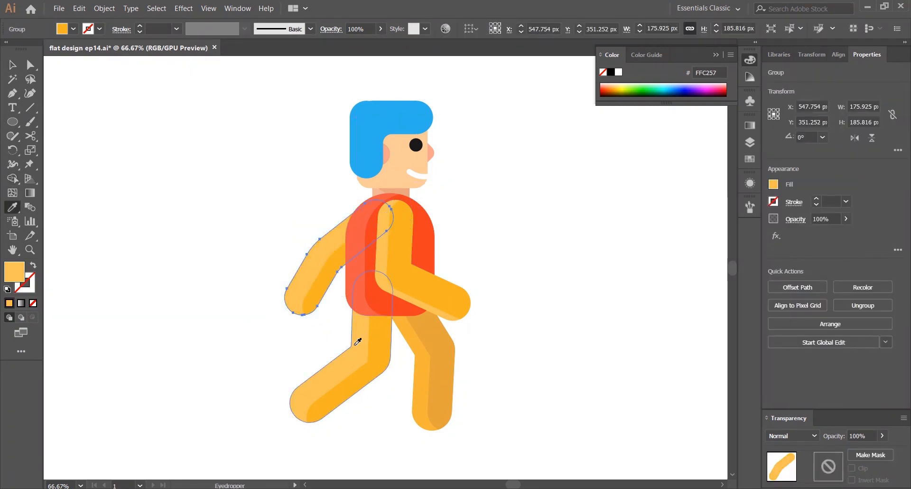
key("v")
left_click(145, 204)
key("ctrl+0")
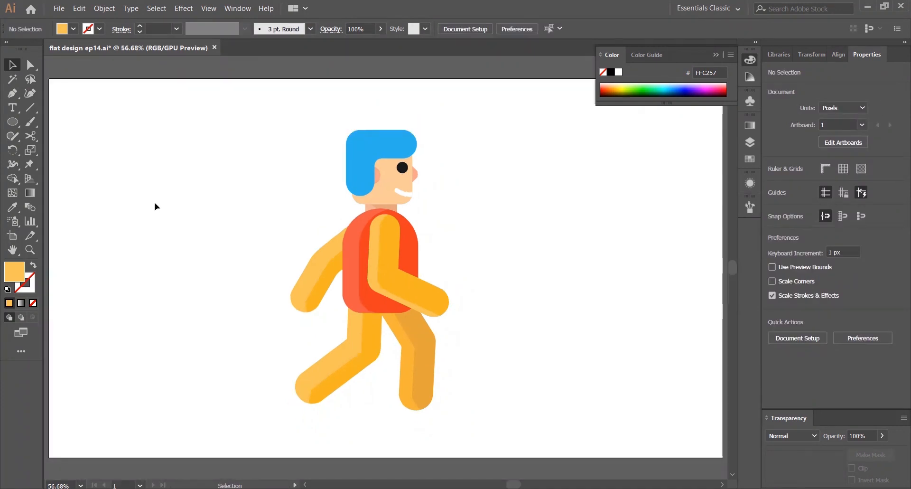
key("ctrl+1")
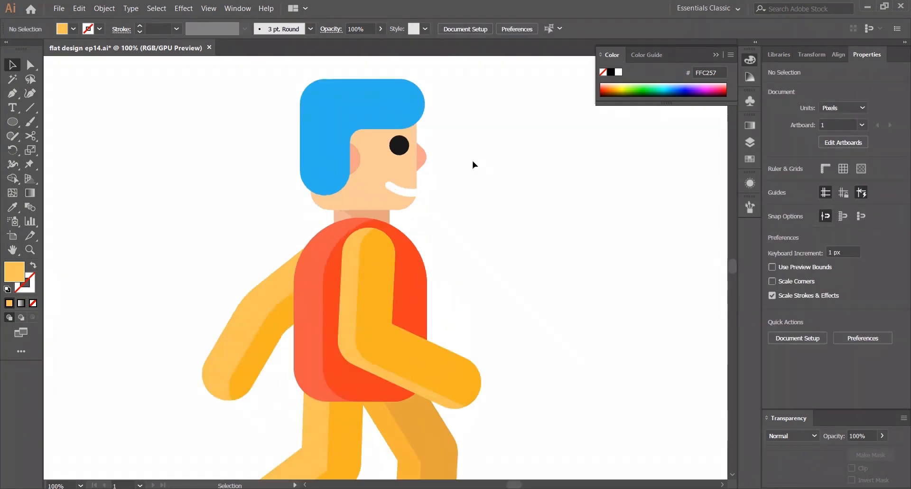
Duplicate the hair slightly to the left and recolour the front copy light blue #4AC8F4
left_click(411, 173)
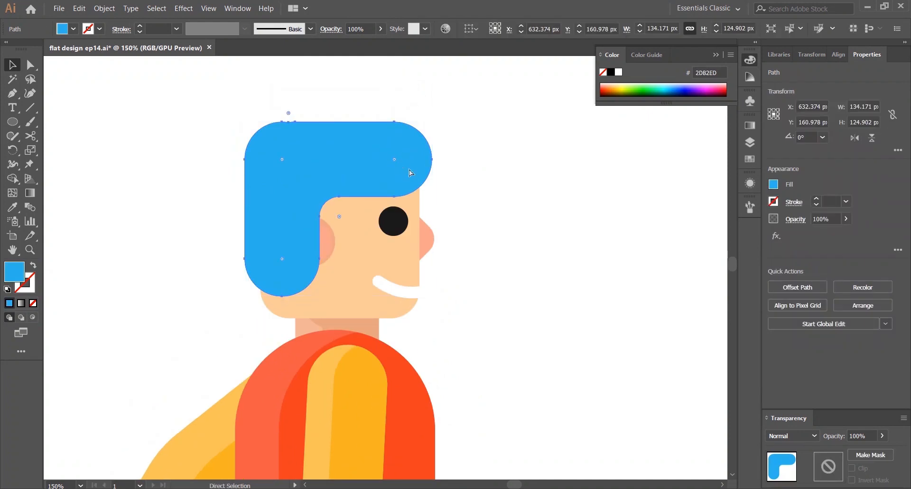
key("v")
left_click_drag(339, 153, 326, 153)
double_click(24, 270)
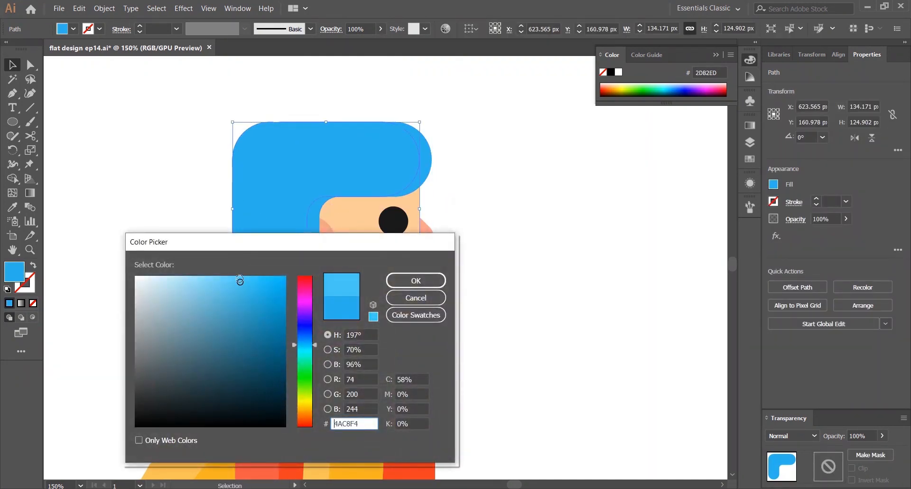
left_click_drag(240, 280, 240, 280)
left_click(415, 280)
left_click(510, 178)
Inspect the character and the new hair shading at different zoom levels
key("ctrl+0")
scroll(368, 204, "up", 4)
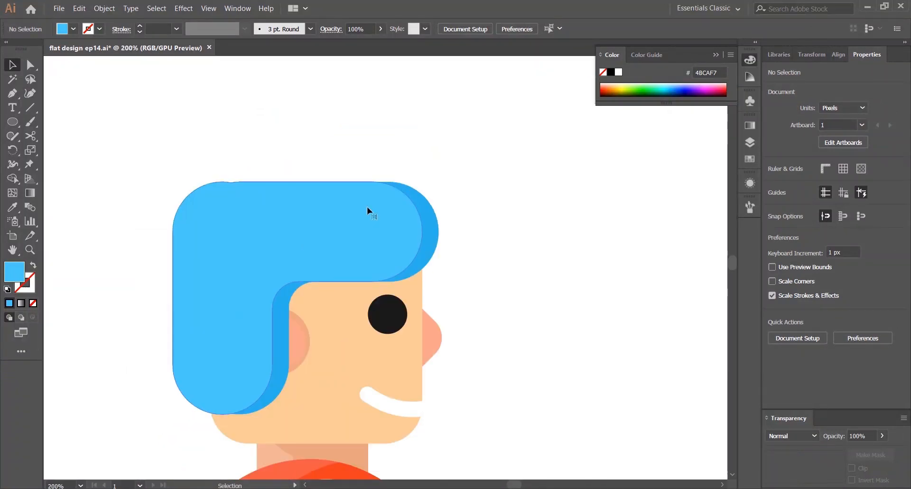
left_click(367, 207)
left_click(489, 183)
scroll(549, 150, "down", 3)
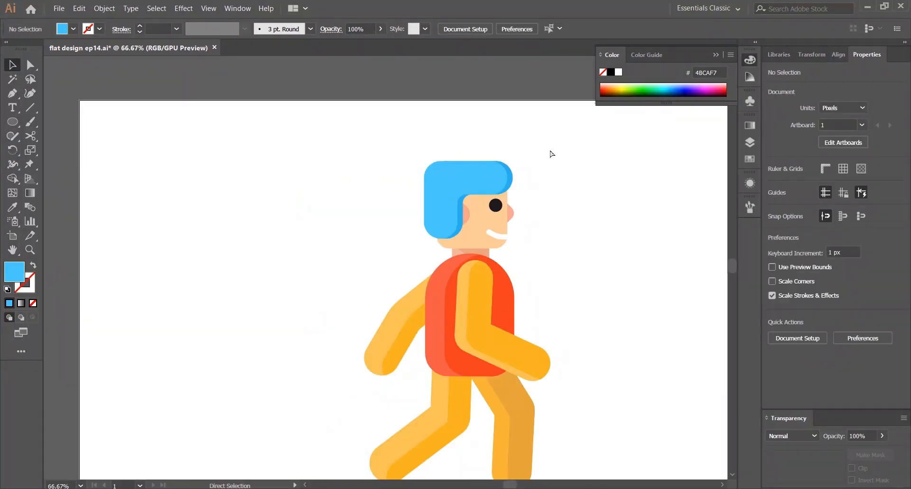
key("ctrl+0")
scroll(487, 139, "up", 1)
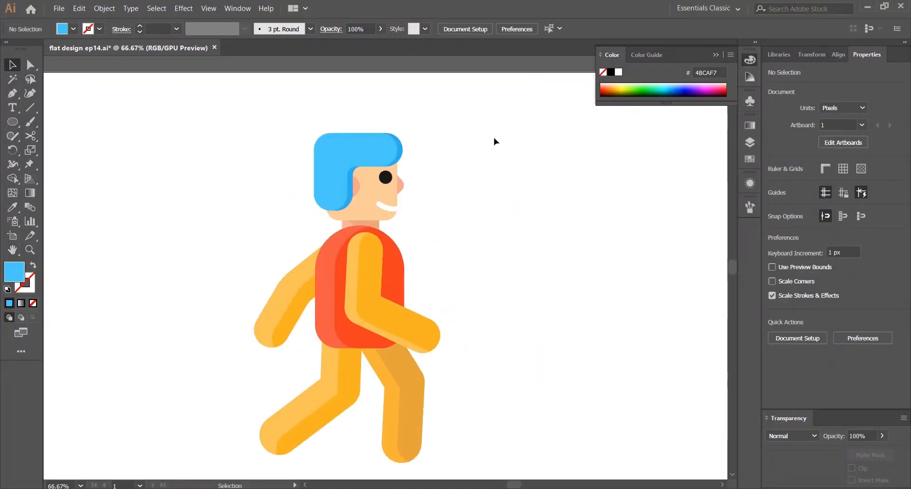
key("ctrl+0")
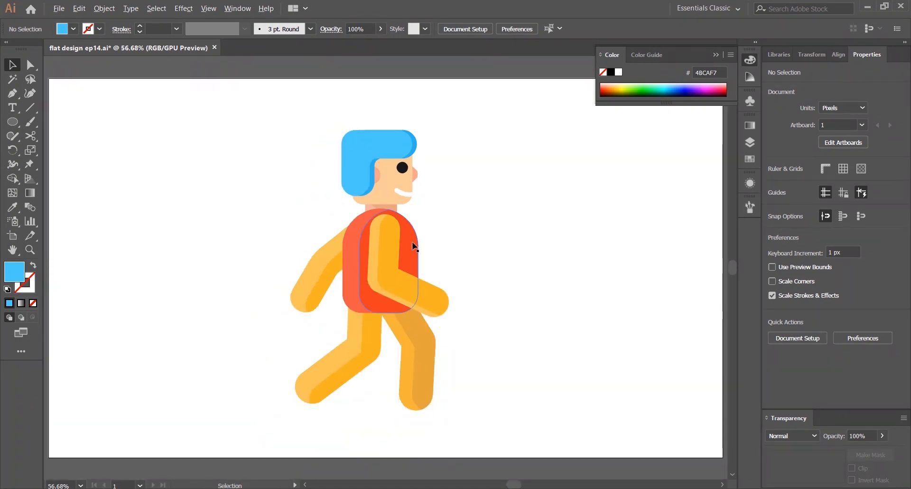
scroll(413, 246, "up", 2)
left_click(368, 298)
left_click(564, 204)
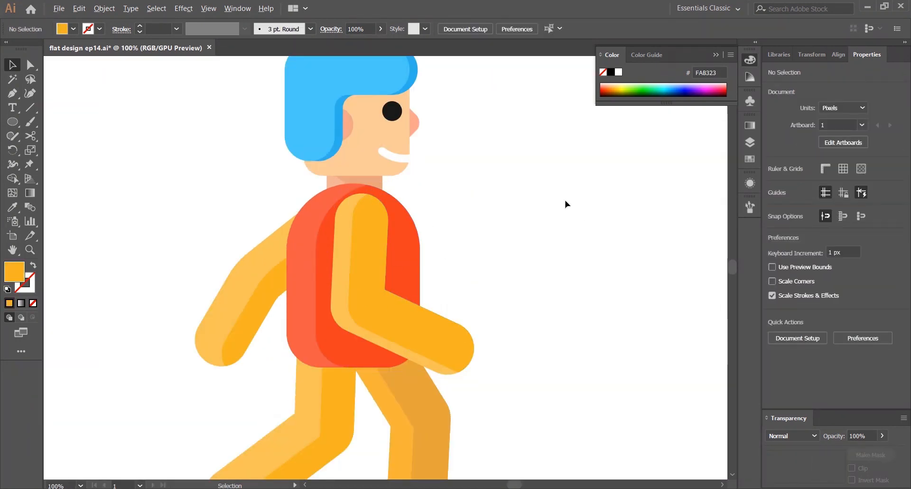
scroll(564, 204, "down", 2)
scroll(433, 230, "up", 2)
scroll(433, 229, "down", 2)
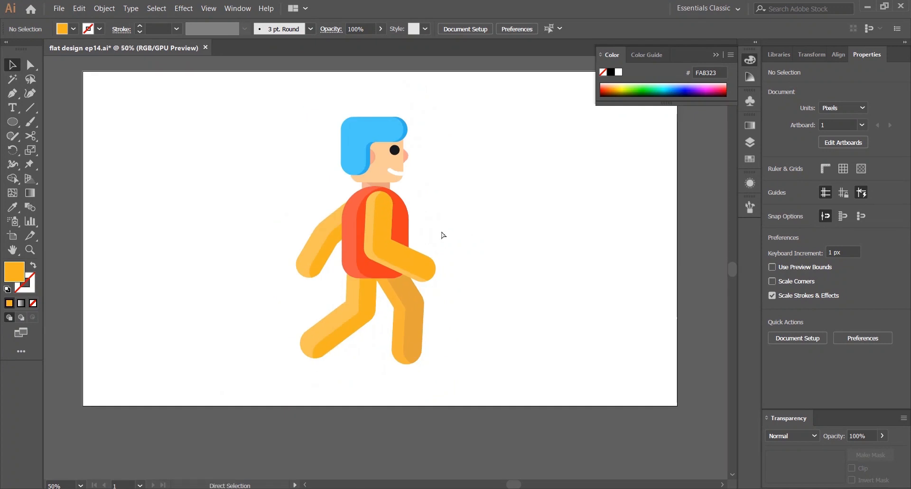
key("ctrl+0")
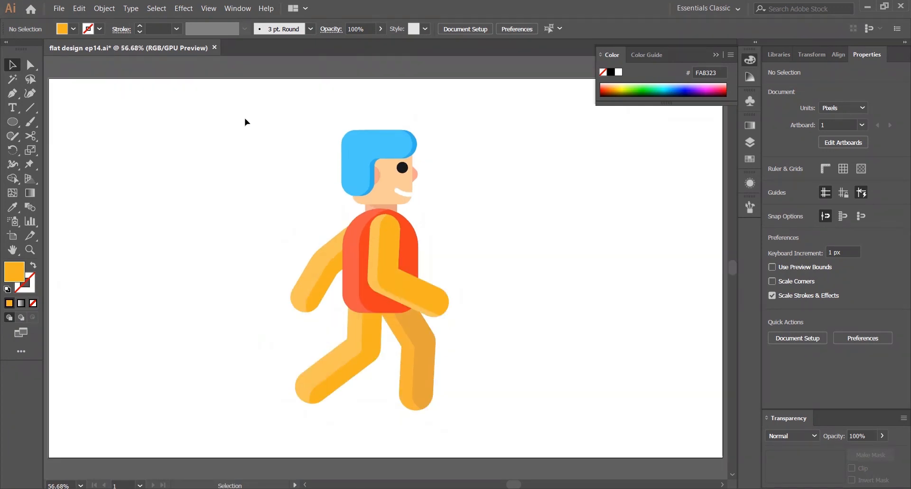
Select the whole character and reposition it on the artboard
left_click_drag(246, 122, 542, 426)
left_click(553, 315)
left_click_drag(480, 401, 482, 404)
left_click_drag(385, 278, 306, 278)
left_click_drag(172, 134, 375, 379)
left_click_drag(299, 286, 252, 277)
left_click_drag(81, 127, 380, 360)
left_click(116, 147)
left_click_drag(116, 146, 471, 286)
left_click(180, 215)
left_click_drag(136, 170, 392, 413)
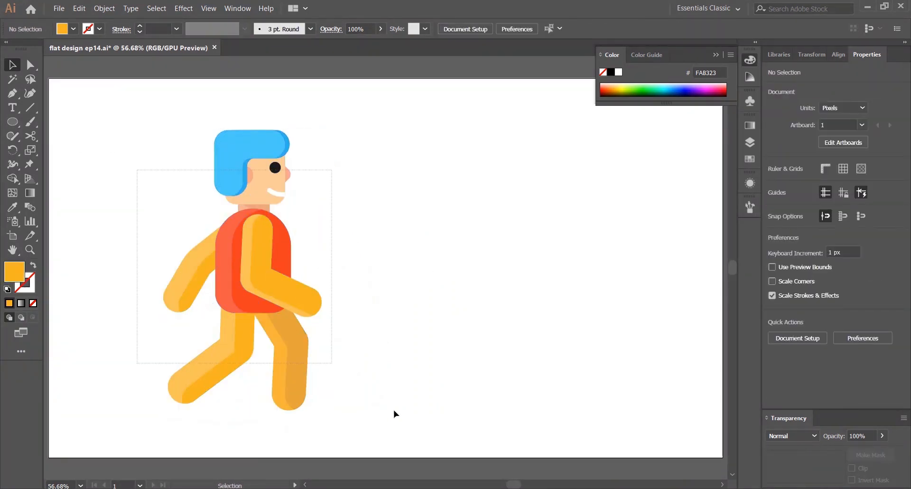
left_click_drag(208, 230, 352, 230)
left_click(484, 324)
left_click_drag(484, 324, 503, 356)
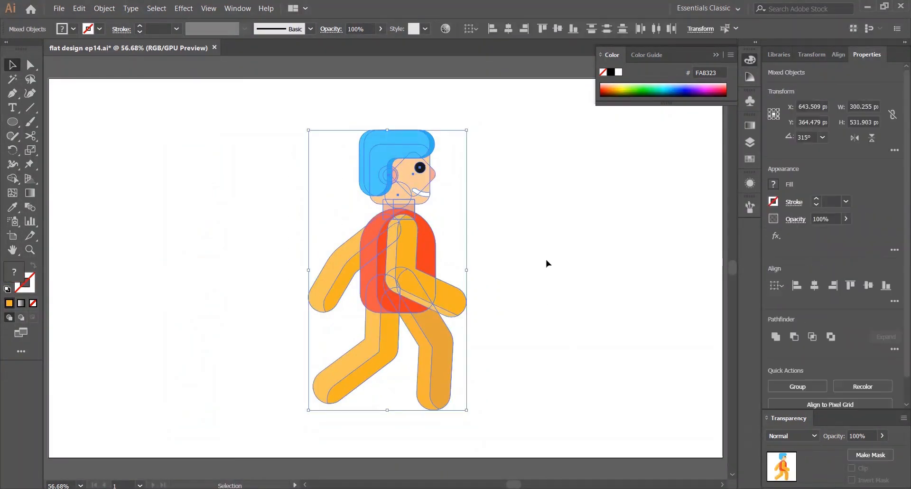
left_click(546, 259)
Sample the skin colour and draw a short stroke extending from the front arm's end for the hand
left_click(13, 94)
key("i")
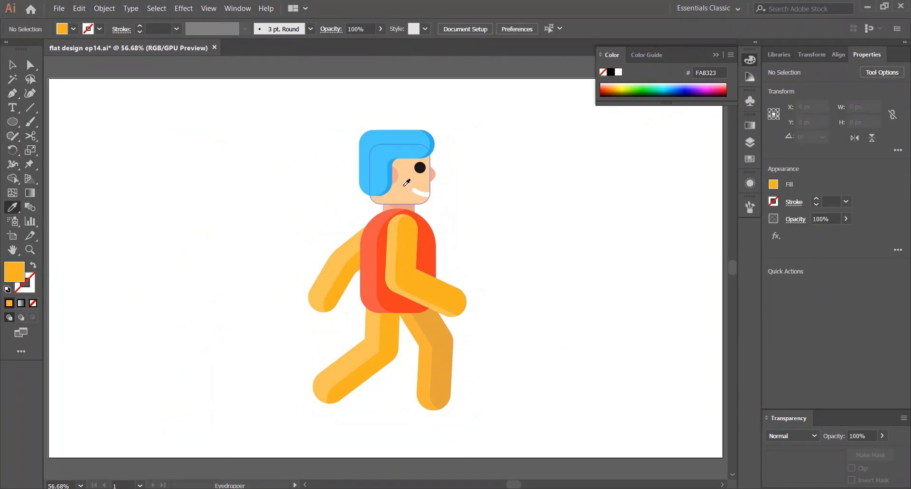
left_click(406, 184)
key("v")
scroll(491, 350, "up", 3)
left_click_drag(494, 313, 412, 282)
key("p")
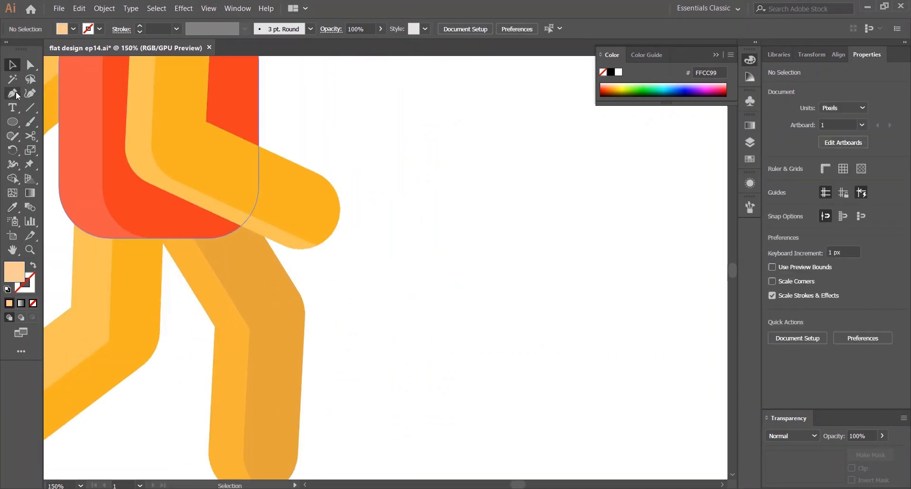
left_click(310, 214)
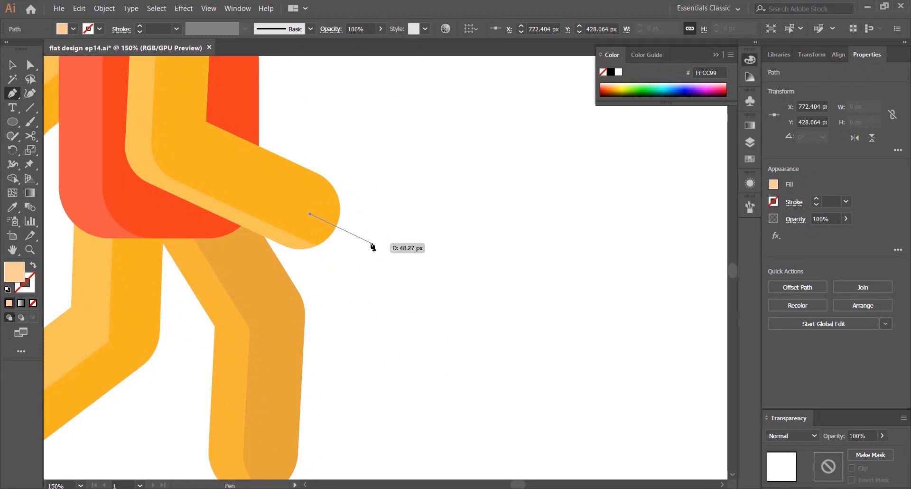
left_click(373, 245)
key("v")
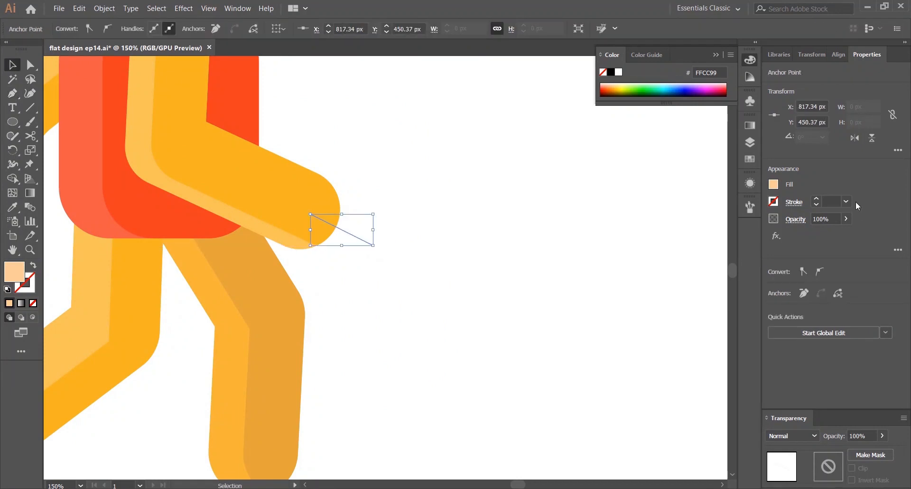
key("shift+x")
Send the hand stroke to the back and thicken it to 43 pt
right_click(354, 239)
mouse_move(389, 405)
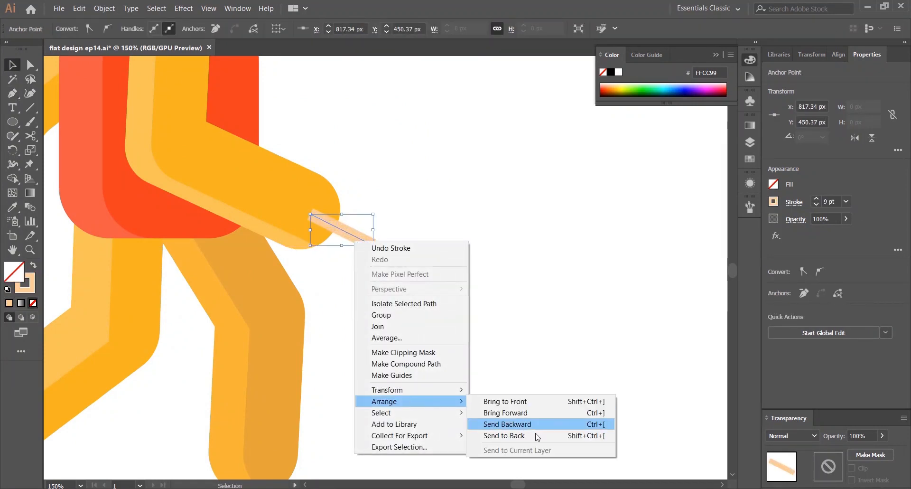
left_click(484, 437)
left_click(793, 202)
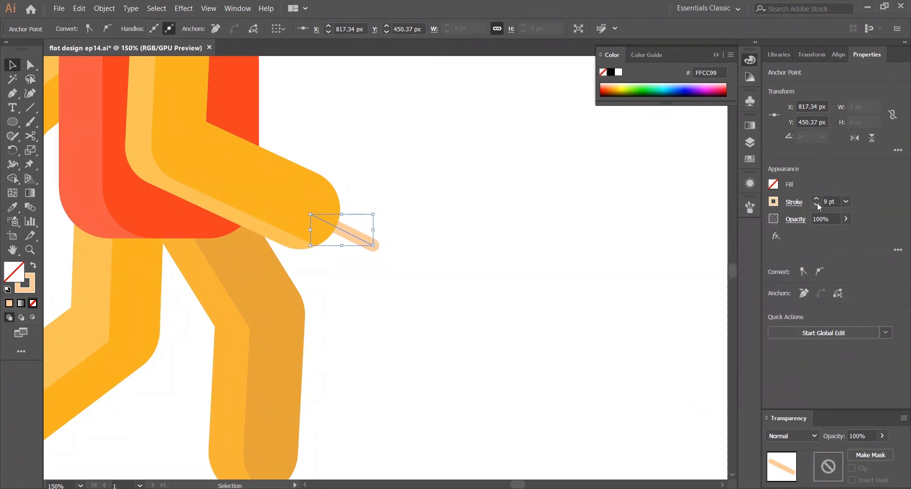
left_click(816, 199)
left_click(446, 227)
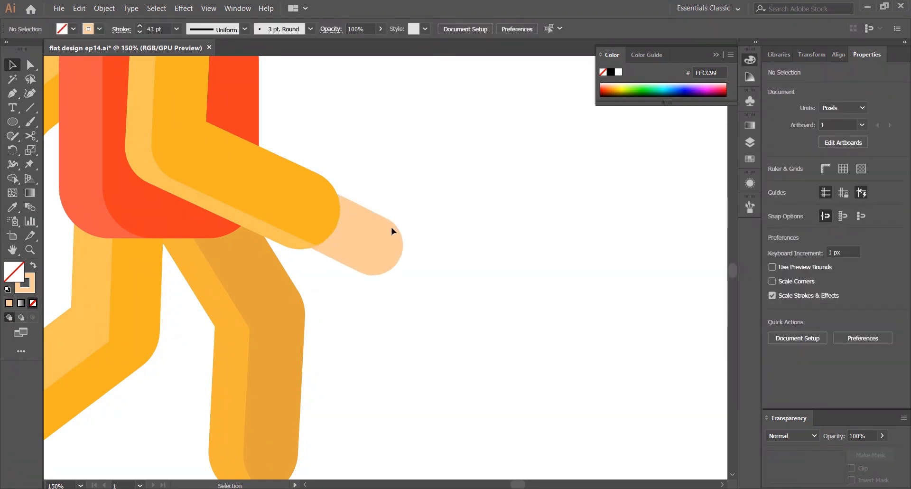
Tuck the hand stroke under the arm's end and outline it into a filled shape
left_click_drag(369, 246, 338, 234)
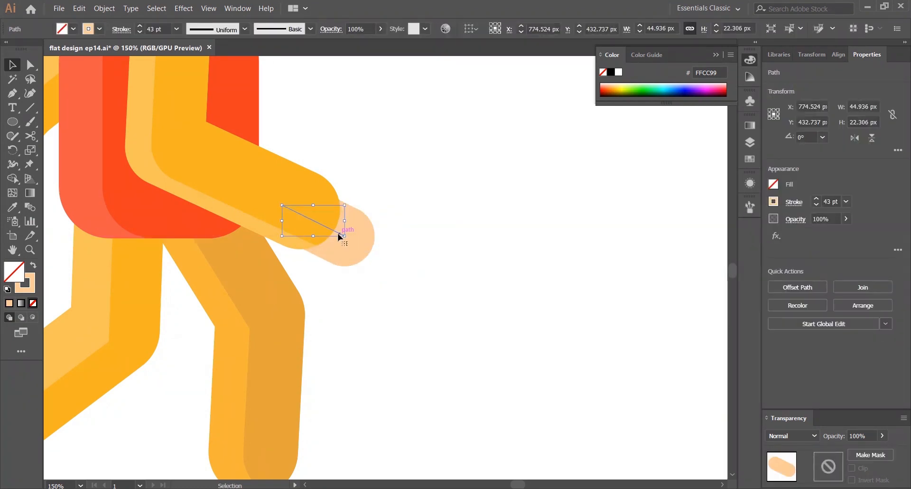
left_click(439, 171)
key("ctrl+=")
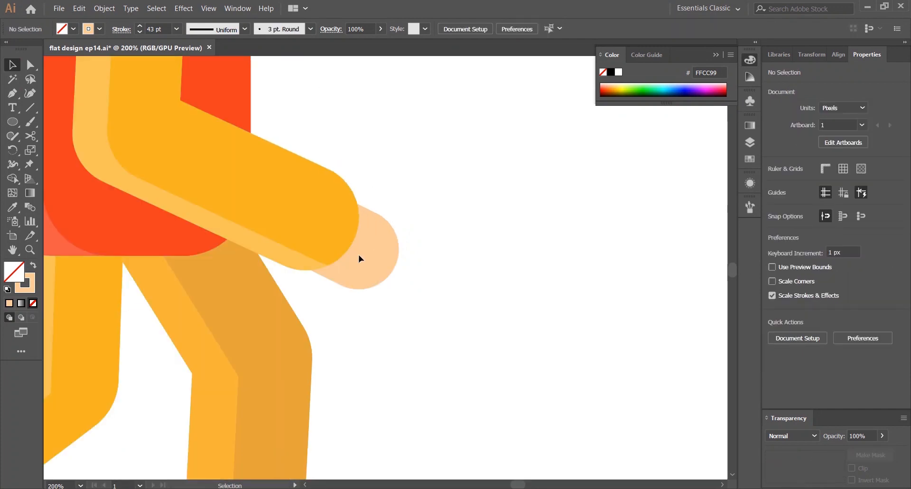
mouse_move(363, 269)
left_mouse_down()
mouse_move(358, 248)
mouse_move(363, 260)
left_mouse_up()
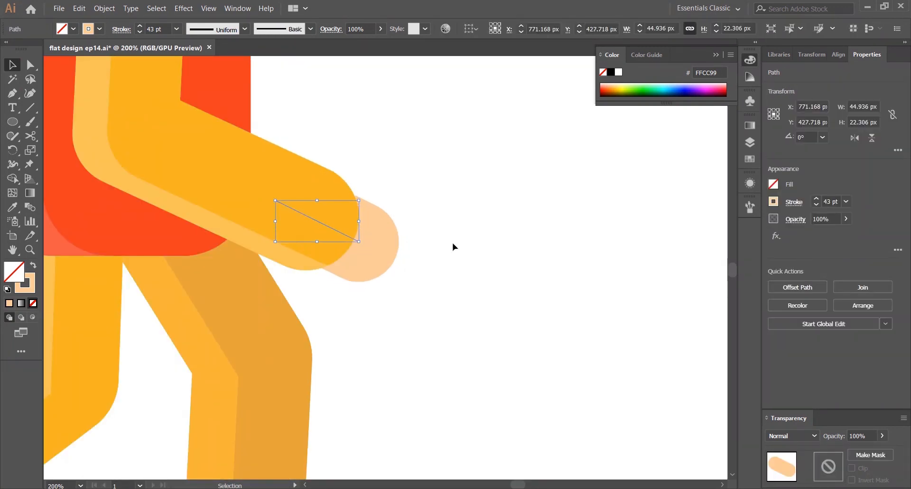
left_click(105, 8)
left_click(114, 118)
left_click(437, 318)
left_click(407, 238)
Draw a short finger stroke along the top of the hand in the skin colour
key("ctrl+minus")
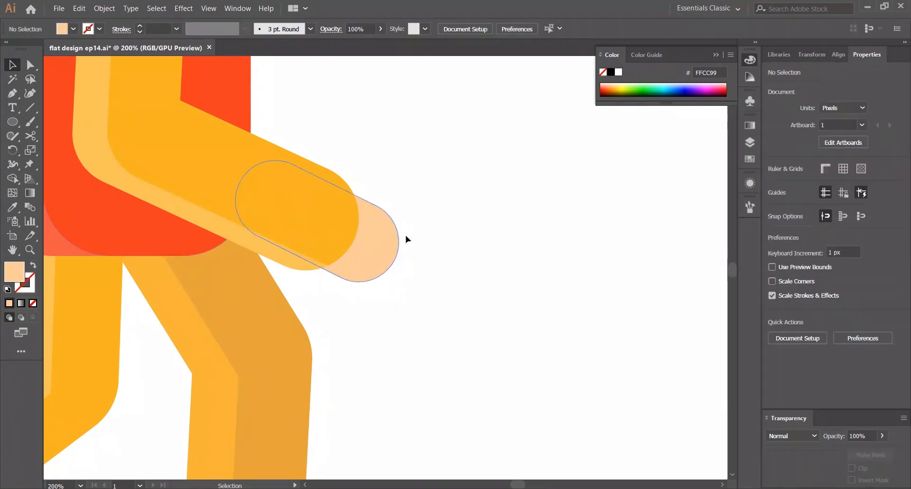
key("ctrl+minus")
key("ctrl+0")
scroll(444, 311, "up", 3)
scroll(532, 286, "up", 1)
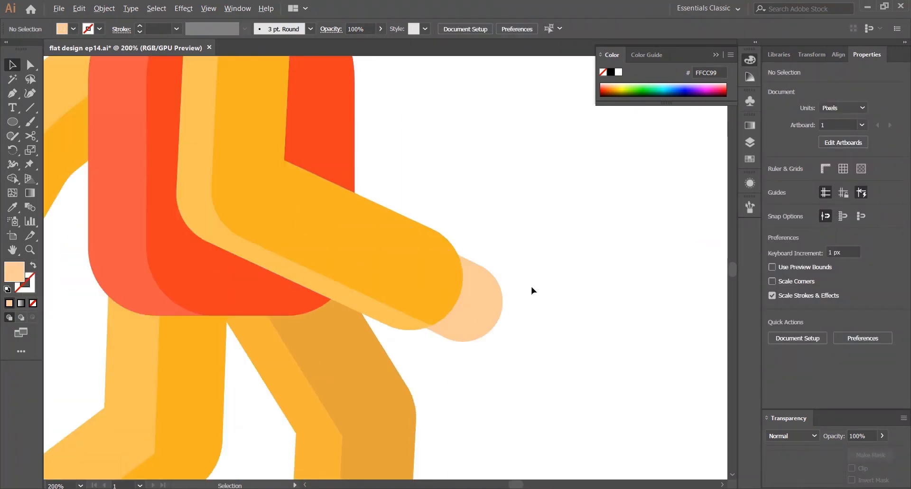
left_click_drag(531, 286, 491, 280)
left_click(12, 94)
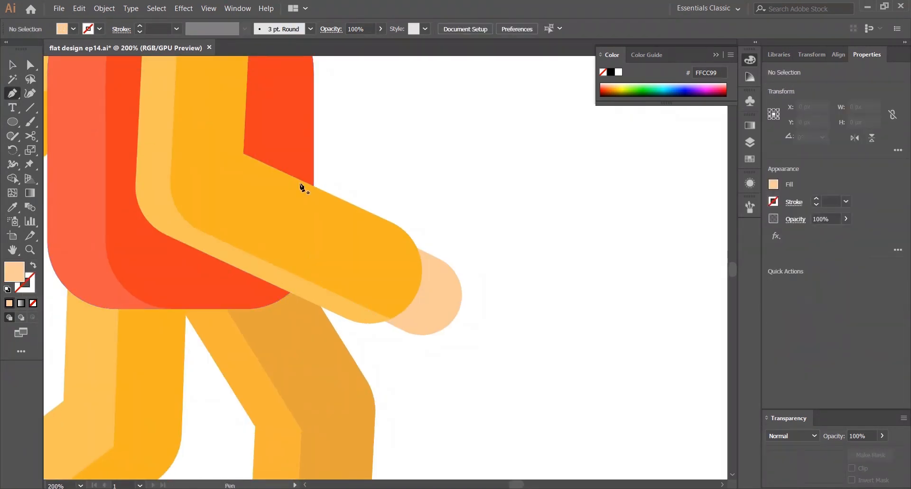
left_click(435, 242)
left_click(399, 256)
key("v")
key("shift+x")
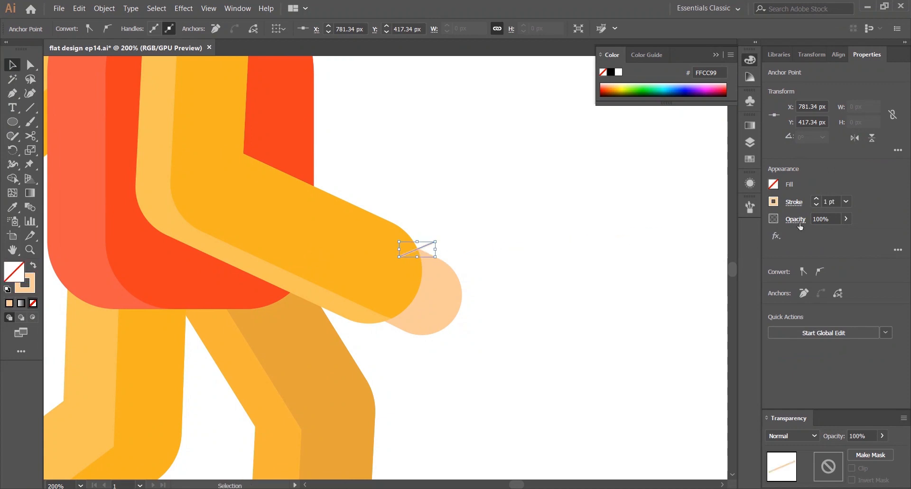
Give the finger stroke round caps, a pink swatch colour and a 13 pt weight
left_click(816, 199)
left_click(816, 199)
left_click(816, 198)
left_click(816, 199)
right_click(425, 250)
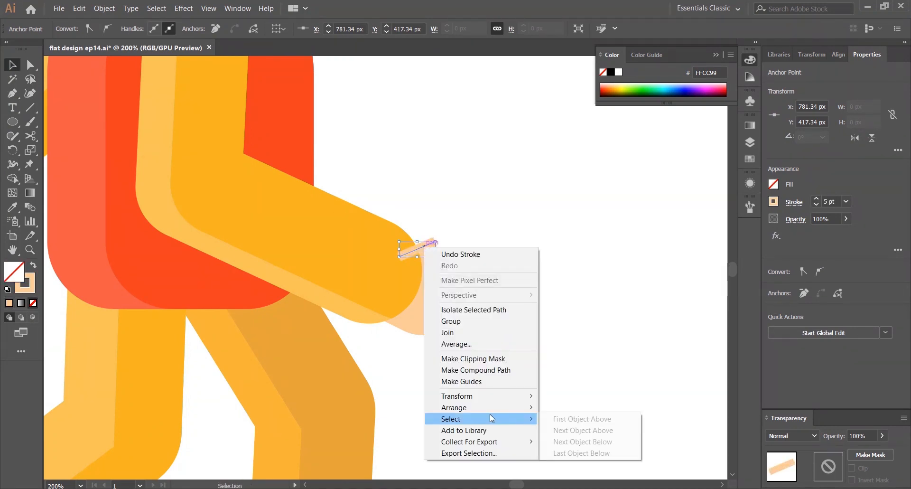
key("Escape")
left_click(794, 202)
left_click(739, 233)
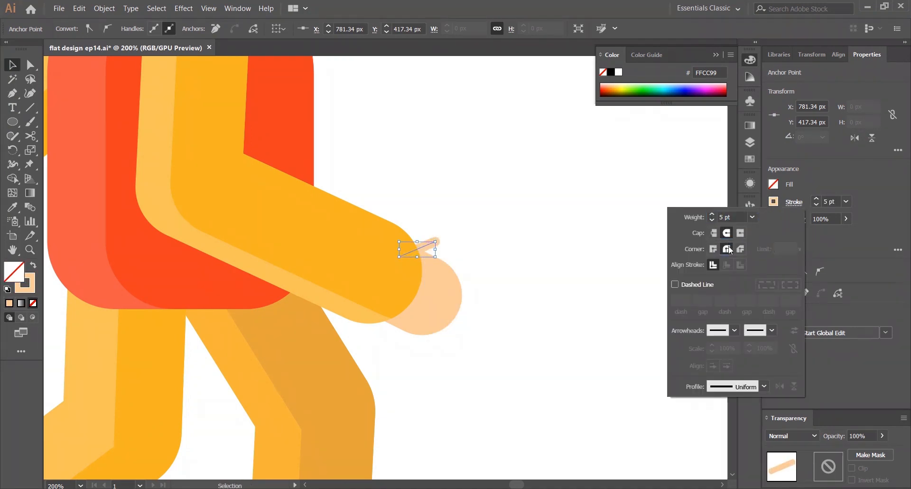
left_click(773, 202)
left_click(685, 297)
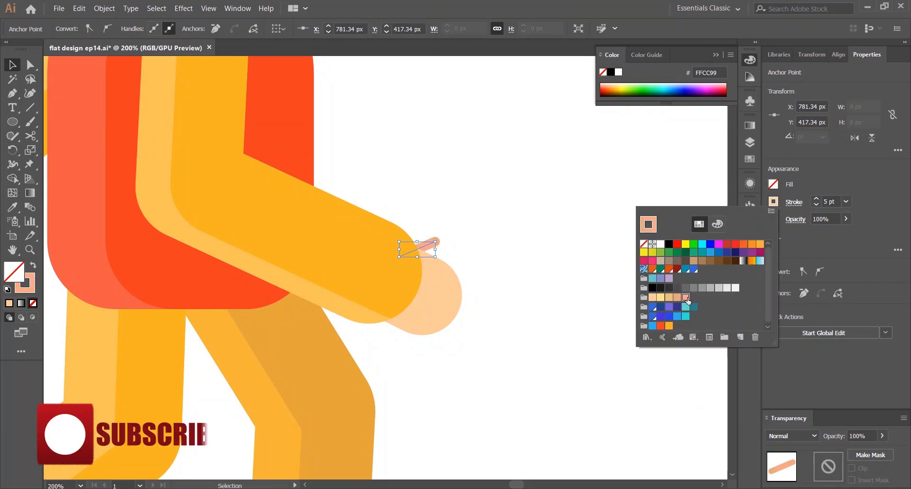
left_click(816, 198)
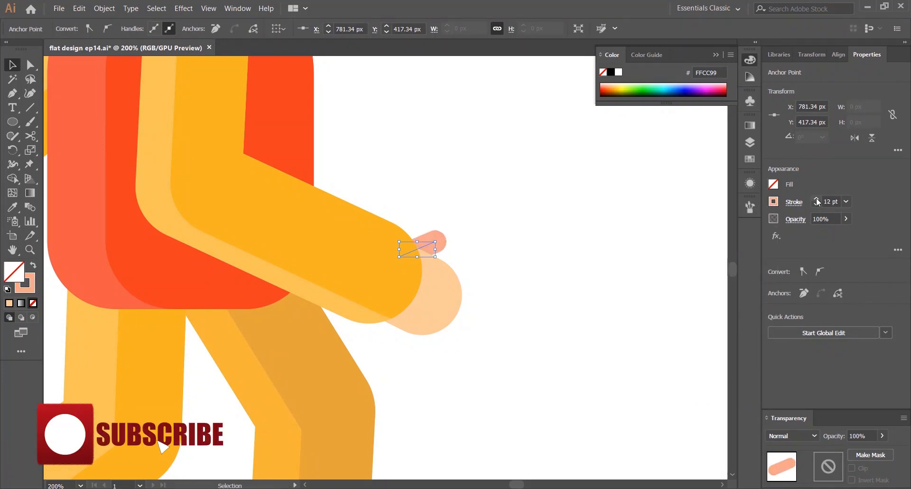
left_click(491, 241)
left_click(437, 243)
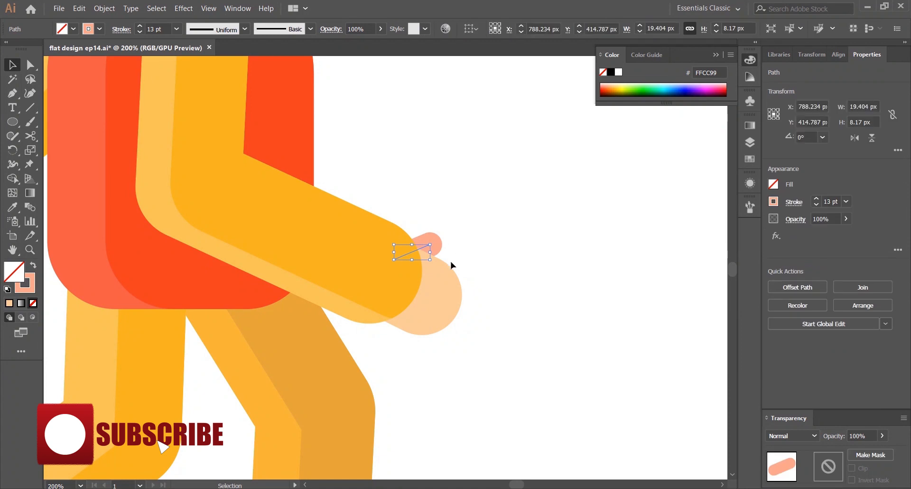
Outline the finger stroke into a filled shape
left_click(104, 8)
left_click(189, 121)
left_click(427, 316)
left_click(539, 190)
Duplicate the finger and rotate the fingers to 315° around the front hand
scroll(538, 190, "down", 3)
left_click_drag(571, 137, 503, 175)
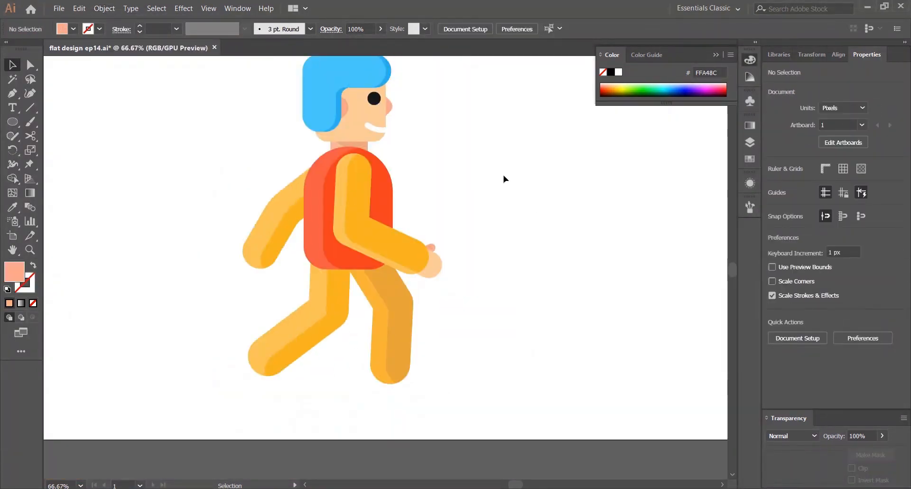
key("ctrl+0")
scroll(498, 315, "up", 4)
left_click_drag(476, 246, 455, 212)
left_click_drag(402, 160, 509, 205)
left_click_drag(579, 291, 435, 222)
left_click(337, 181)
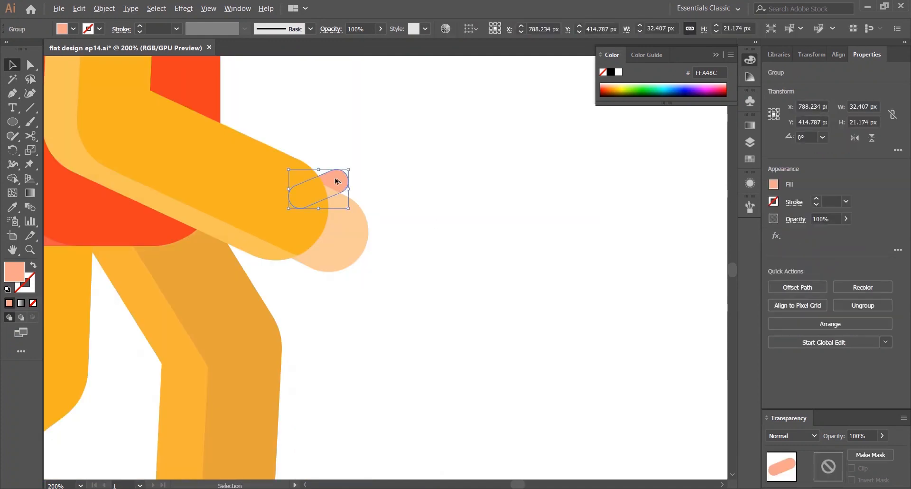
left_click_drag(337, 181, 365, 233)
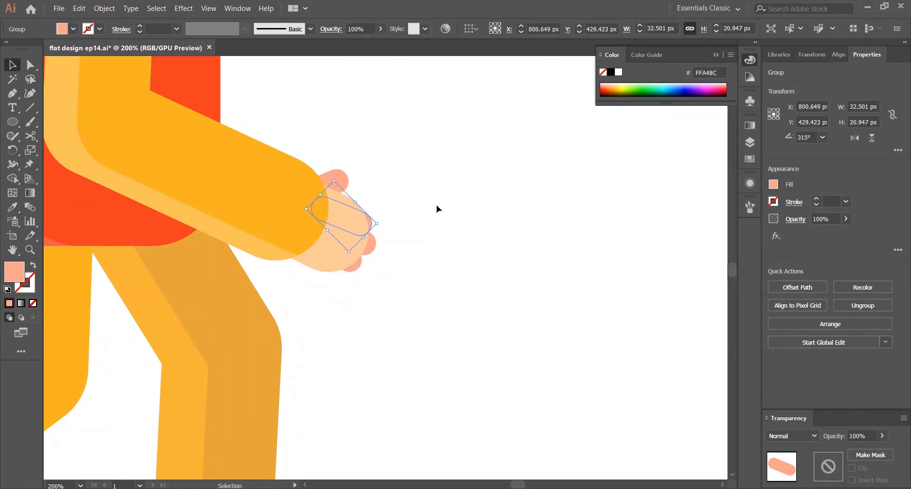
Inspect the fingers on the front hand up close
left_click(437, 204)
scroll(436, 204, "down", 2)
scroll(417, 204, "up", 2)
left_click(389, 224)
left_click(391, 243, "shift")
left_click(482, 216)
scroll(482, 216, "down", 3)
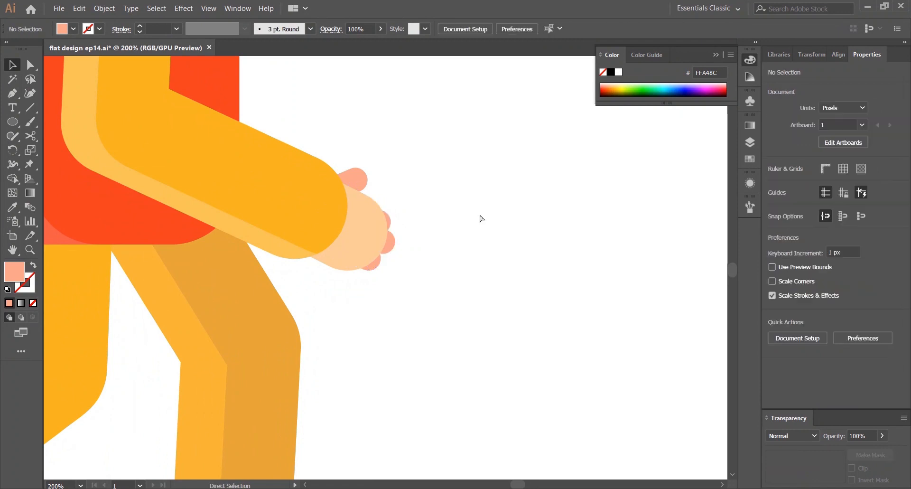
scroll(482, 305, "up", 3)
left_click(480, 297)
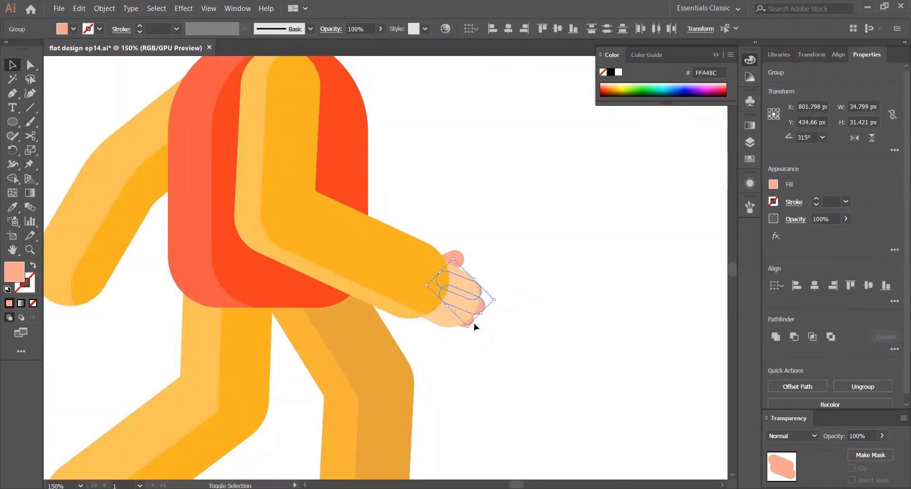
left_click(473, 326)
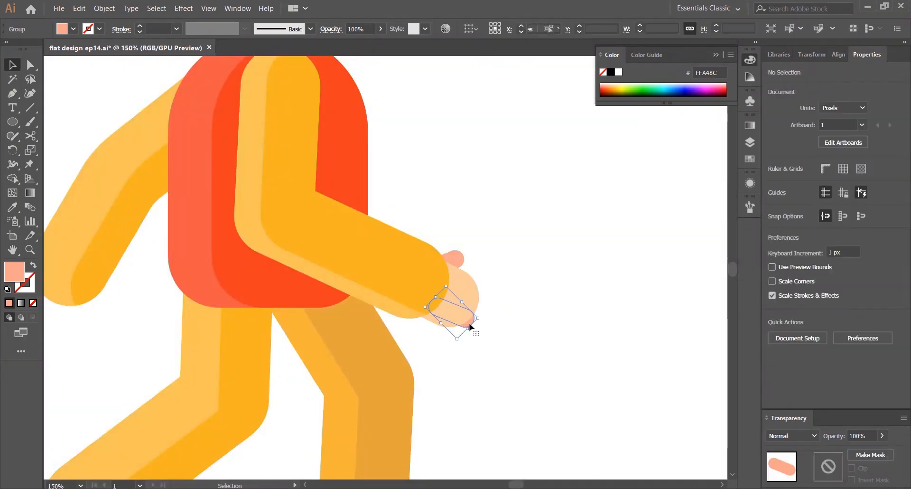
scroll(522, 237, "down", 3)
scroll(510, 359, "up", 4)
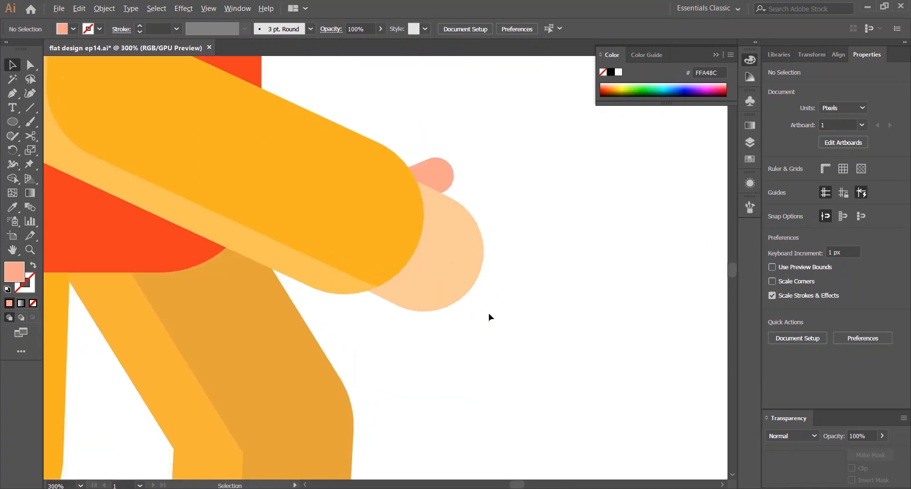
Duplicate the front hand shape and enlarge it up over the end of the sleeve
left_click(447, 258)
left_click_drag(447, 258, 404, 240)
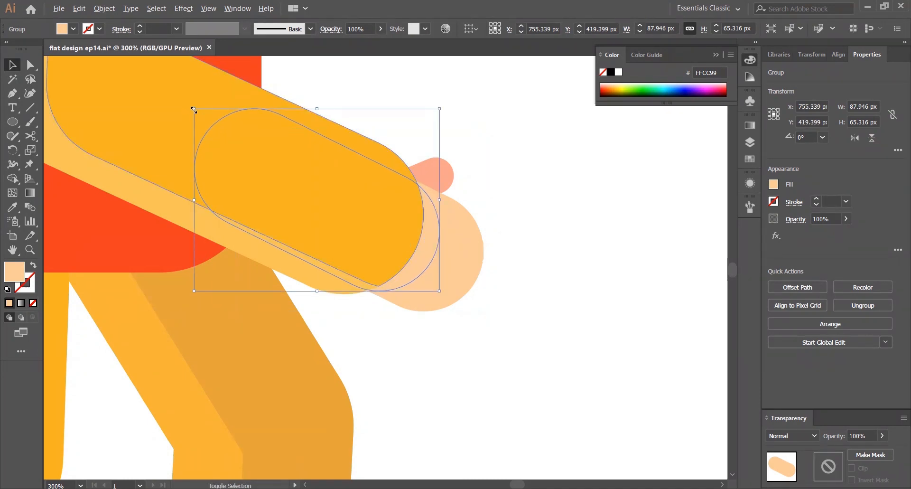
mouse_move(194, 110)
left_mouse_down()
mouse_move(178, 92)
mouse_move(184, 102)
left_mouse_up()
left_click_drag(436, 233, 422, 220)
left_click(466, 256, "shift")
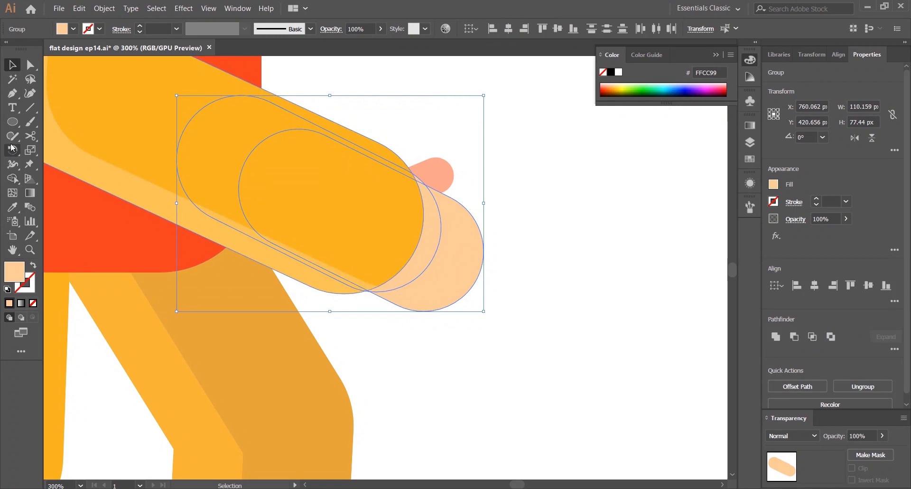
Colour the duplicated hand shape a darker skin tone as the hand's shadow
left_click(539, 134)
left_click(425, 256)
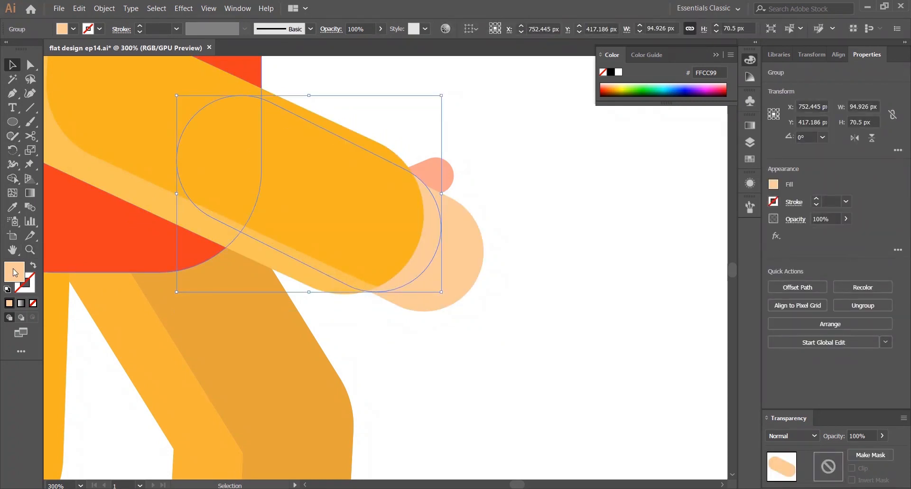
double_click(15, 272)
left_click(195, 287)
left_click(397, 284)
left_click(561, 163)
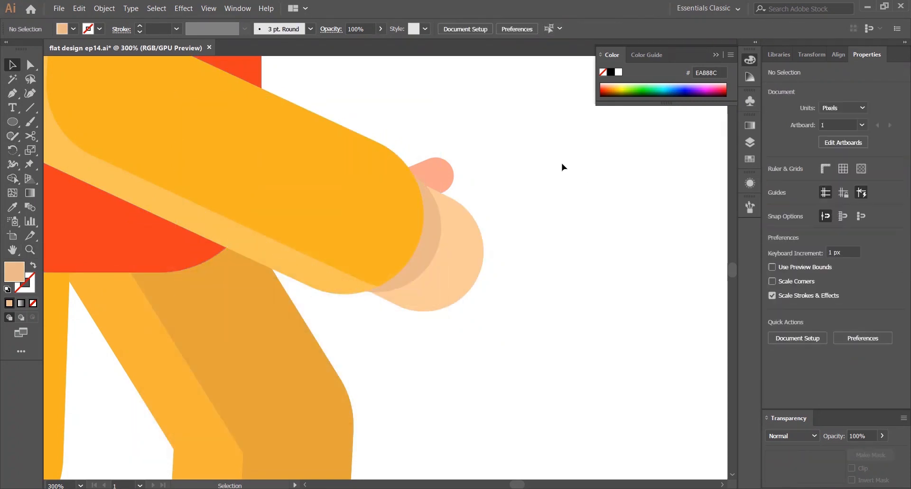
Use Shape Builder on the hand and its shadow to trim the shadow to the hand
key("ctrl+0")
scroll(497, 292, "up", 2)
scroll(498, 296, "up", 5)
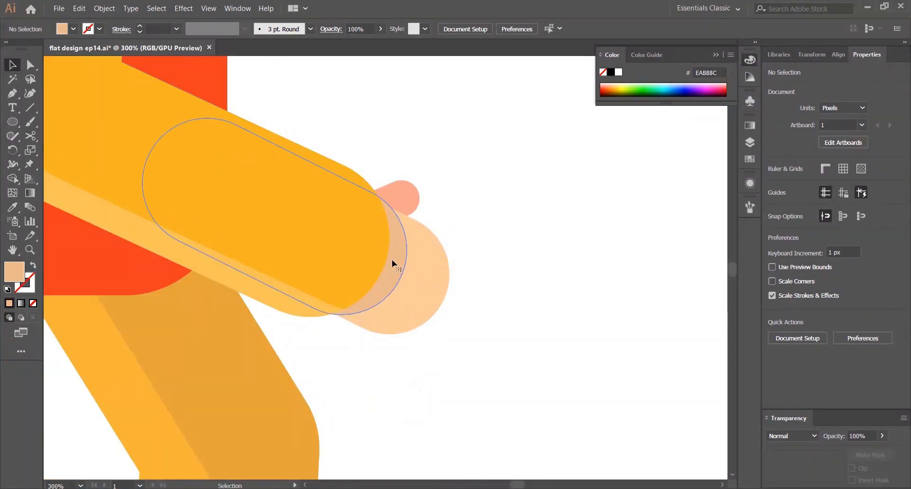
left_click(391, 259)
key("shift+m")
left_click(380, 200, "alt")
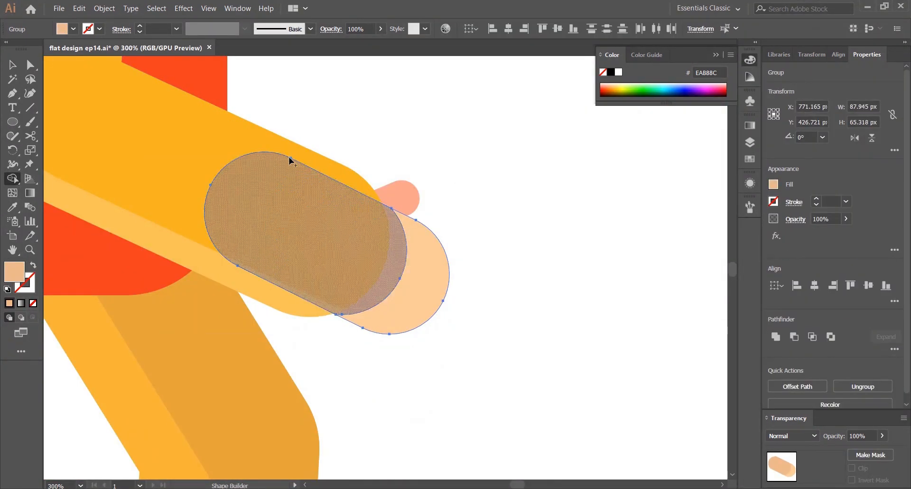
key("v")
left_click(467, 117)
key("ctrl+0")
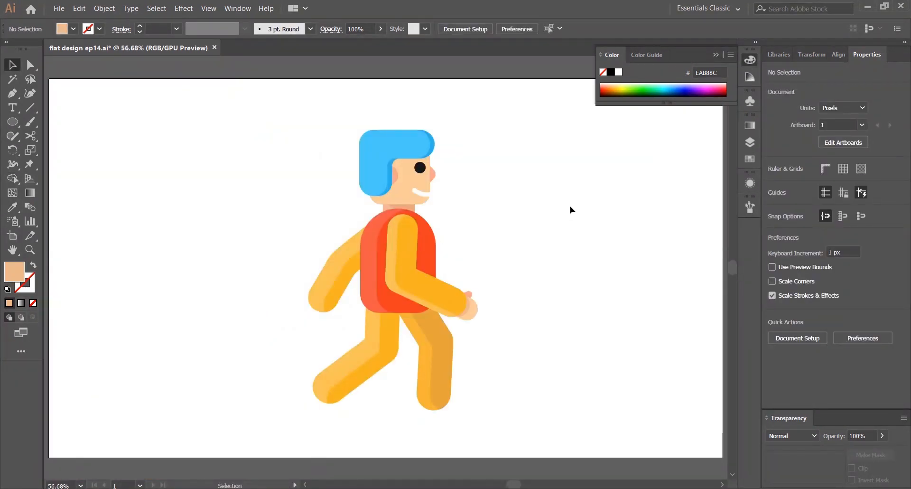
Draw a short line at the end of the back arm for the back hand
scroll(503, 348, "up", 2)
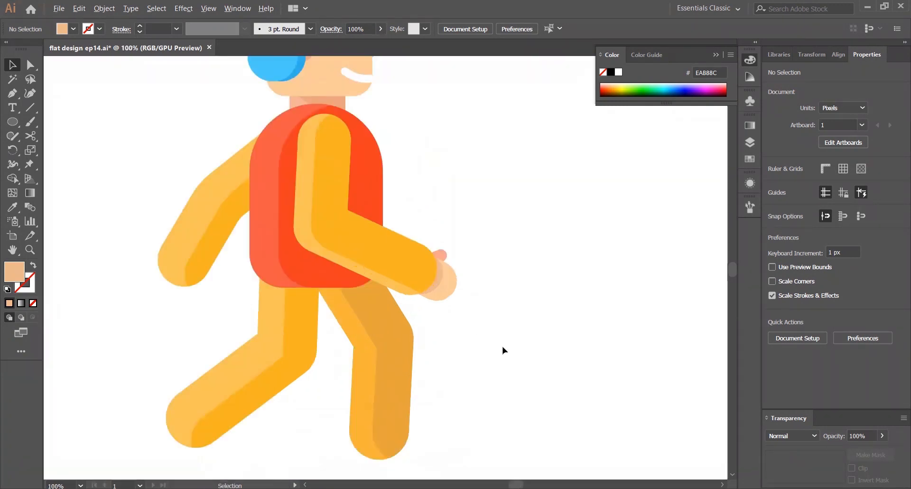
scroll(376, 291, "up", 1)
left_click(544, 233)
left_click(607, 198)
left_click(12, 94)
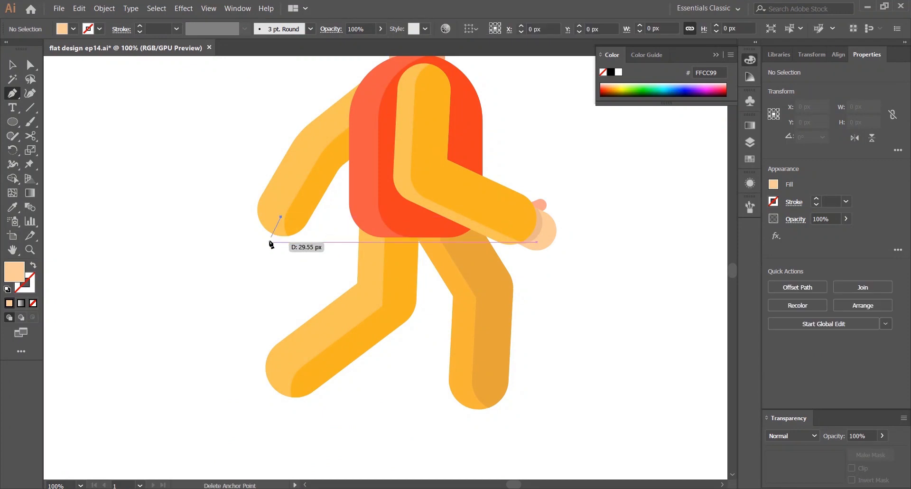
left_click(266, 245)
left_click(13, 64)
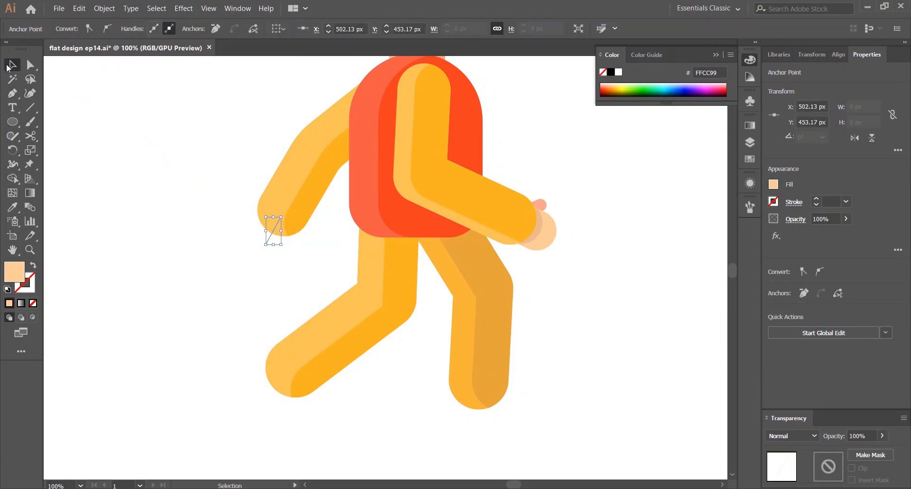
Give the back-hand line a skin-colour stroke with round caps and a 44 pt weight
key("shift+x")
left_click(816, 199, "shift")
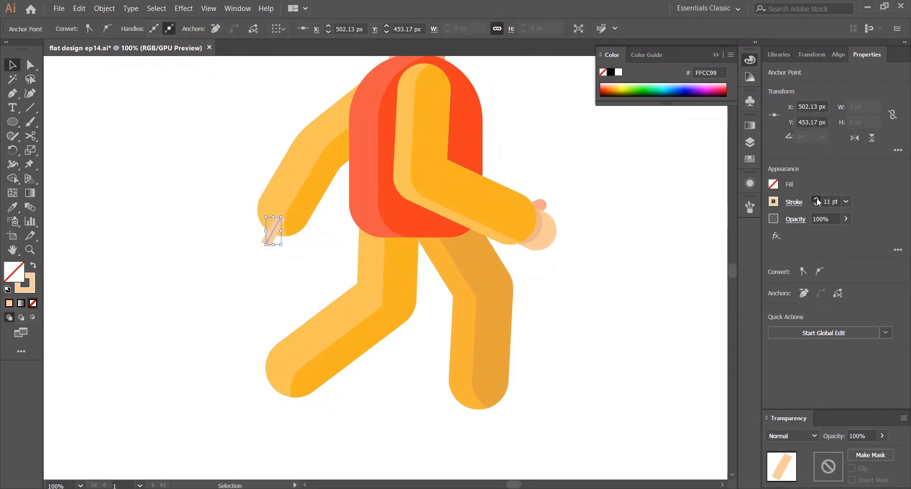
left_click(817, 199)
left_click(793, 202)
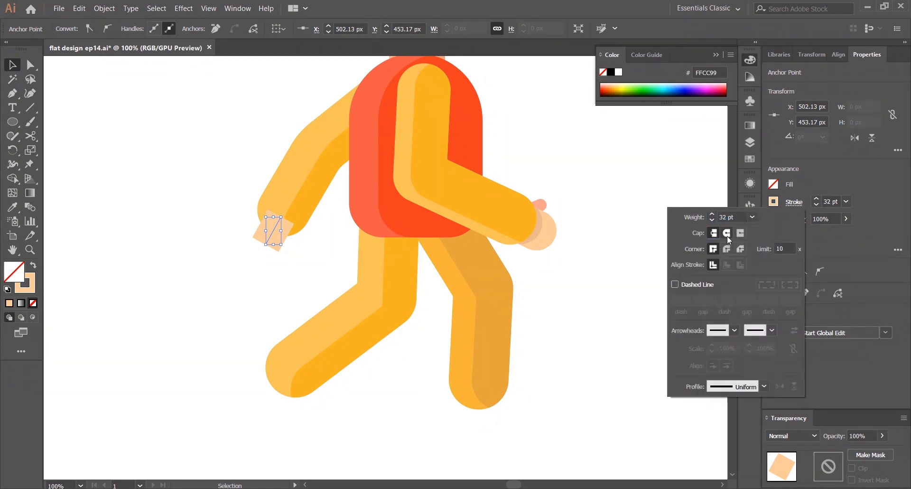
left_click(726, 233)
left_click(577, 223)
left_click(577, 223)
left_click(266, 256)
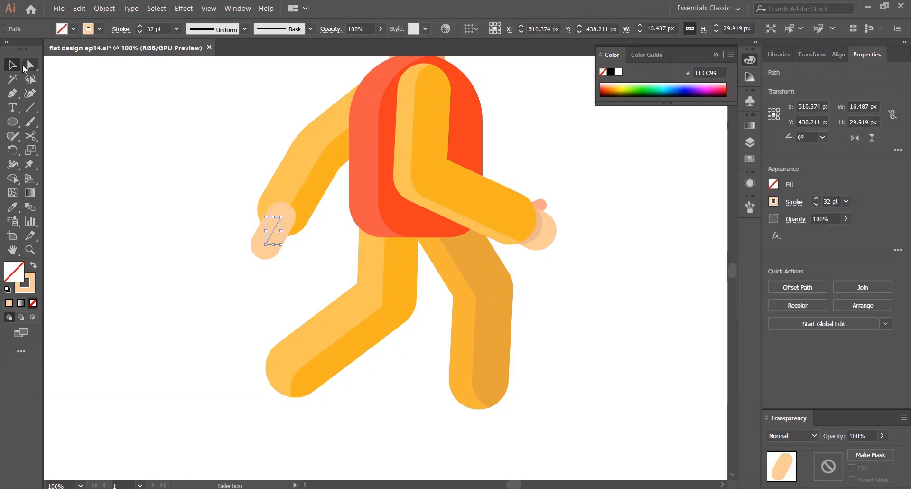
left_click(30, 65)
left_click(816, 199, "shift")
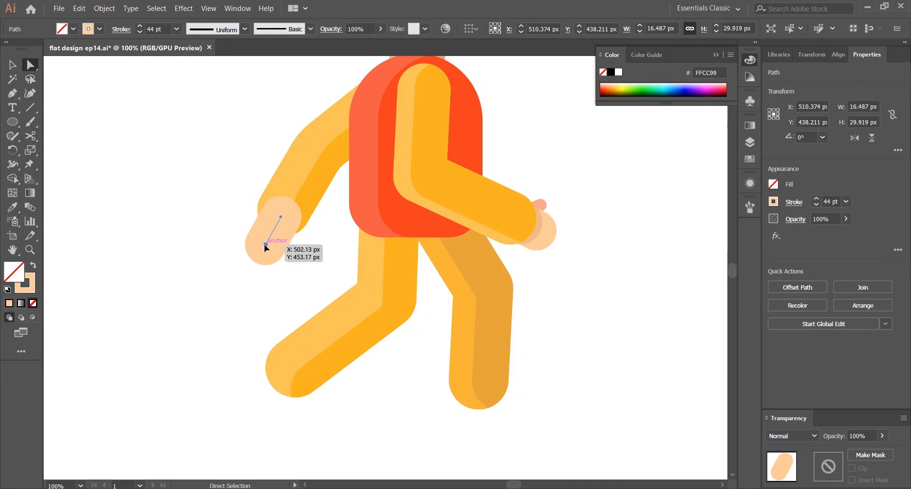
Shorten the back-hand stroke by moving its lower anchor point up
left_click_drag(265, 243, 264, 237)
left_click(204, 181)
scroll(204, 181, "down", 2)
scroll(208, 183, "down", 1)
key("ctrl+0")
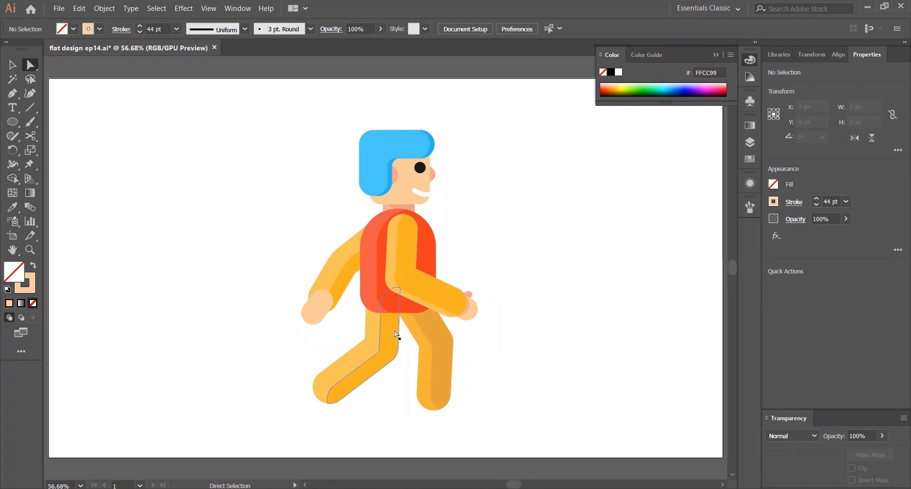
scroll(362, 327, "up", 3)
key("ctrl+0")
scroll(299, 279, "up", 3)
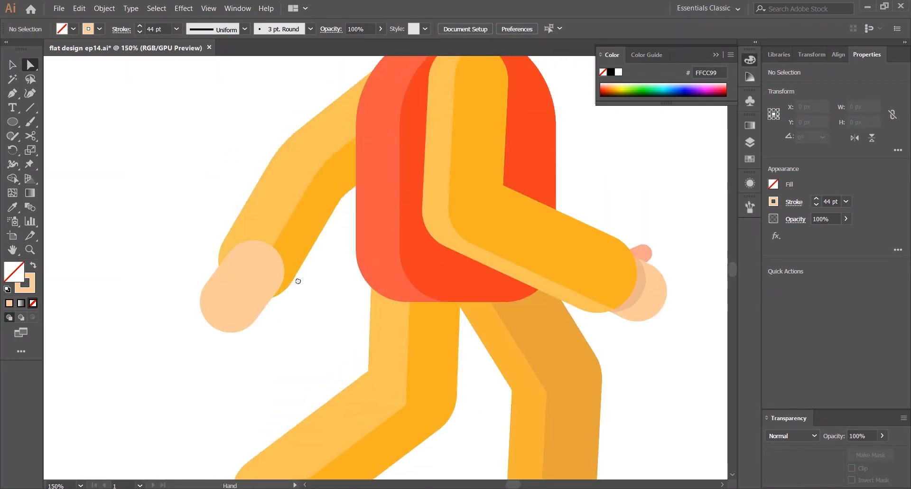
Expand the back-hand stroke into a filled shape and set its fill to F9CFAA
left_click(233, 306)
key("v")
left_click(104, 8)
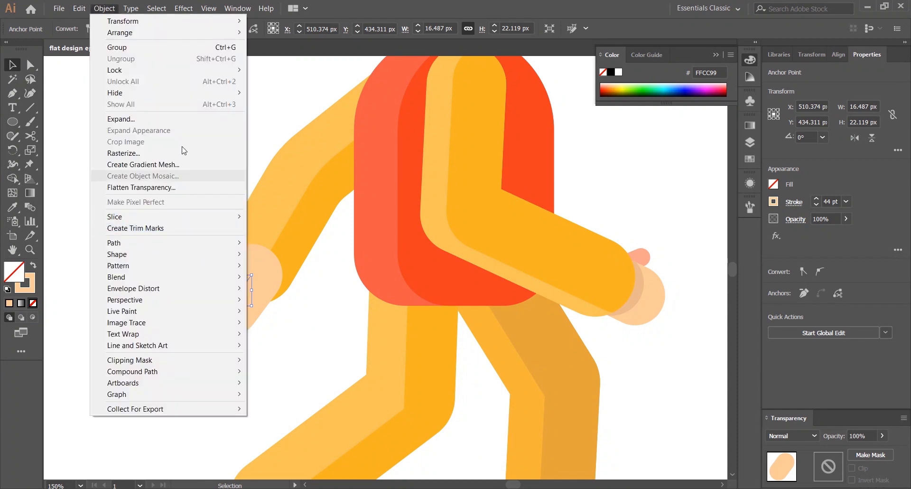
left_click(212, 119)
key("Return")
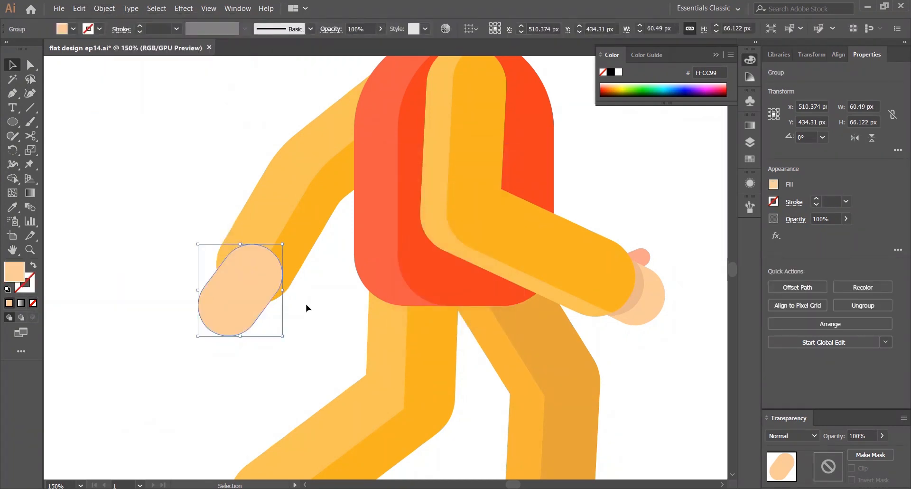
double_click(8, 275)
type("F9CFAA")
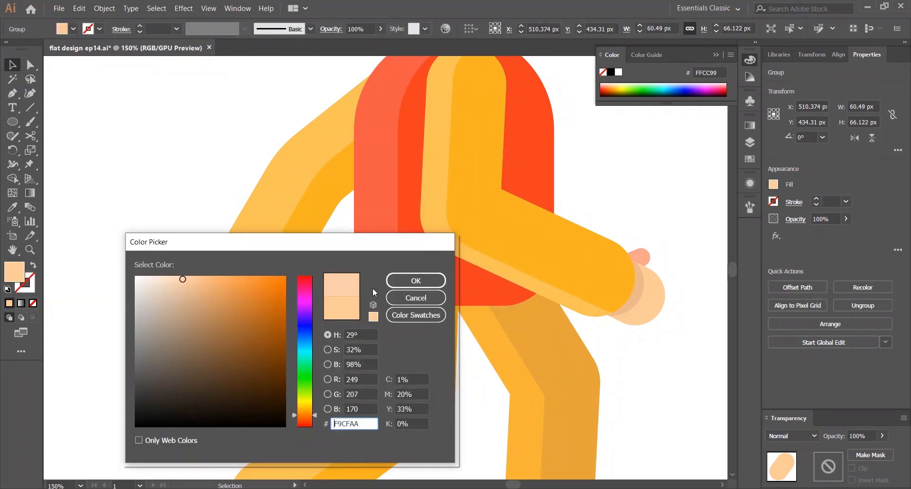
key("Return")
scroll(300, 330, "down", 3)
scroll(319, 305, "up", 3)
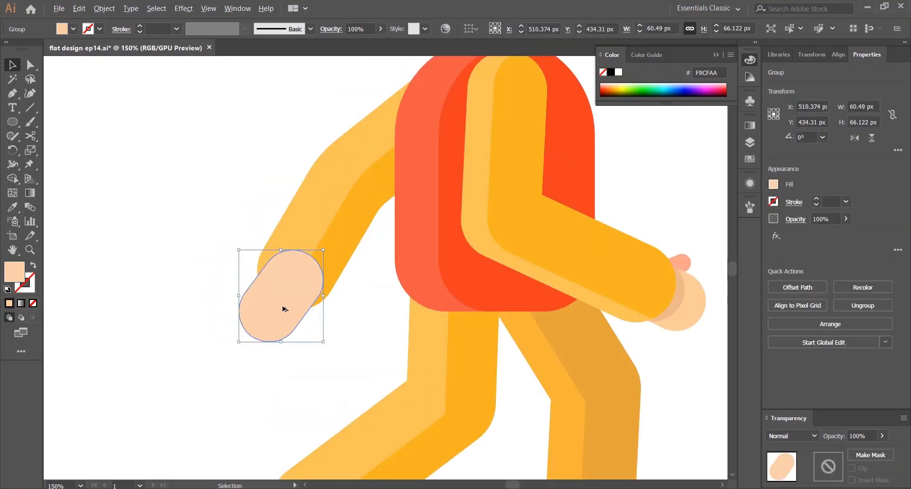
Duplicate and offset the back hand, then split the overlap with Shape Builder
left_click_drag(294, 314, 308, 321)
left_click(259, 311, "shift")
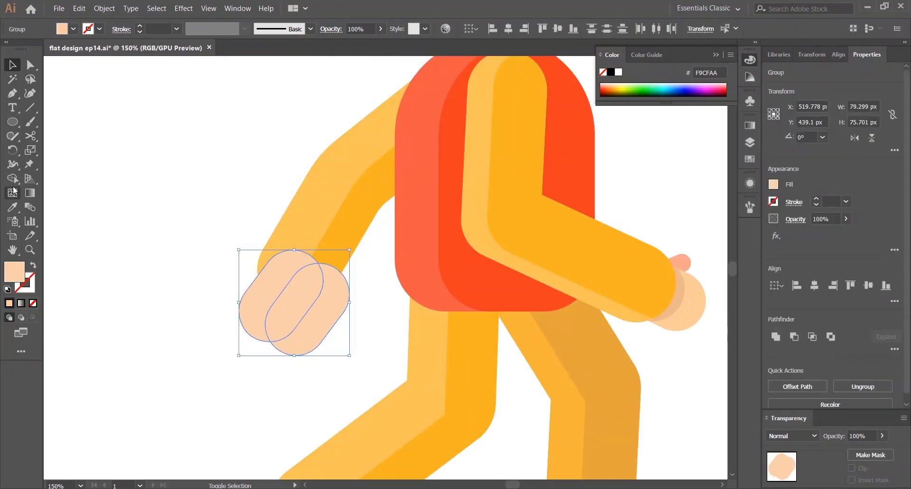
key("shift+m")
left_click(331, 324, "alt")
key("v")
left_click(331, 325)
left_click(288, 319)
Sample the front hand's shadow colour onto the back hand's overlapping part
key("i")
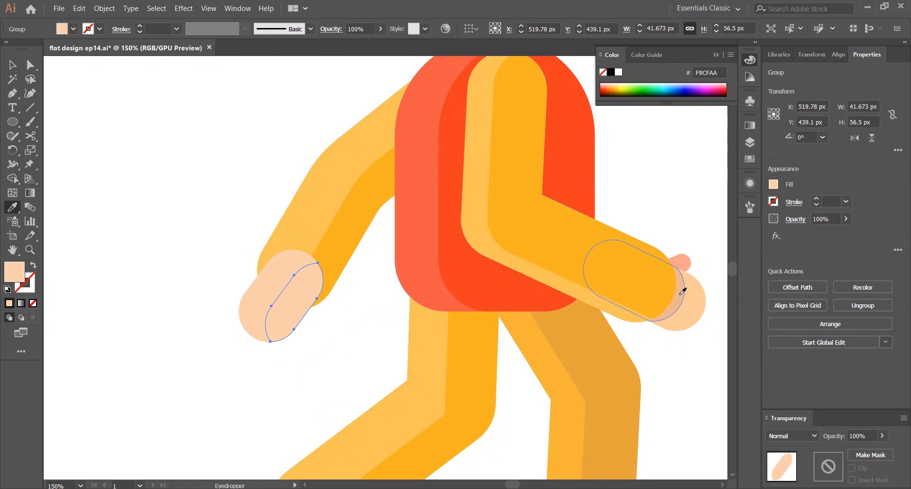
left_click(686, 292)
key("v")
left_click(396, 347)
scroll(395, 347, "down", 2)
left_click_drag(351, 212, 262, 152)
scroll(323, 323, "up", 3)
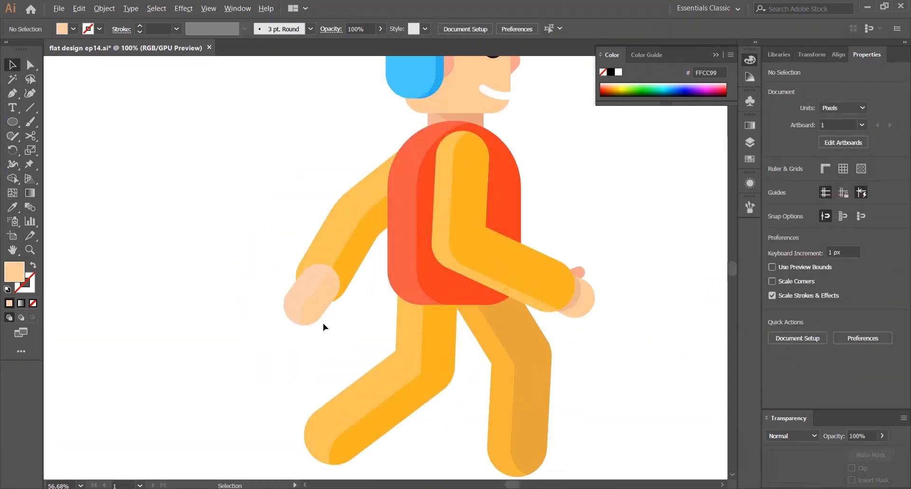
Change the back hand's fill to a lighter skin tone, FFC9A1
left_click(202, 282)
double_click(14, 272)
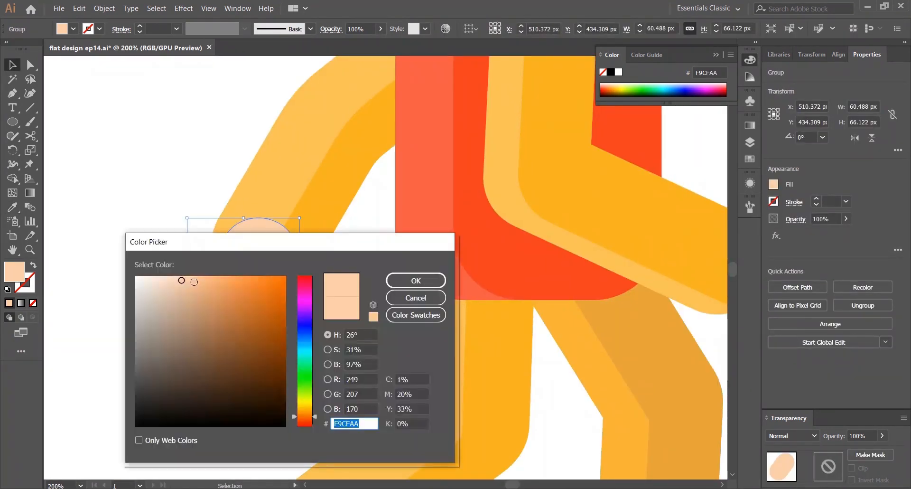
left_click(186, 273)
key("Return")
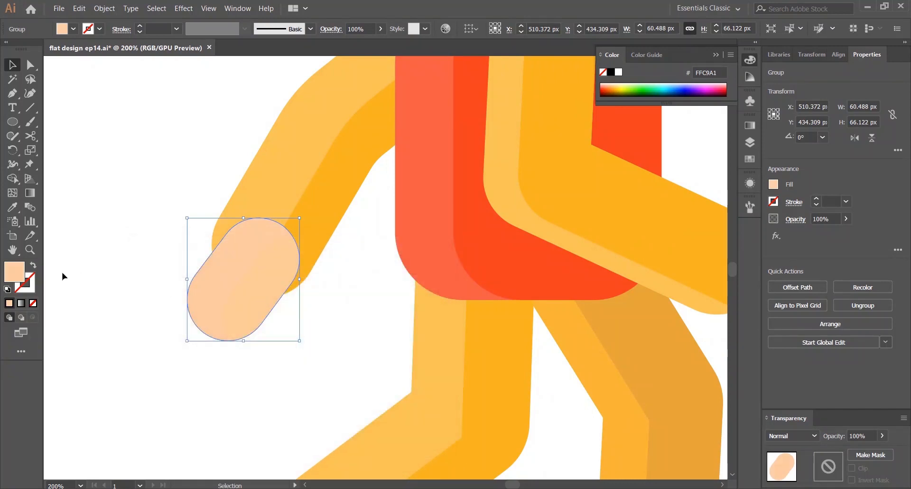
Try filling the back hand's lighter part with FFE7D7, then undo it
double_click(15, 271)
type("FFE7D7")
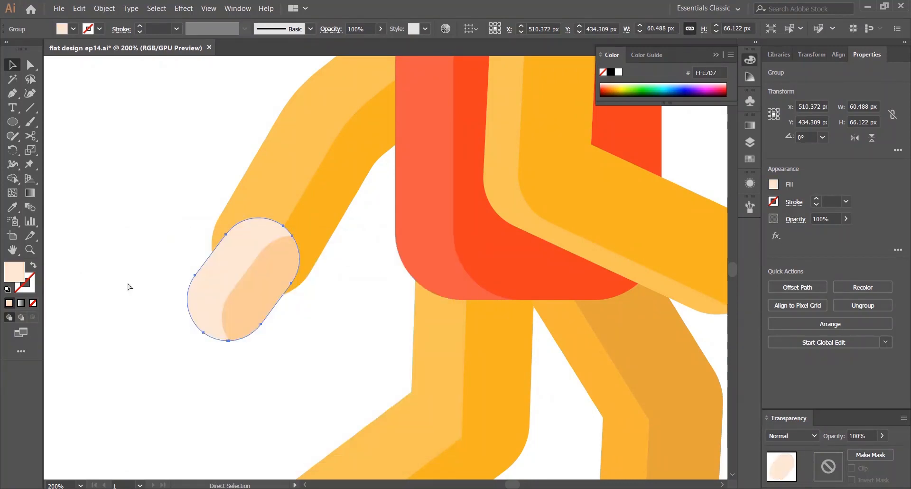
key("ctrl+z")
Recolour the back hand's lighter part to a pale skin tone, FFDCC5
double_click(15, 272)
left_click(182, 278)
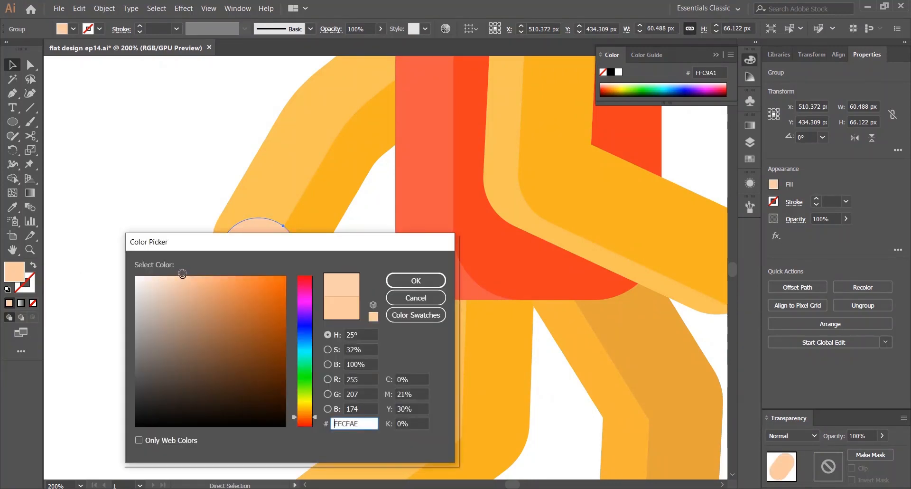
left_click_drag(182, 274, 174, 271)
left_click(389, 285)
left_click(335, 311)
key("ctrl+0")
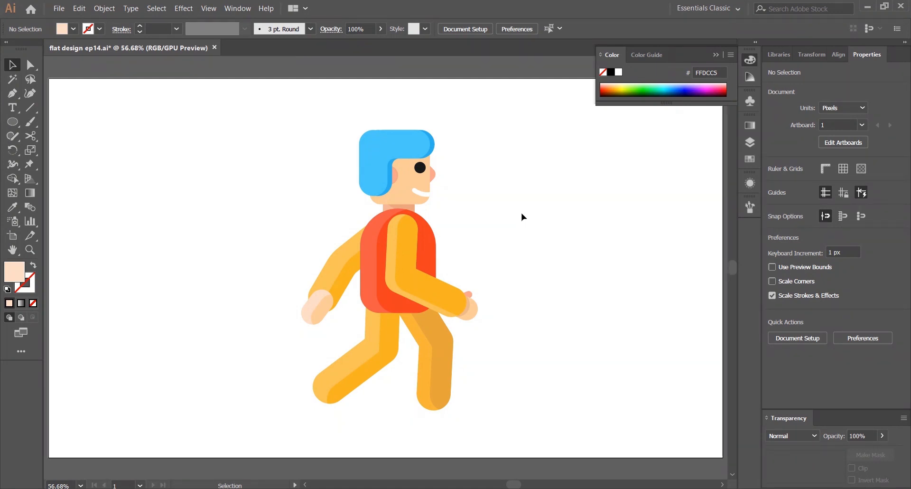
Copy a finger from the front hand onto the back hand
scroll(316, 301, "up", 3)
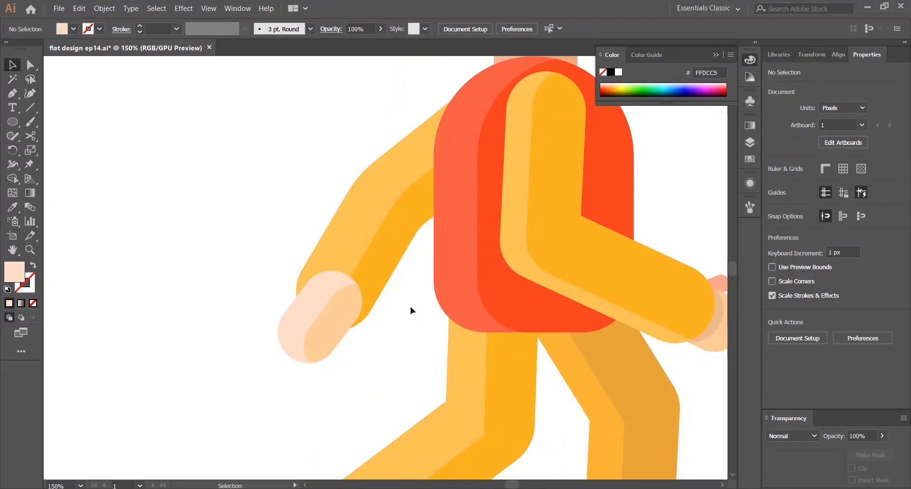
left_click_drag(495, 293, 405, 267)
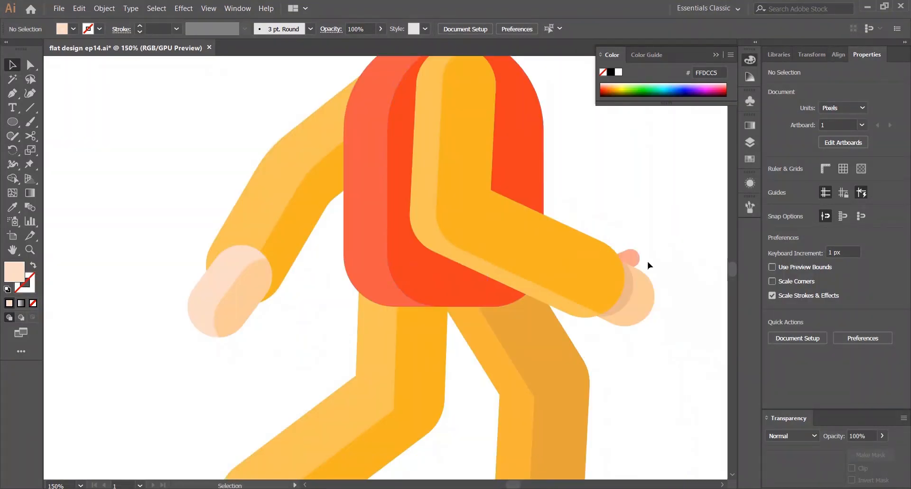
left_click(631, 259)
left_click_drag(631, 258, 274, 290)
right_click(292, 270)
left_click(427, 381)
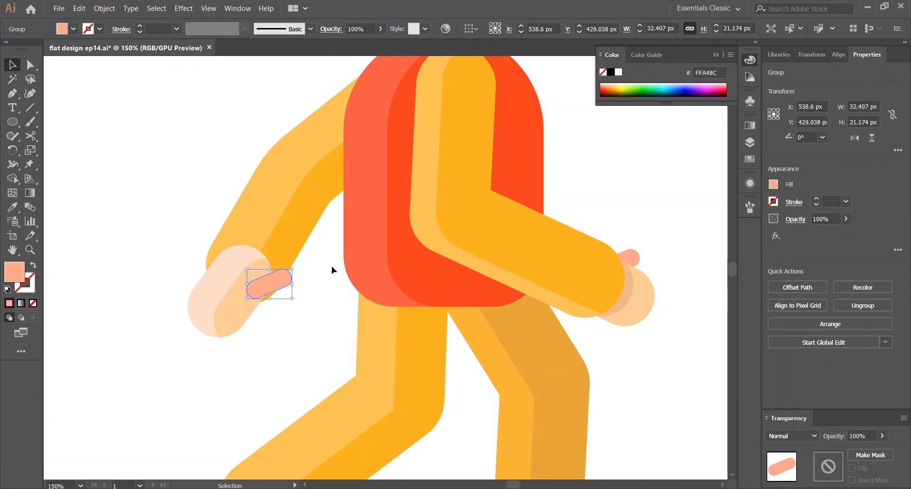
Rotate the copied finger on the back hand so it points down along the hand
left_click(331, 266)
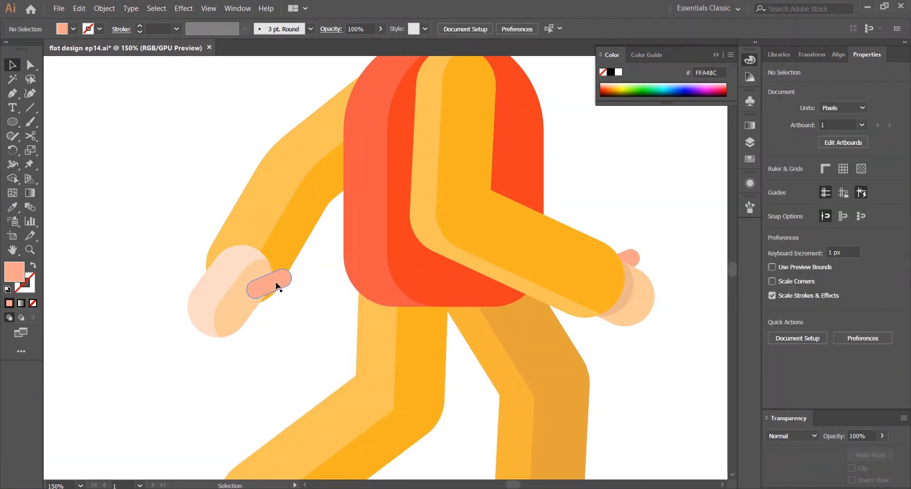
left_click(279, 285)
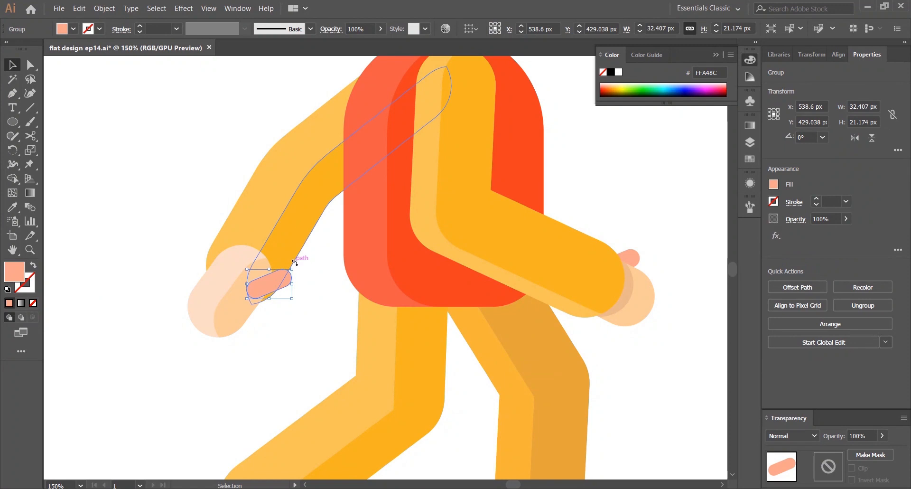
left_click_drag(294, 262, 264, 301)
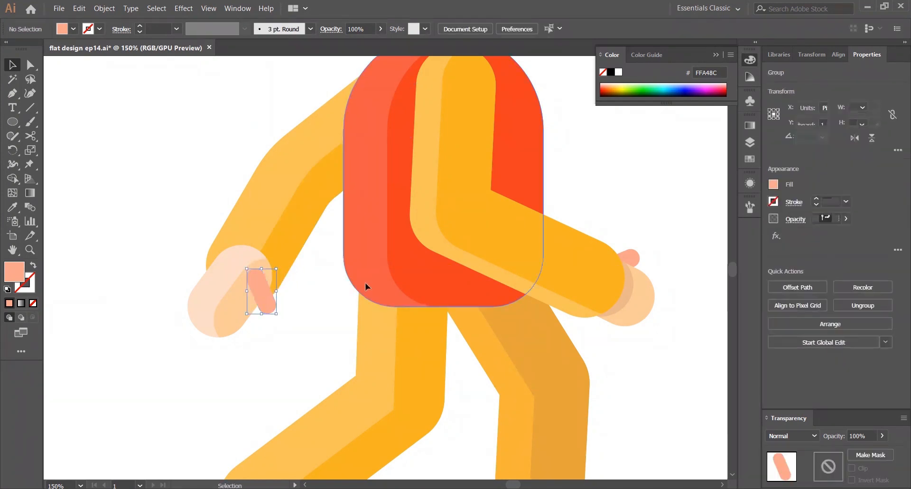
Rearrange the back hand's stacking order so its finger sits behind the hand
scroll(309, 280, "up", 2)
left_click(138, 292)
right_click(140, 293)
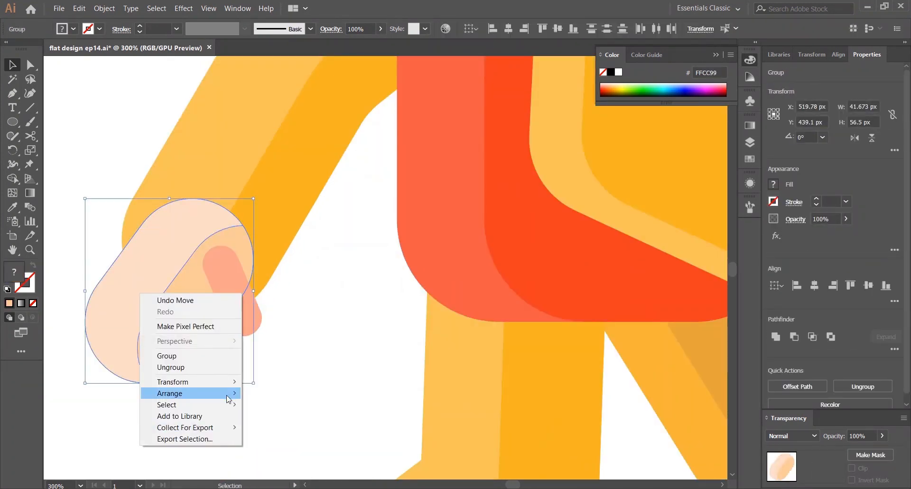
mouse_move(227, 396)
left_click(280, 394)
left_click(332, 329)
Nudge the back hand's finger slightly into place
scroll(333, 323, "down", 4)
key("ctrl+0")
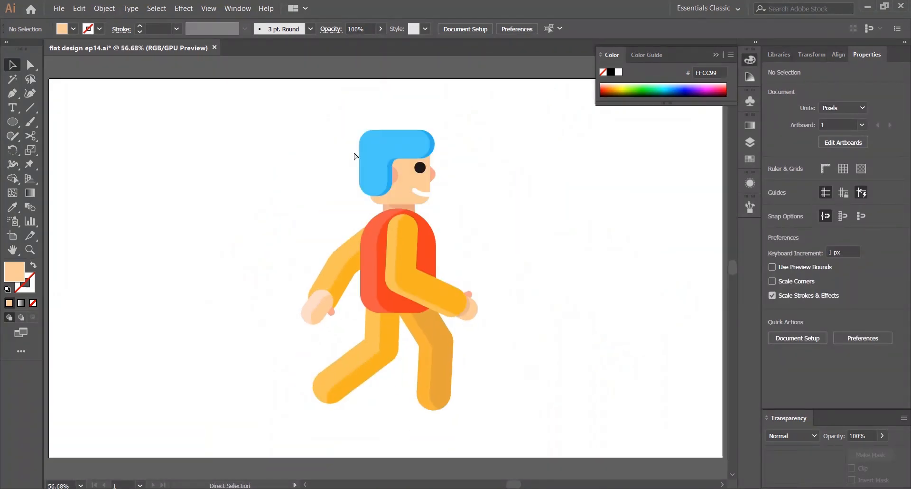
scroll(326, 307, "up", 3)
left_click_drag(339, 321, 338, 318)
left_click(342, 329)
left_click(370, 316)
scroll(400, 298, "down", 4)
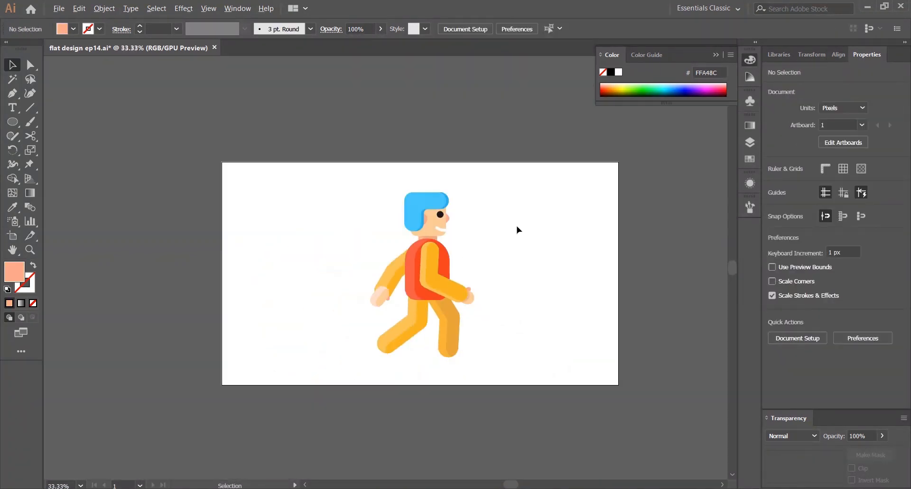
Inspect the whole character at different zoom levels
key("ctrl+0")
scroll(327, 303, "up", 3)
left_click_drag(359, 290, 358, 292)
scroll(608, 149, "down", 3)
key("ctrl+0")
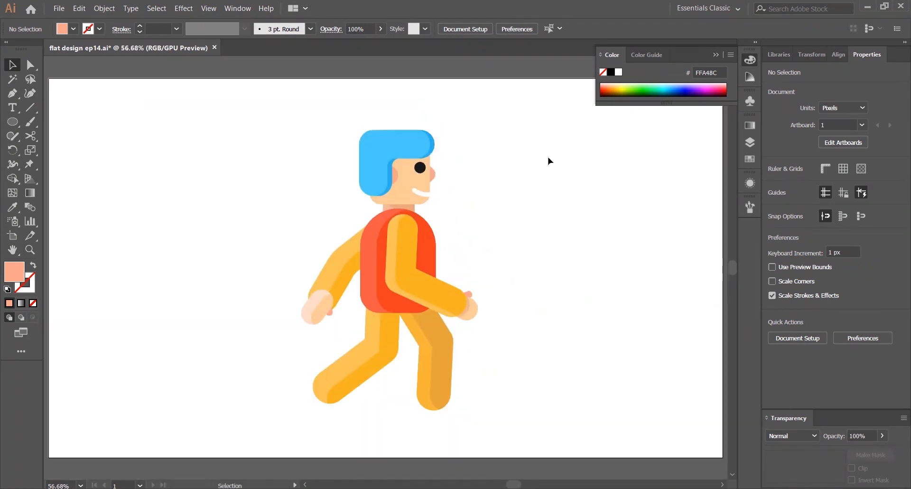
left_click_drag(507, 378, 492, 358)
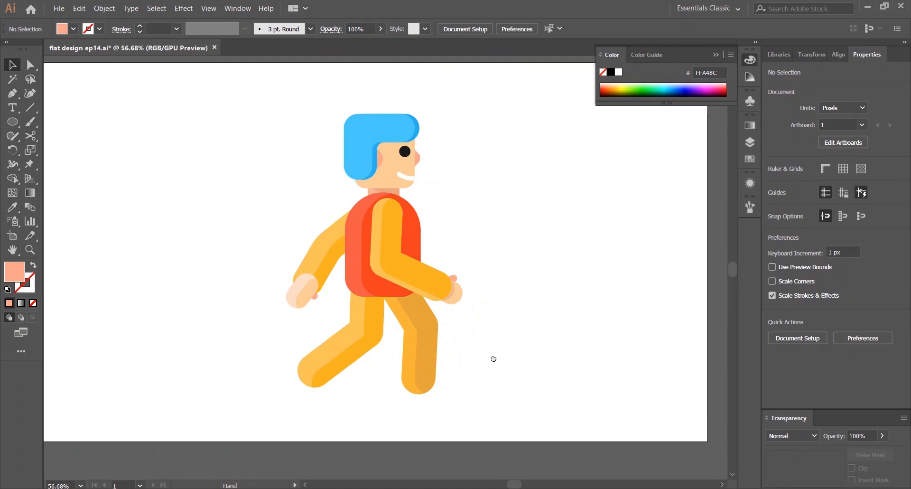
key("ctrl+0")
Explore the Color Guide harmony rules using the vest's red as base colour
left_click(647, 55)
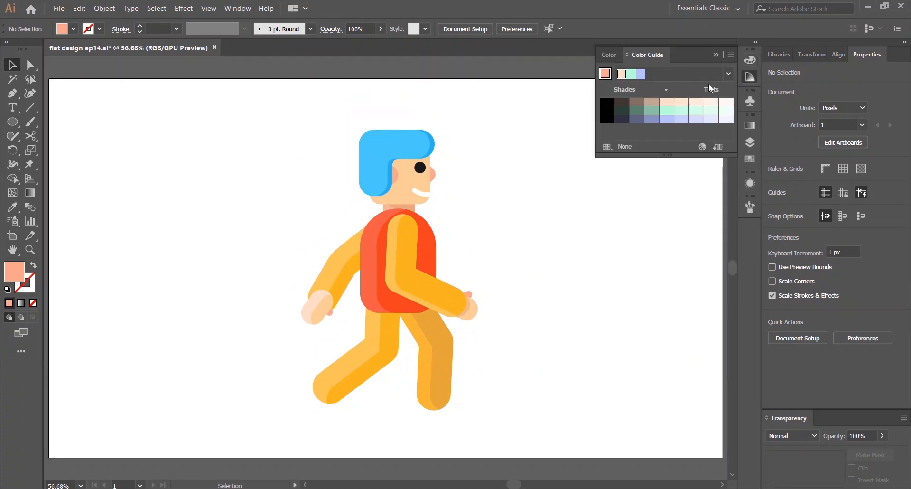
left_click(390, 264)
left_click(546, 200)
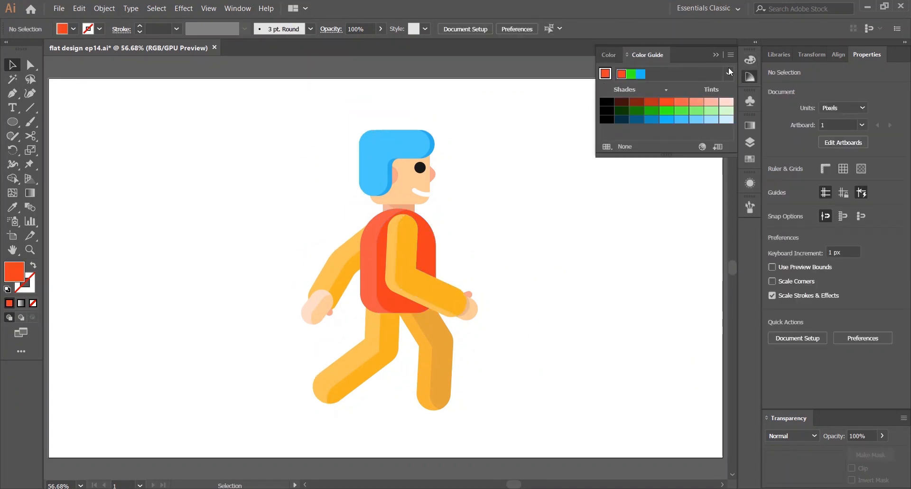
left_click(729, 73)
scroll(654, 121, "up", 2)
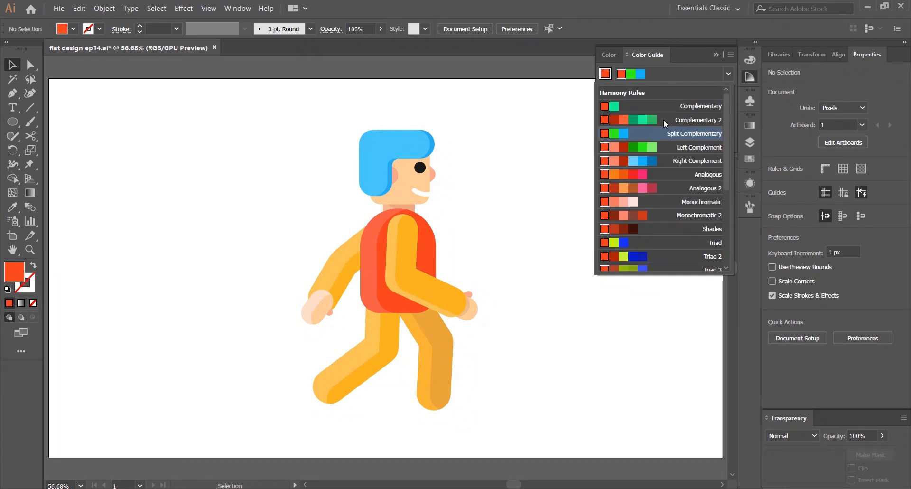
left_click(664, 120)
left_click(633, 125)
key("ctrl+0")
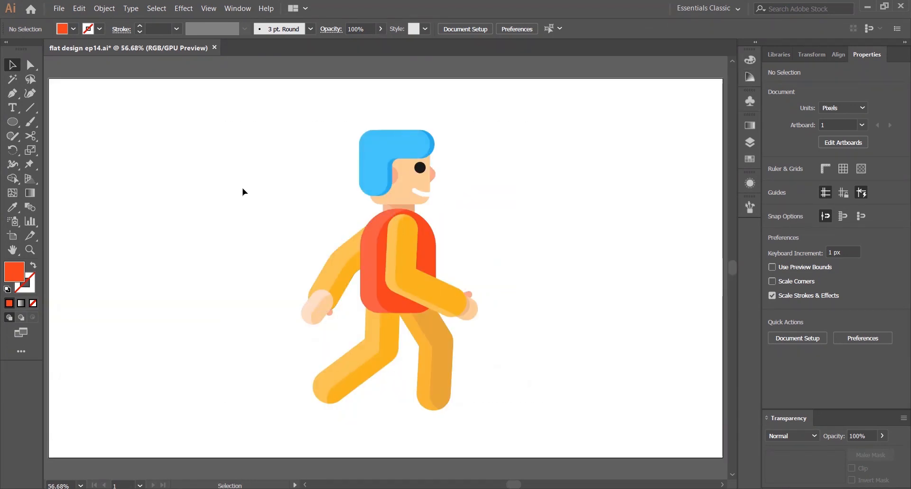
Move the nose up and split it with Shape Builder where it overlaps the face
scroll(475, 197, "up", 6)
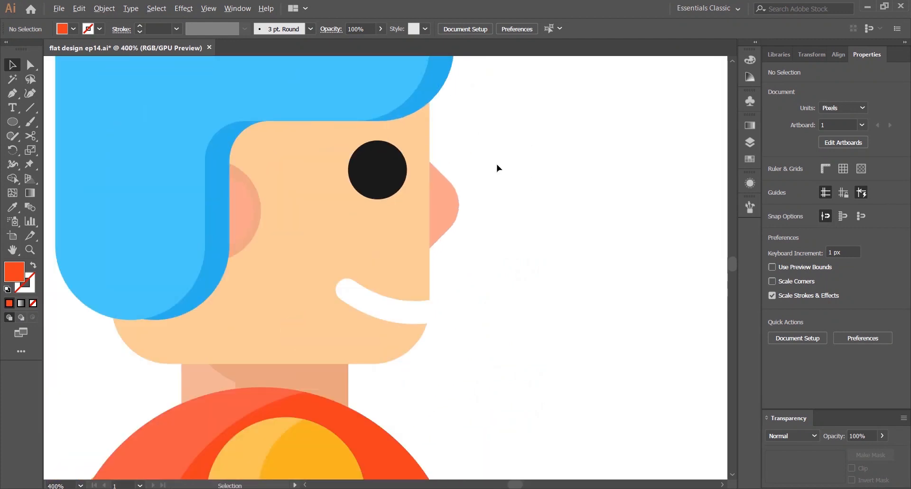
scroll(497, 164, "down", 2)
left_click_drag(500, 157, 427, 183)
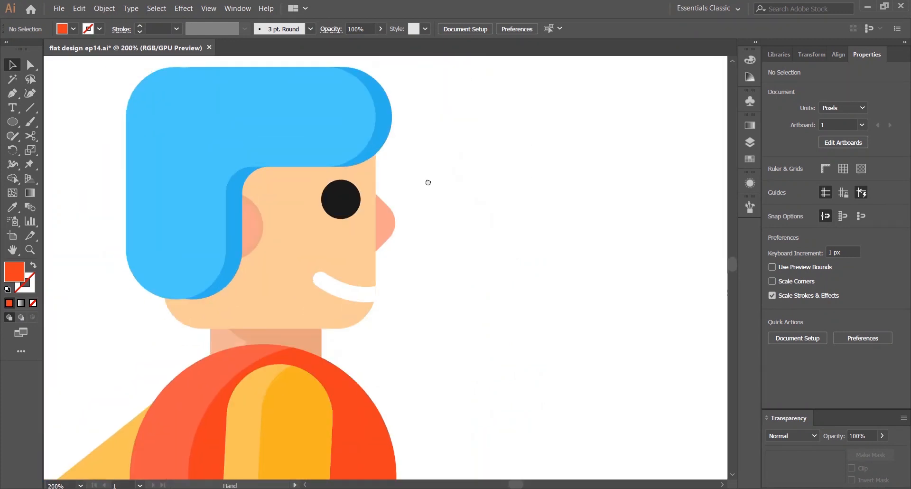
left_click(392, 226)
left_click_drag(391, 226, 380, 202)
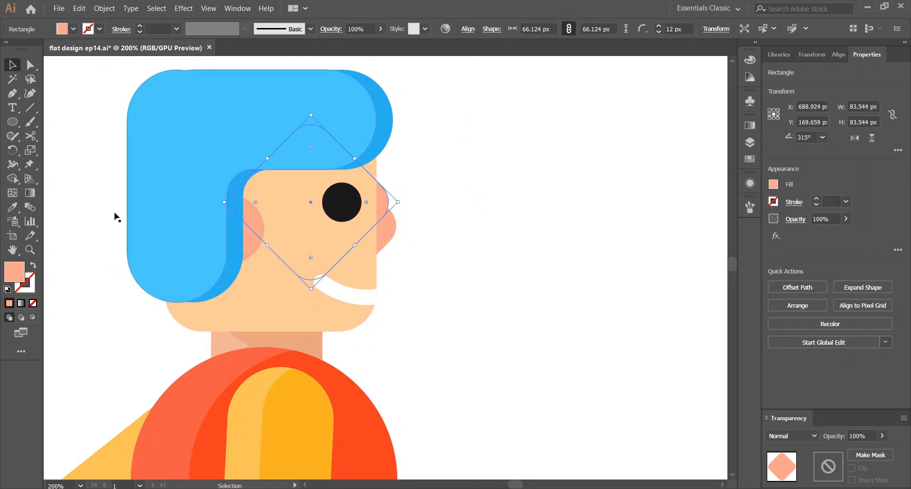
left_click(387, 230, "shift")
key("shift+m")
left_click(384, 198, "alt")
key("v")
left_click(394, 197)
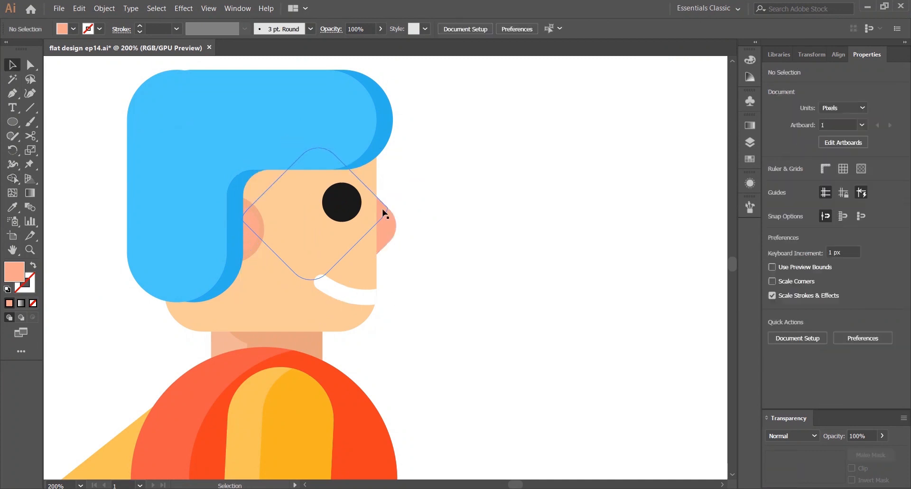
Recolour the nose's upper section to a darker pink, F78972, and save the file
left_click(383, 211)
double_click(16, 272)
left_click(216, 280)
left_click(414, 280)
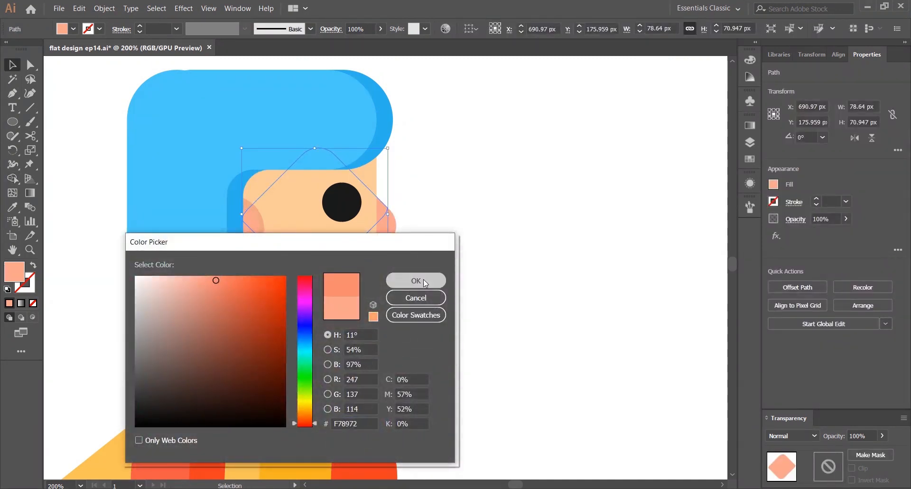
left_click(480, 165)
key("ctrl+0")
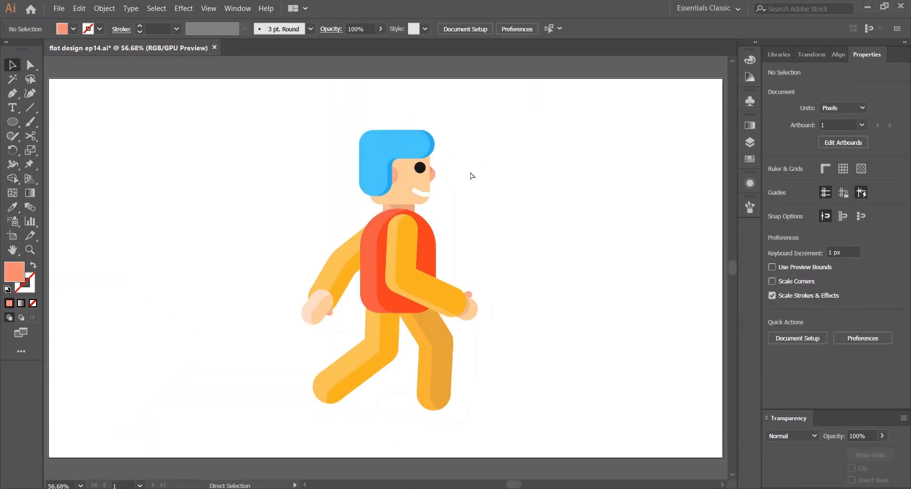
key("ctrl+s")
Zoom in and inspect the hair, face and cheek area
scroll(443, 140, "up", 3)
left_click(376, 153)
left_click(451, 112)
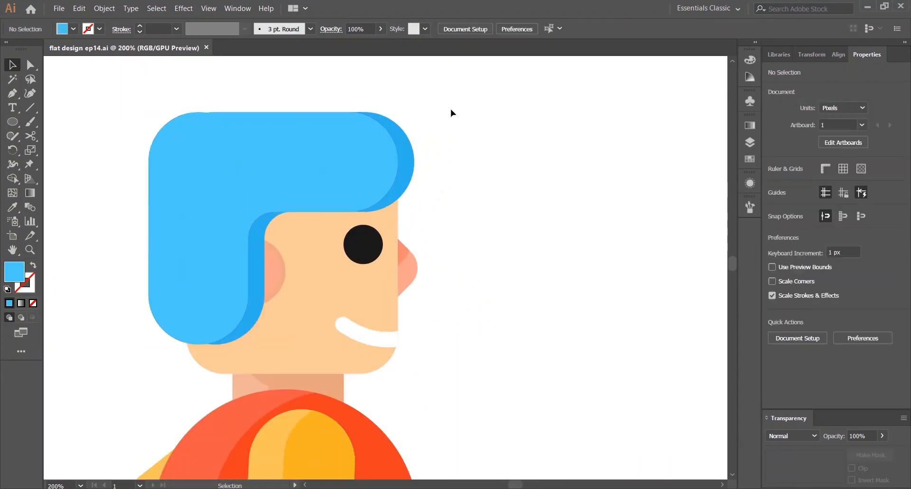
left_click(396, 194)
left_click(468, 163)
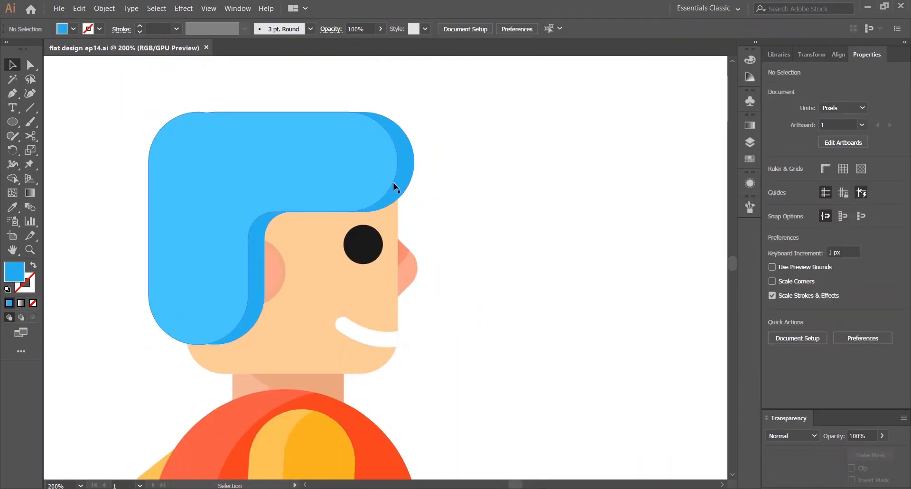
key("m")
key("v")
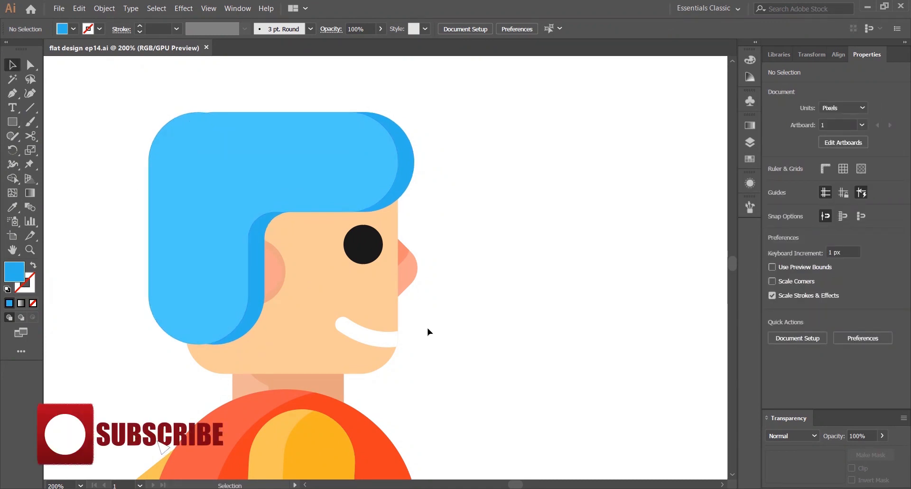
scroll(427, 327, "down", 2)
left_click_drag(439, 352, 437, 241)
scroll(438, 241, "down", 1)
scroll(438, 241, "up", 2)
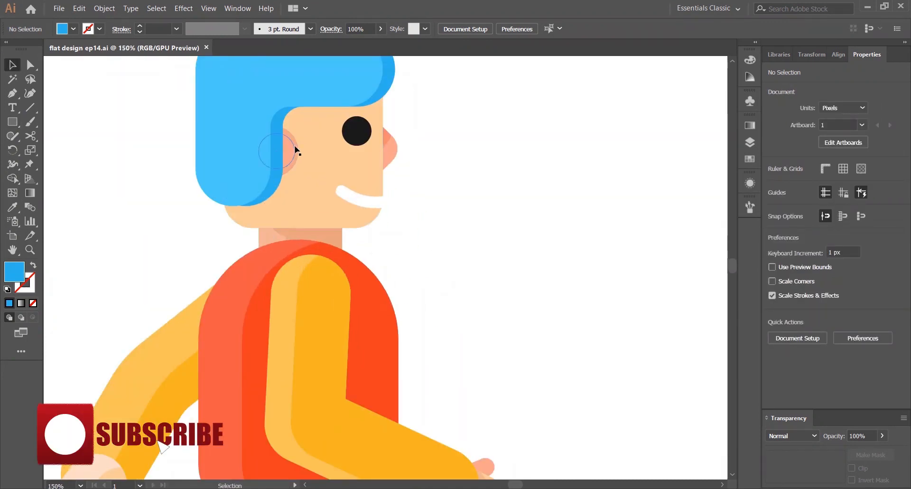
scroll(295, 146, "up", 3)
left_click(272, 164)
left_click(600, 116)
scroll(500, 177, "down", 2)
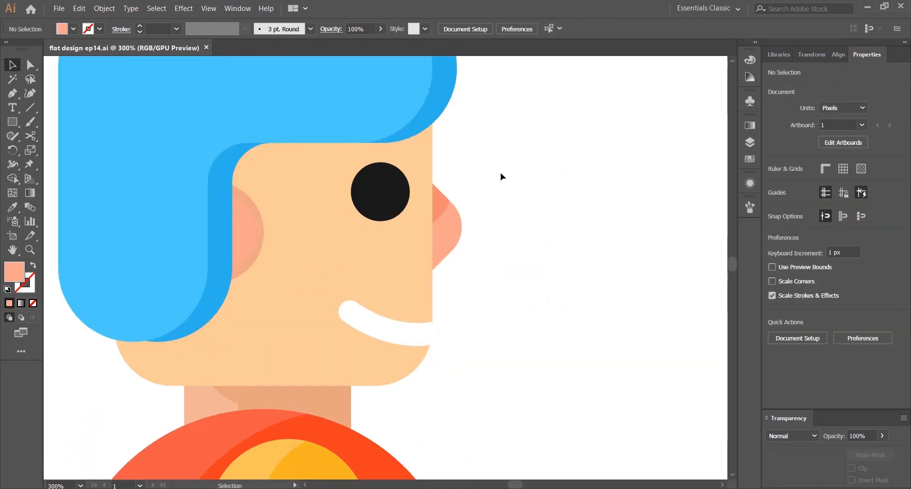
scroll(475, 189, "down", 1)
scroll(384, 167, "up", 2)
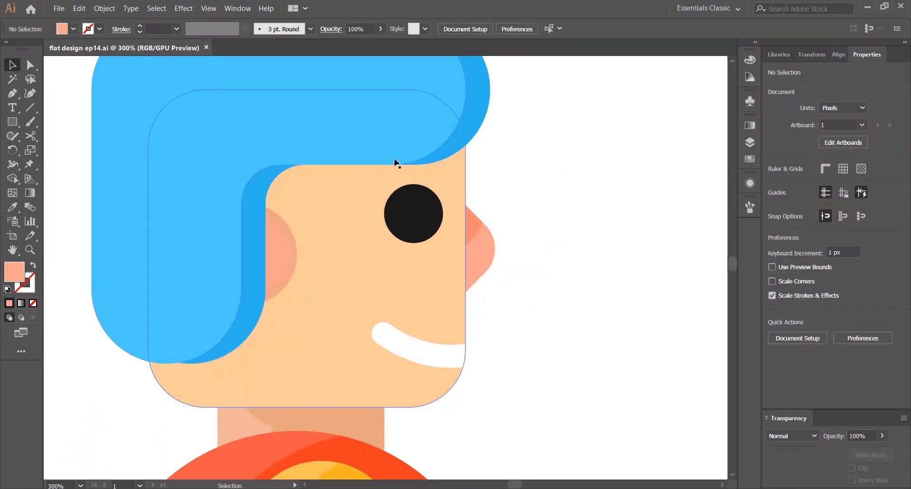
Delete the extra hair-shaped outline overlapping the face
left_click(457, 148)
left_click_drag(457, 147, 456, 162)
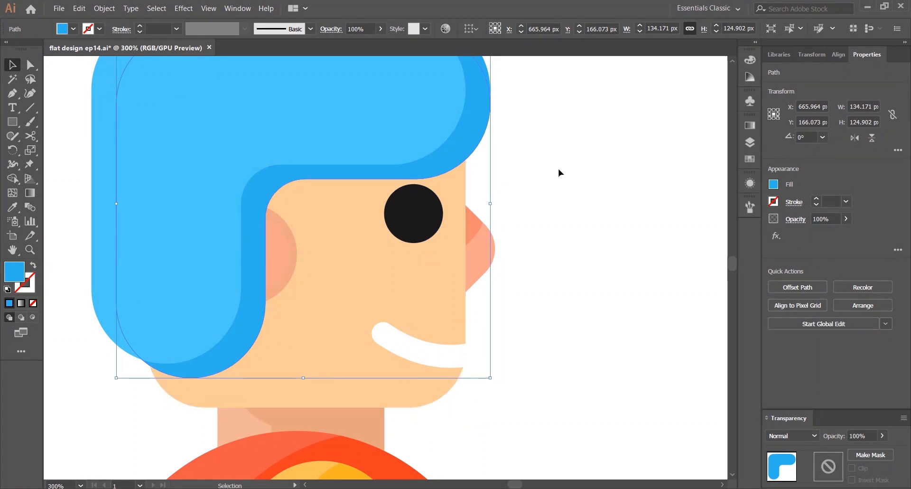
scroll(531, 101, "up", 2)
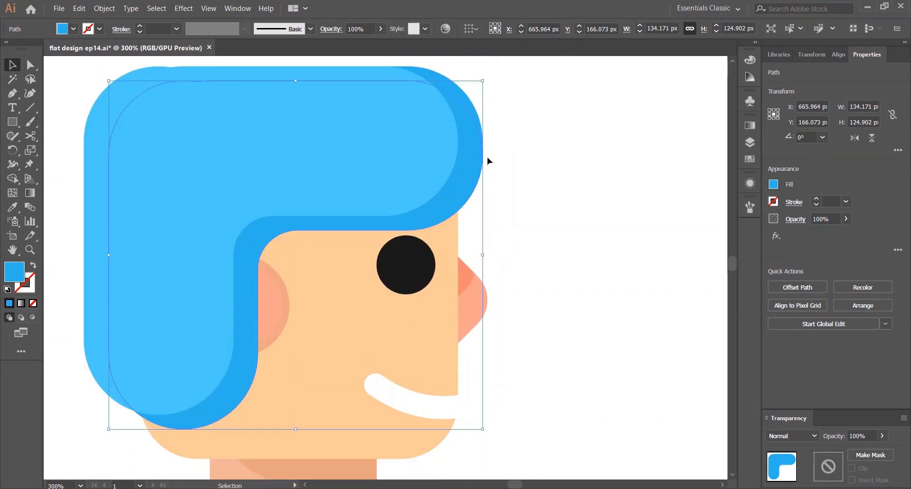
key("Delete")
Paste a copy of the hair in place and nudge it down slightly
left_click(474, 140)
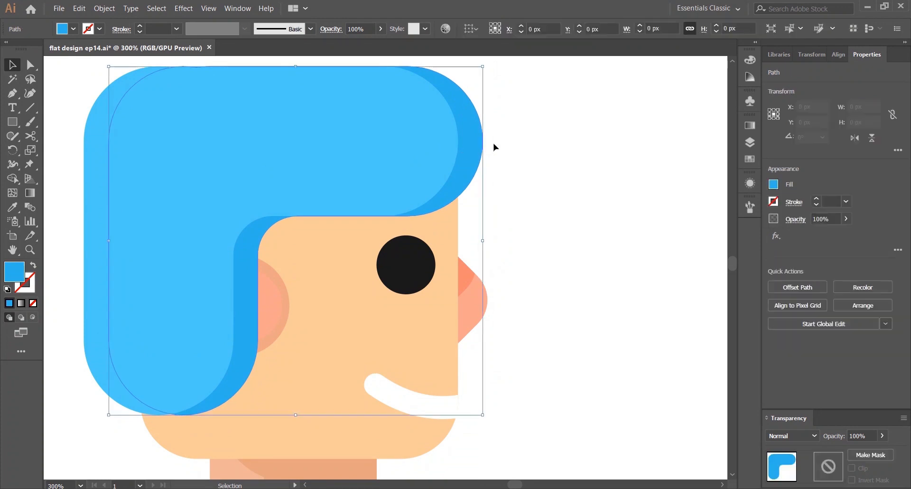
key("ctrl+c")
key("ctrl+f")
key("Down")
key("Down")
key("Down")
key("Down")
key("Down")
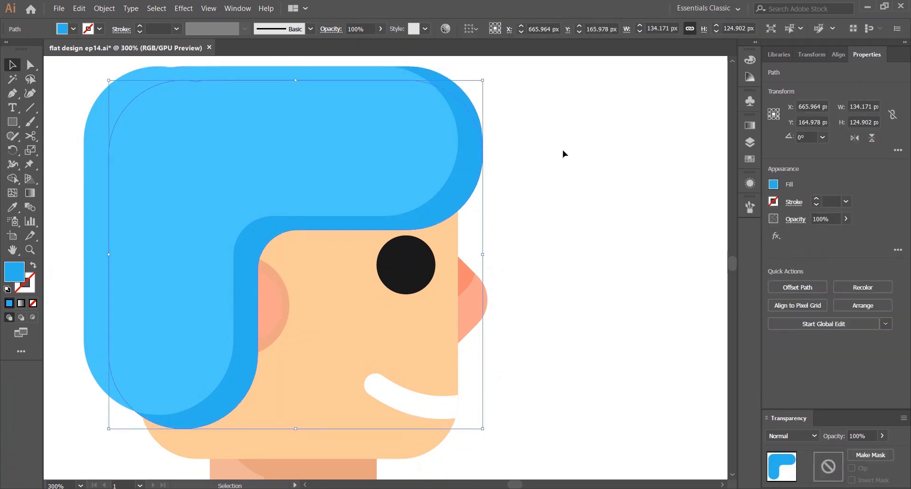
Colour the hair copy with the nose's pink and nudge it right and up
key("i")
left_click(468, 276)
key("v")
left_click(517, 204)
left_click(441, 219)
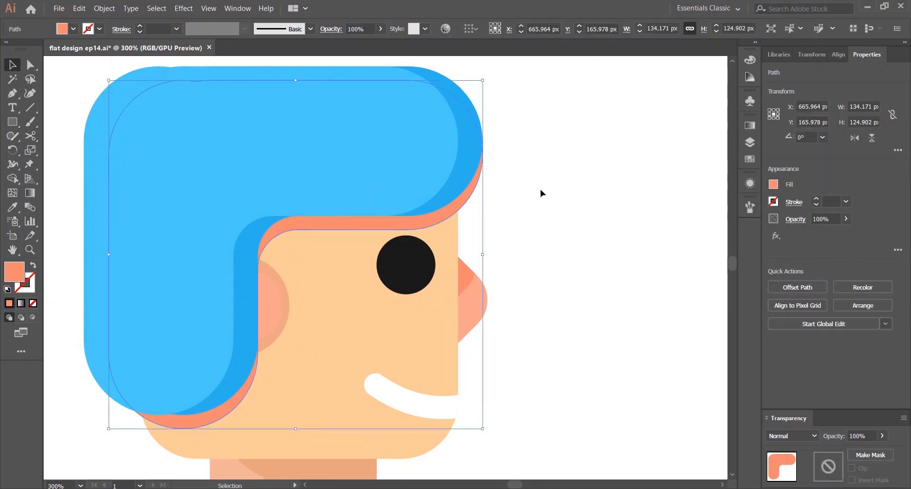
key("Right")
key("Right")
key("Right")
key("Right")
key("Right")
key("Right")
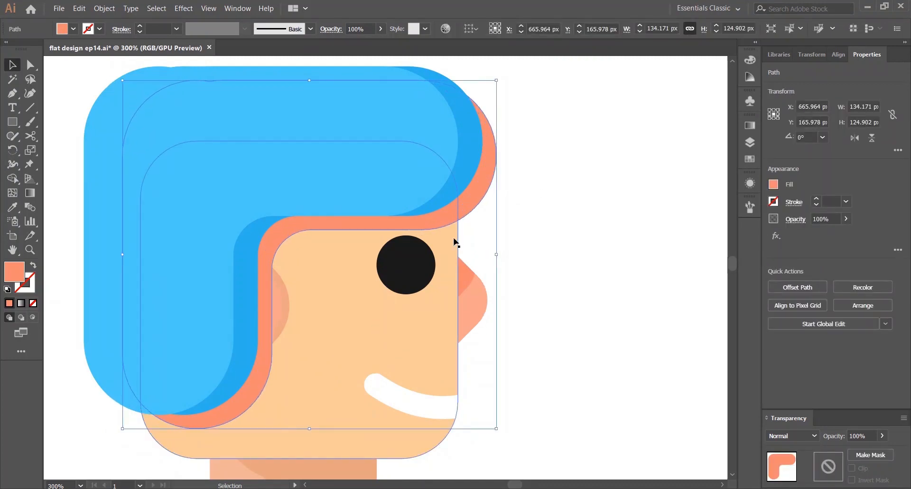
key("Up")
Trim the hair copy with Shape Builder into a shadow strip along the hairline
left_click(449, 250, "shift")
key("shift+m")
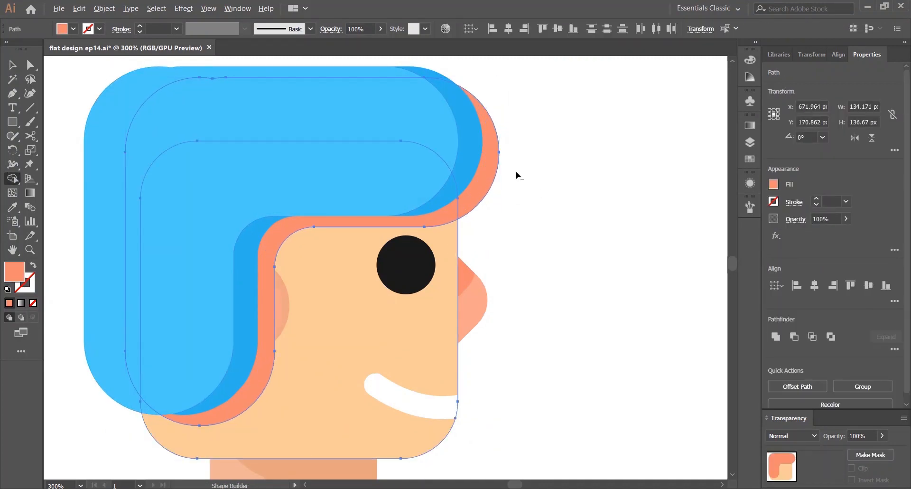
left_click(487, 179, "alt")
key("v")
left_click(498, 194)
left_click(420, 227)
scroll(538, 223, "down", 1)
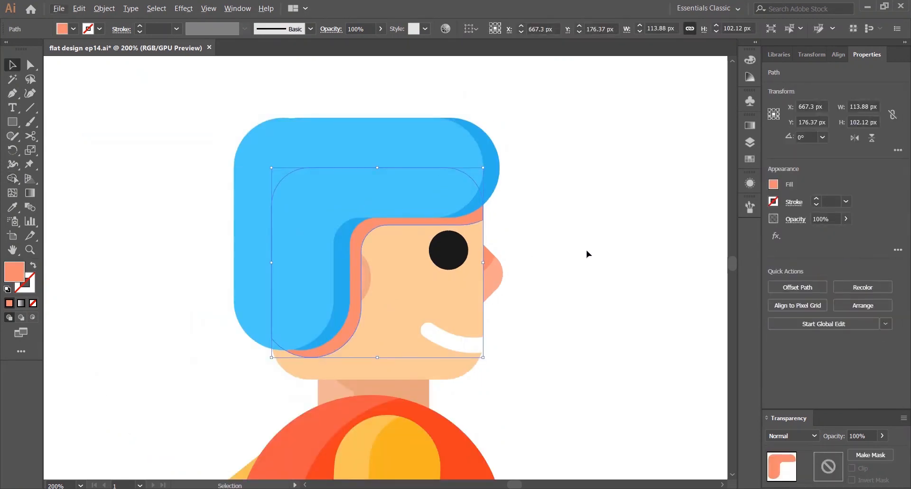
left_click_drag(616, 209, 514, 198)
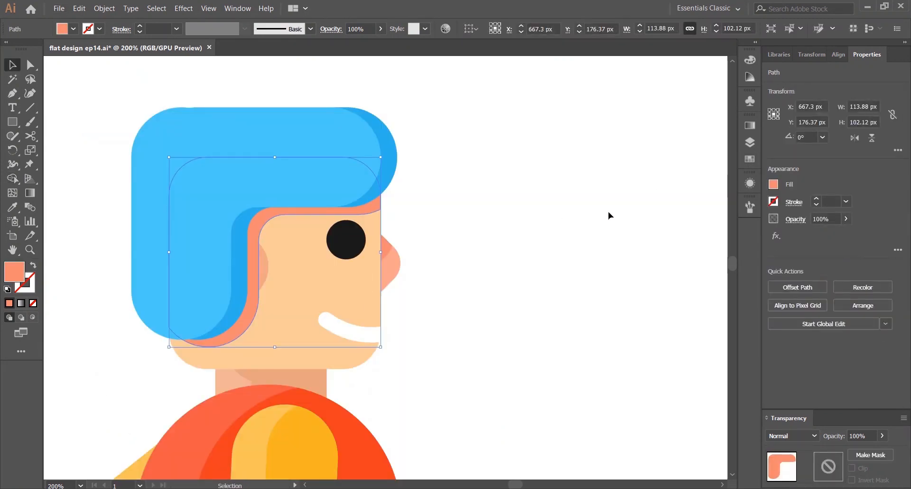
Fill the hairline shadow with the face's skin tone, then darken it in the Color Picker
key("i")
left_click(319, 281)
key("v")
double_click(14, 272)
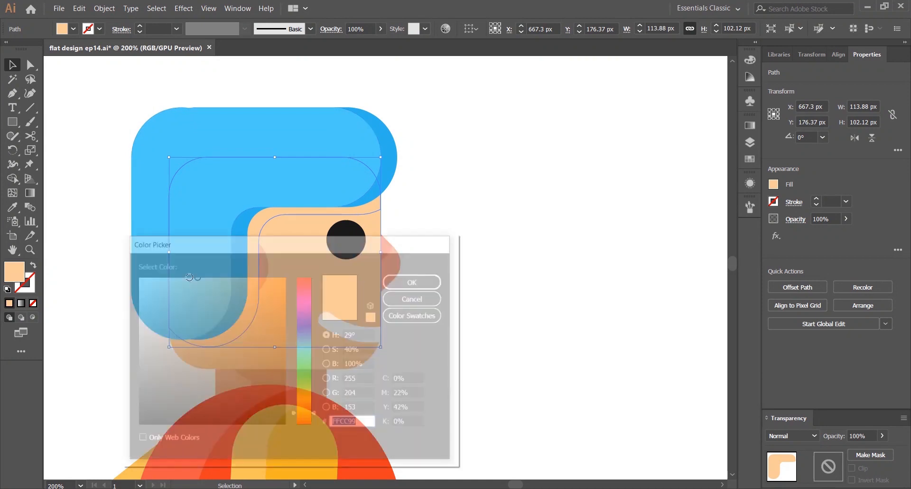
left_click_drag(195, 285, 210, 291)
left_click(415, 280)
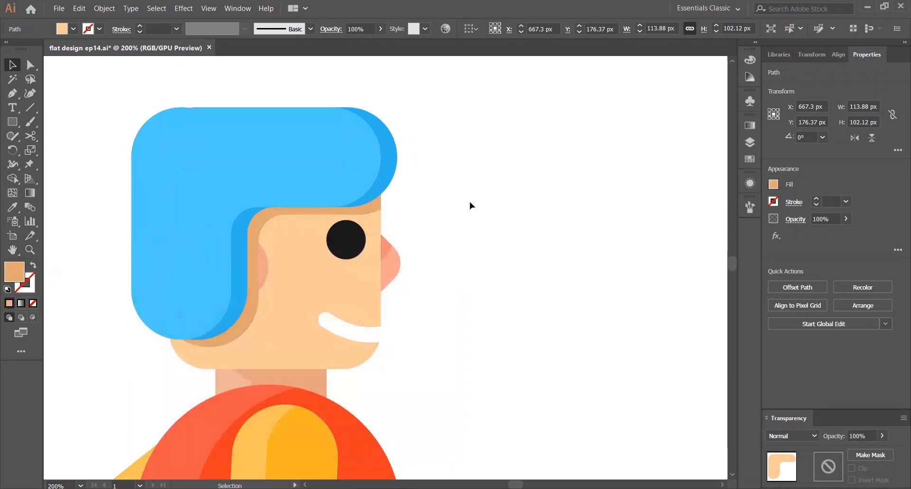
Add a pink cheek circle about 26 px wide on the face just in front of the hairline shadow
left_click(469, 202)
left_click(263, 264)
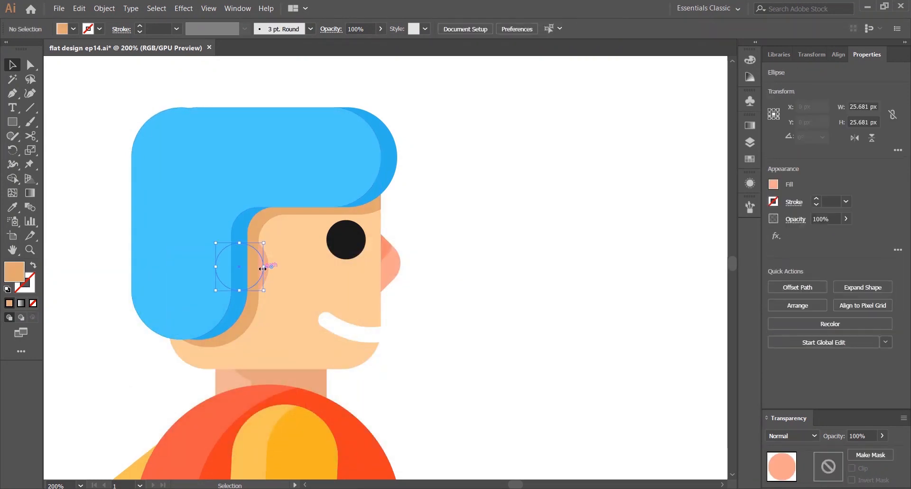
scroll(265, 261, "up", 2)
left_click(564, 173)
key("ctrl+0")
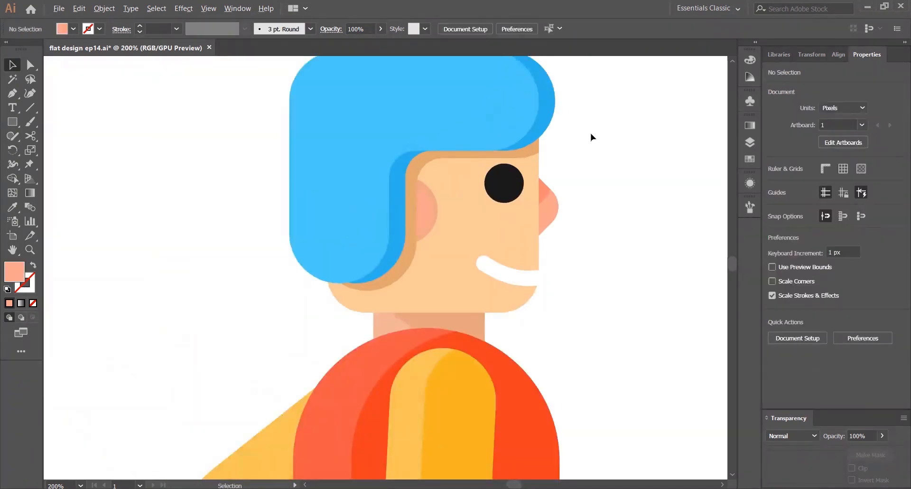
Zoom out to fit the artboard and review the whole walking character
scroll(415, 182, "up", 3)
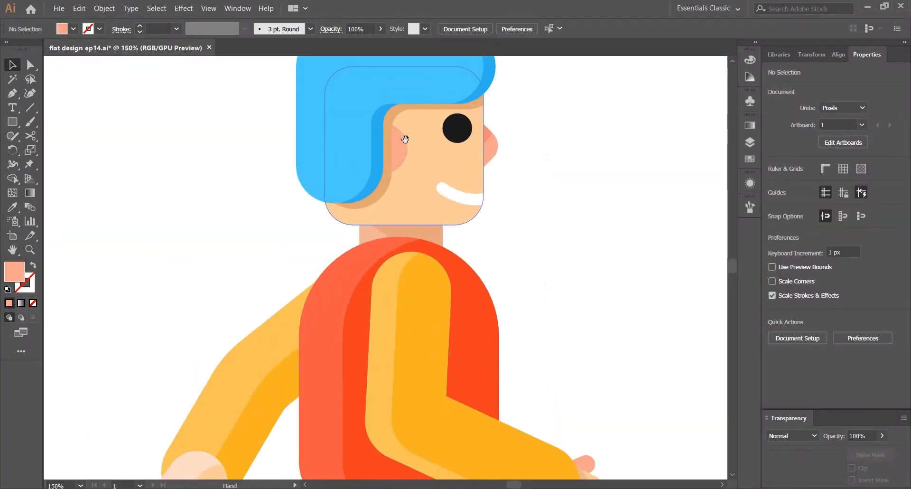
left_click(398, 150)
left_click(537, 93)
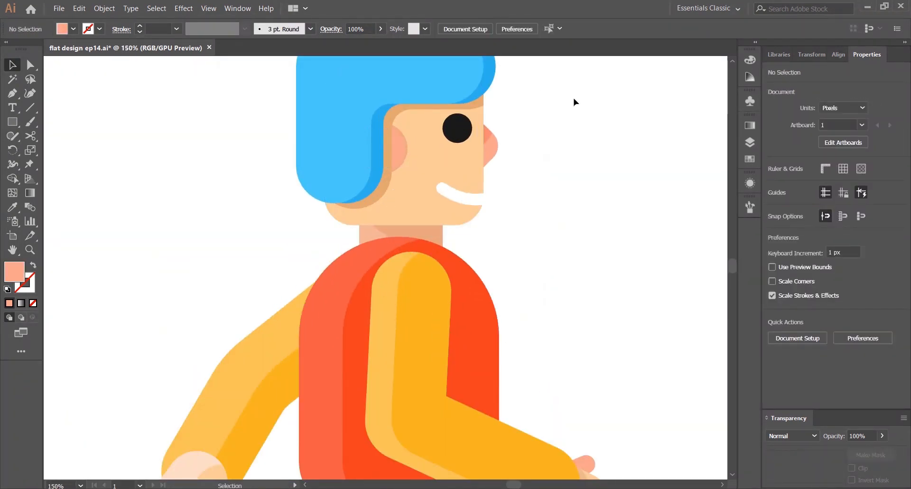
key("ctrl+0")
scroll(428, 196, "up", 4)
key("ctrl+0")
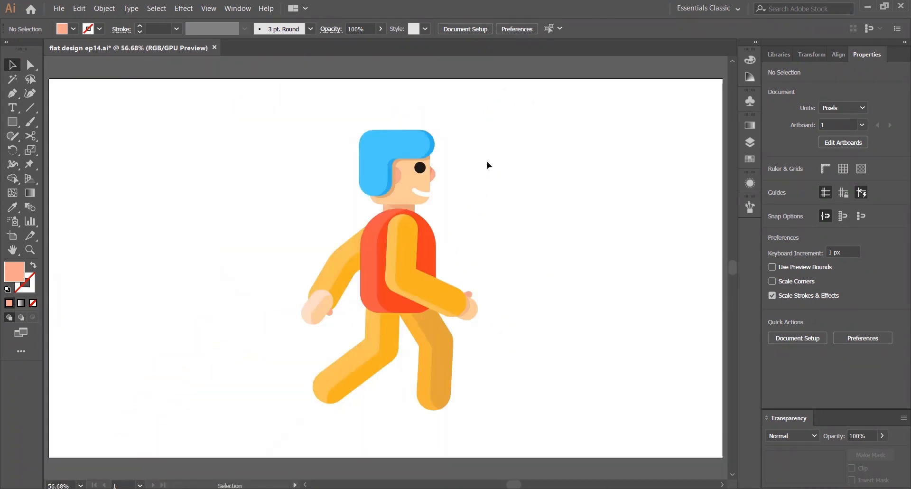
scroll(487, 165, "up", 4)
left_click(424, 166)
key("ctrl+0")
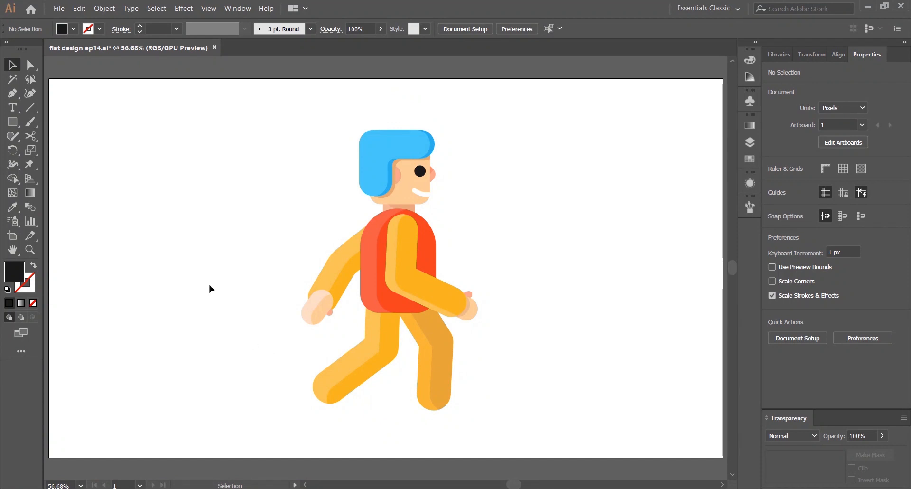
Add a hair highlight by scaling a copy of the hair down into its upper-left corner and giving it a lighter blue tint
scroll(388, 130, "up", 3)
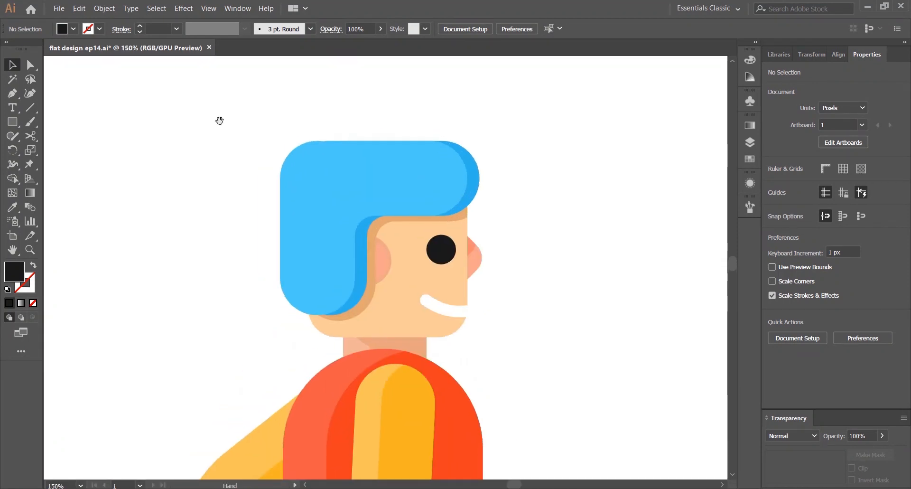
left_click(376, 182)
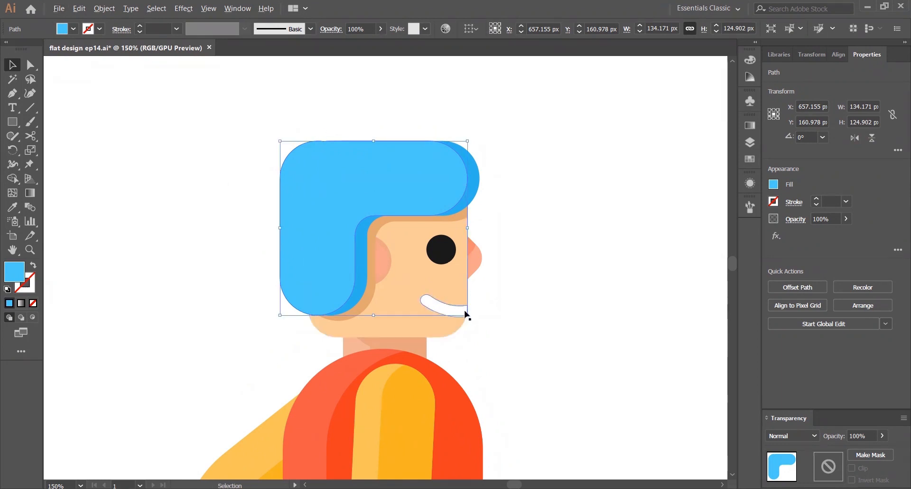
left_click_drag(467, 313, 328, 170)
left_click(749, 59)
left_click(648, 54)
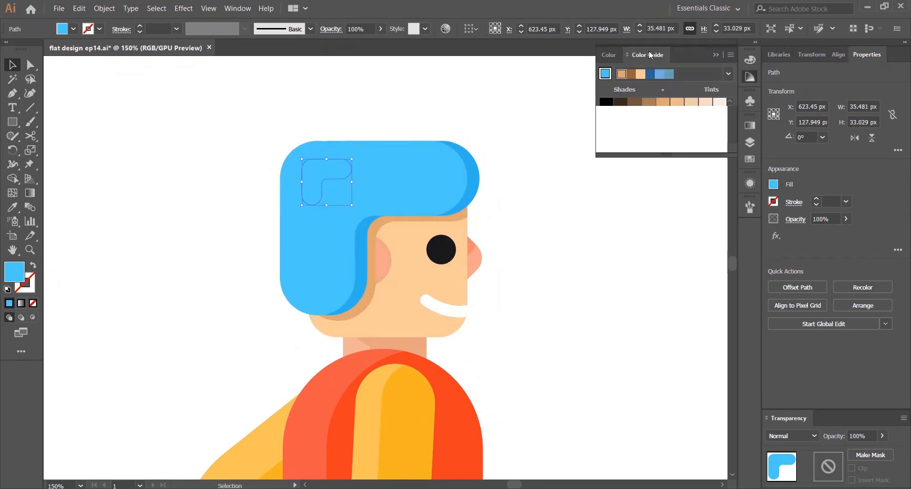
left_click(688, 103)
left_click(521, 116)
scroll(521, 116, "down", 2)
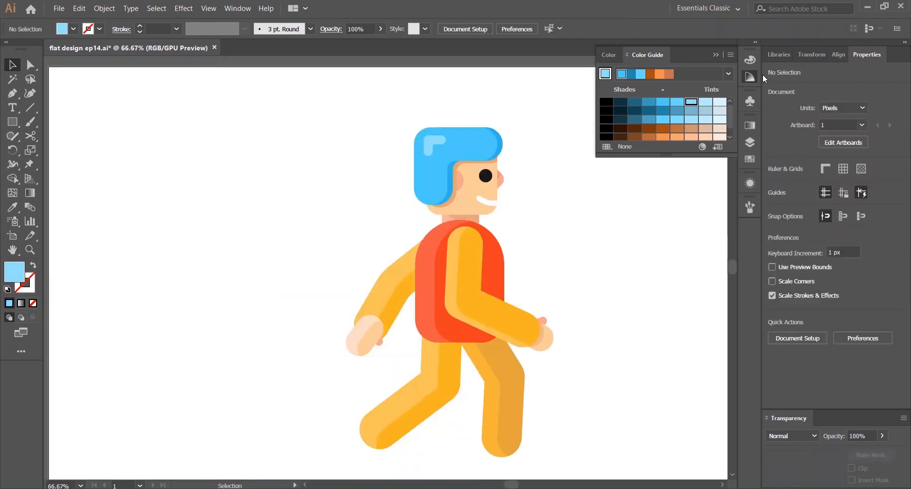
left_click(750, 76)
scroll(435, 130, "up", 3)
left_click_drag(436, 130, 411, 95)
scroll(411, 96, "down", 3)
scroll(490, 140, "up", 4)
left_click_drag(490, 140, 517, 121)
scroll(537, 121, "down", 3)
left_click_drag(604, 169, 548, 108)
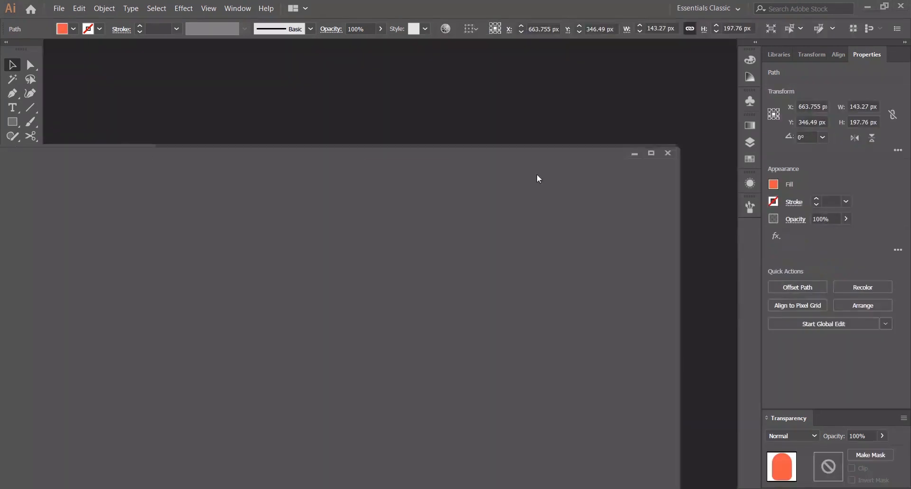
left_click_drag(537, 177, 630, 47)
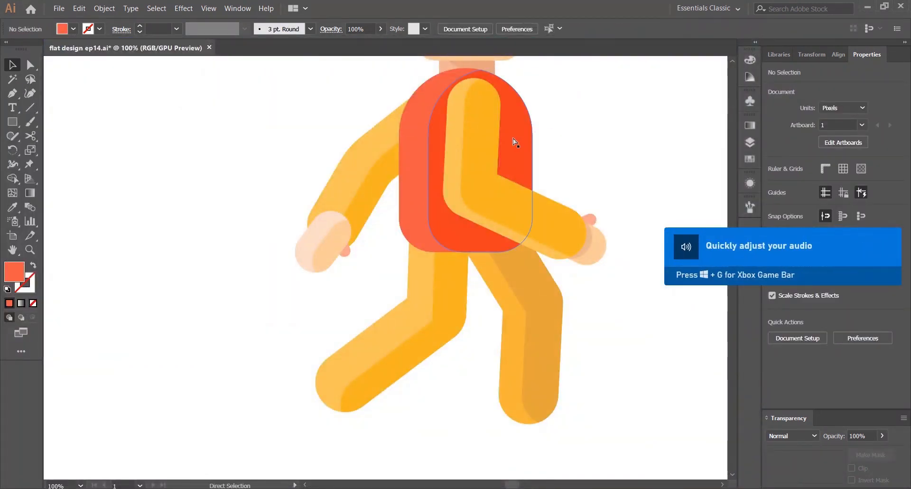
Draw a thin rectangle about 7 × 44 px on the front upper arm and round its corners
key("ctrl+0")
scroll(512, 139, "up", 1)
scroll(256, 230, "up", 1)
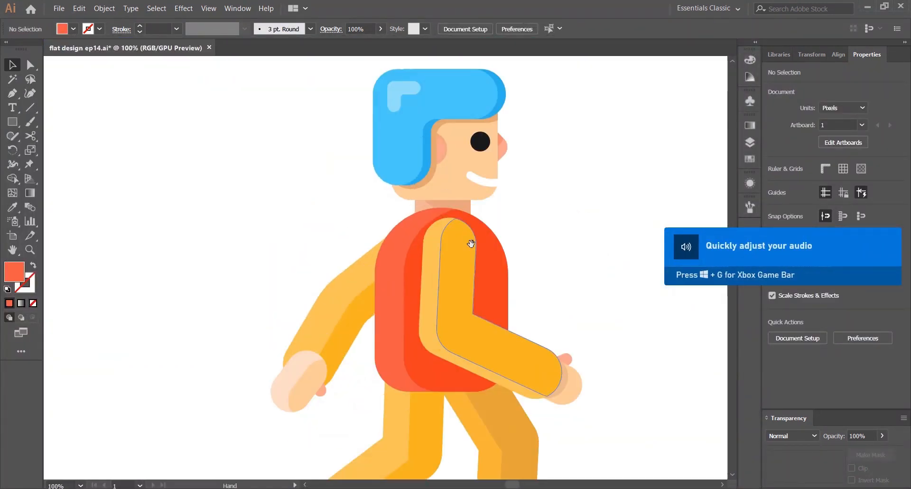
left_click_drag(471, 244, 343, 162)
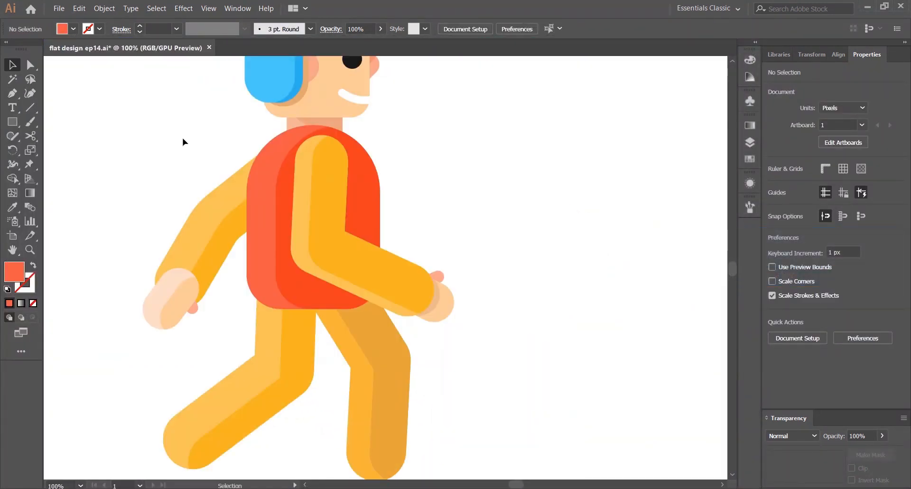
left_click(14, 122)
left_click(66, 120)
scroll(343, 196, "up", 1)
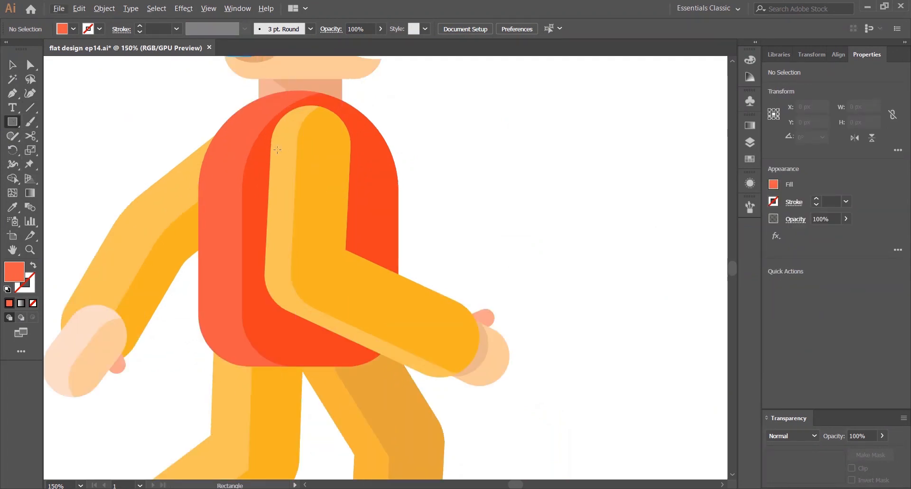
left_click_drag(279, 151, 289, 211)
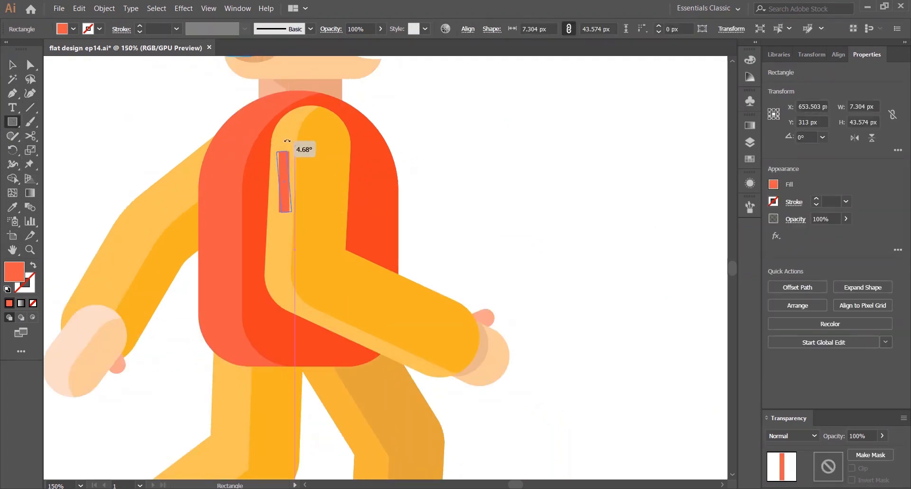
key("a")
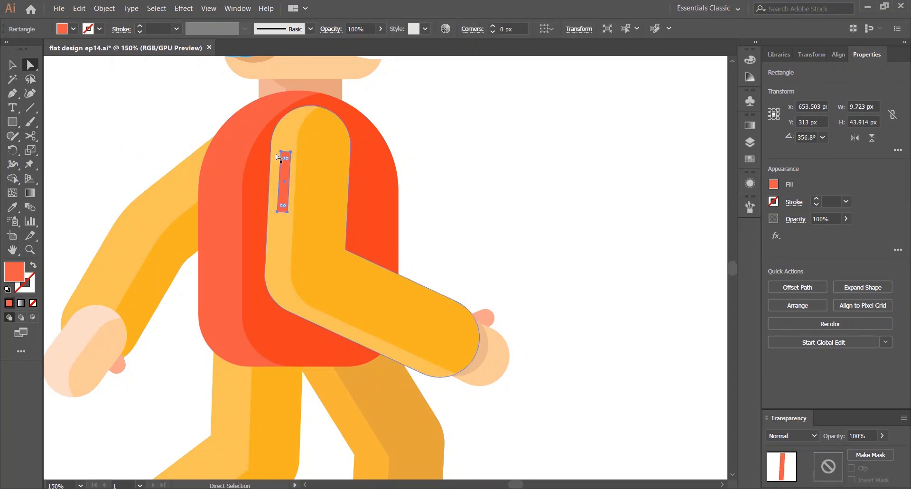
left_click_drag(284, 175, 285, 179)
Fill the arm stripe with the arm's color, then lighten it to a pale cream highlight
key("i")
left_click(287, 137)
key("v")
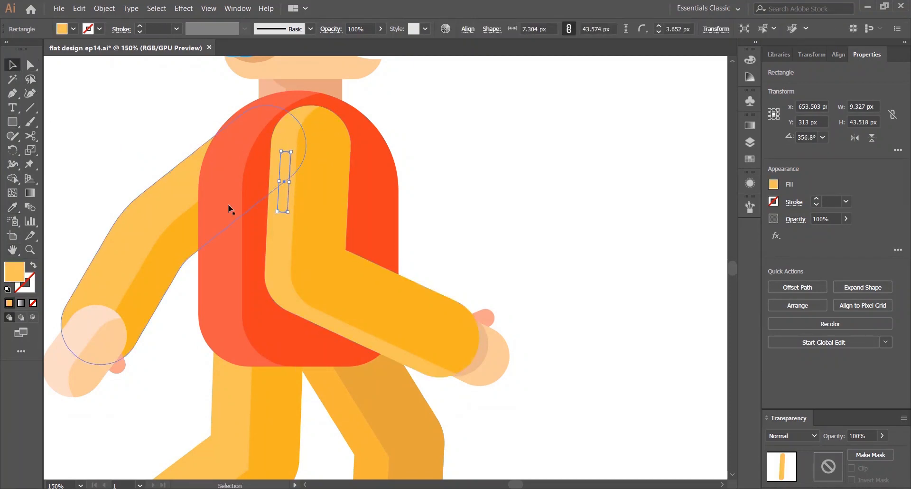
left_click(749, 59)
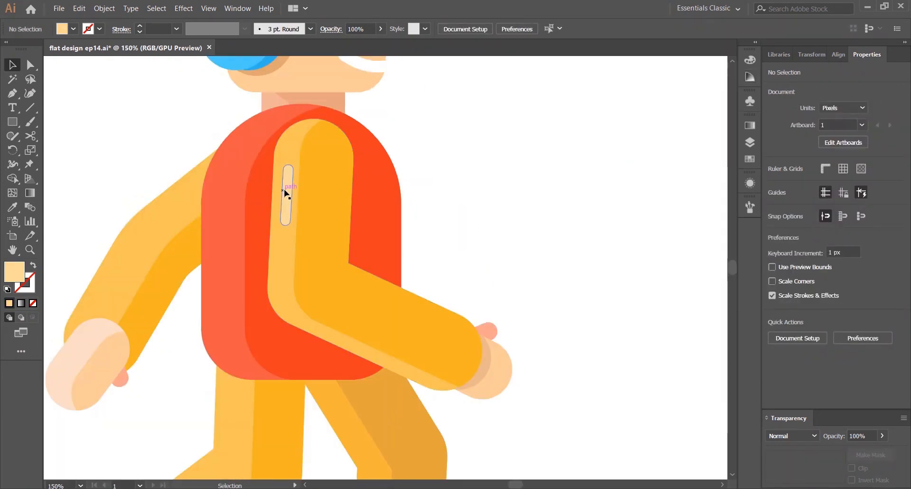
left_click_drag(284, 189, 281, 188)
left_click(413, 154)
Copy the highlight stripe onto the back upper arm and rotate it to follow the arm's angle
left_click_drag(144, 236, 244, 253)
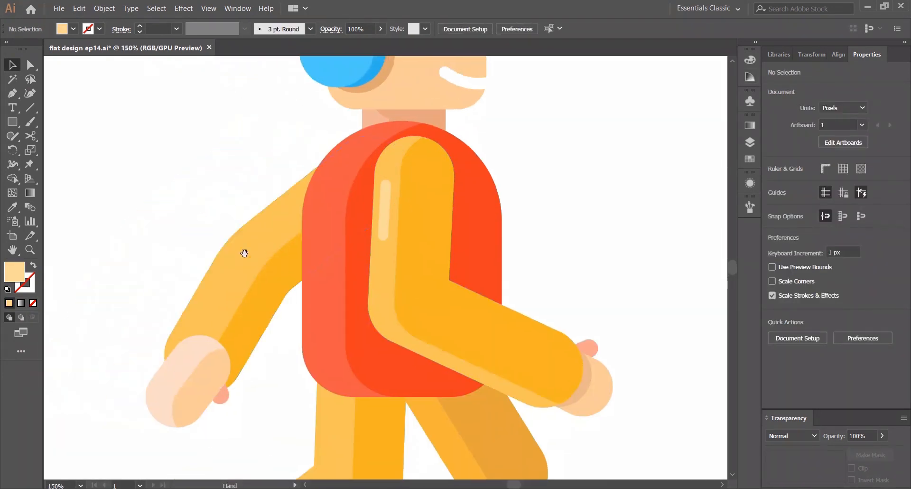
left_click_drag(384, 226, 242, 231)
left_click_drag(245, 187, 265, 229)
left_click(207, 192)
left_click(169, 178)
scroll(170, 177, "down", 3)
scroll(190, 147, "up", 3)
left_click_drag(240, 275, 189, 359)
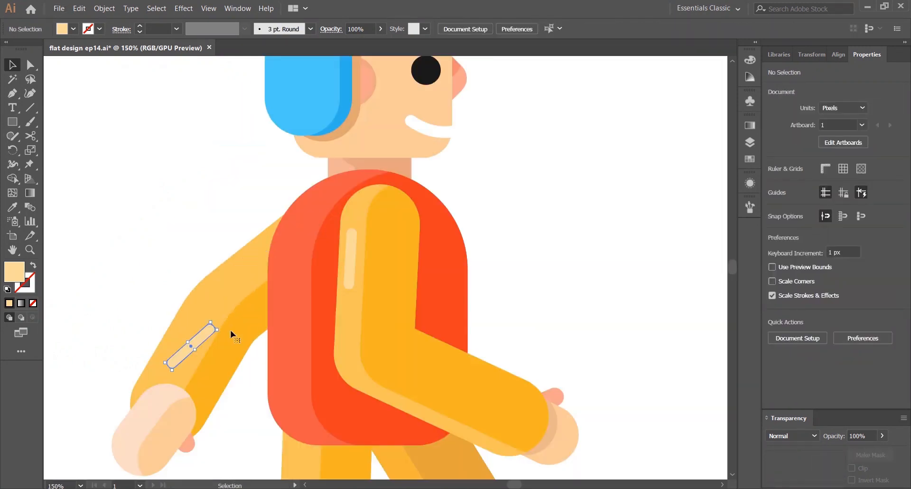
mouse_move(217, 328)
left_mouse_down()
mouse_move(219, 313)
mouse_move(193, 336)
mouse_move(209, 312)
left_mouse_up()
left_click(131, 251)
scroll(220, 187, "down", 3)
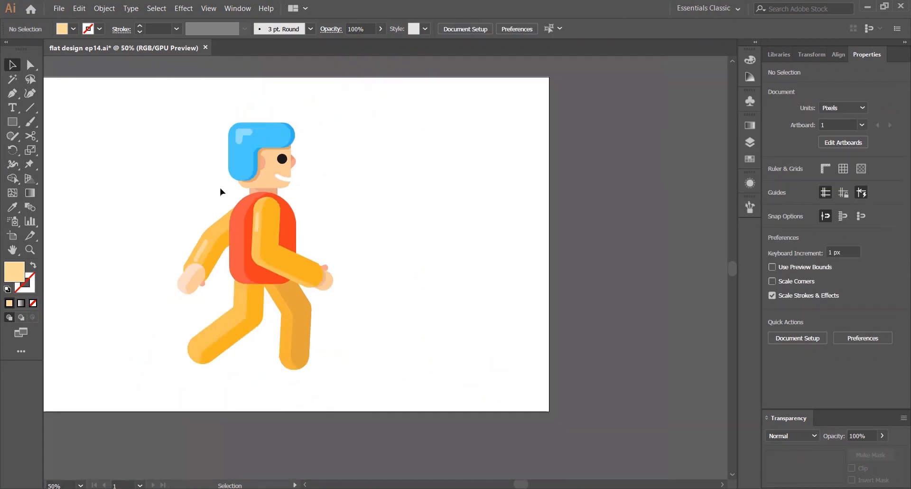
Nudge both arm highlight stripes into place along the upper arms
key("ctrl+0")
scroll(323, 259, "up", 4)
left_click_drag(306, 250, 302, 244)
left_click(188, 159)
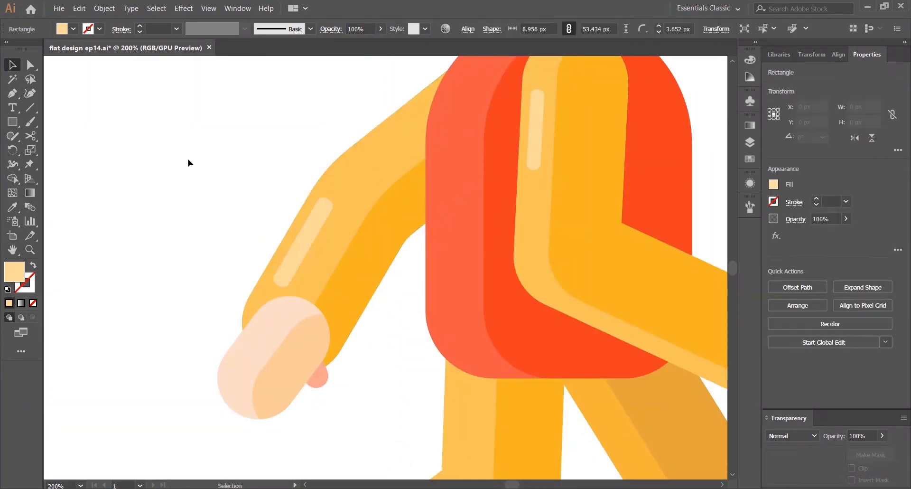
scroll(247, 138, "down", 2)
key("ctrl+0")
scroll(370, 266, "up", 3)
left_click(358, 143)
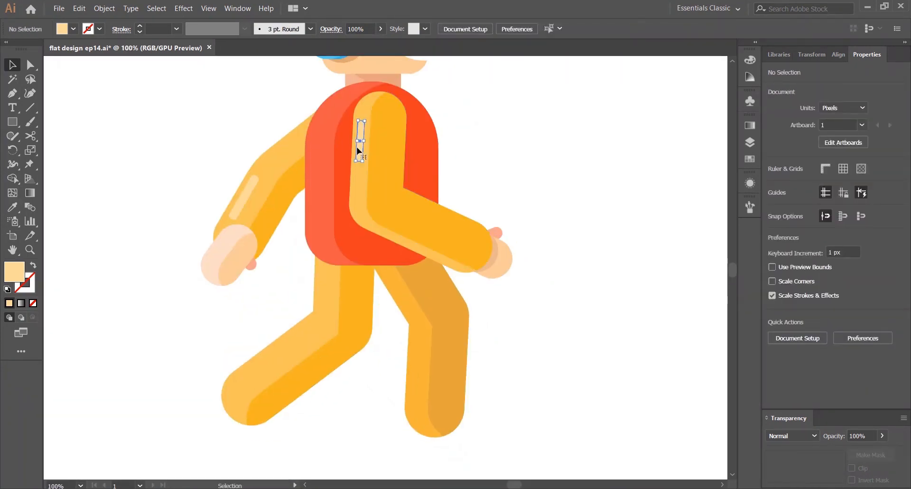
scroll(361, 147, "up", 3)
left_click_drag(376, 185, 376, 219)
key("ctrl+0")
left_click(577, 159)
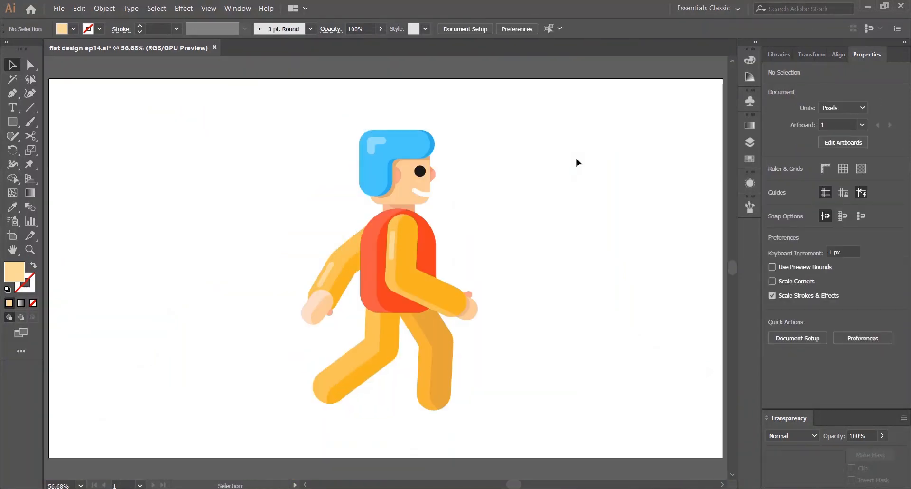
Draw a rectangle about 77 × 175 px beside the front leg
key("ctrl+1")
left_click_drag(427, 231, 421, 296)
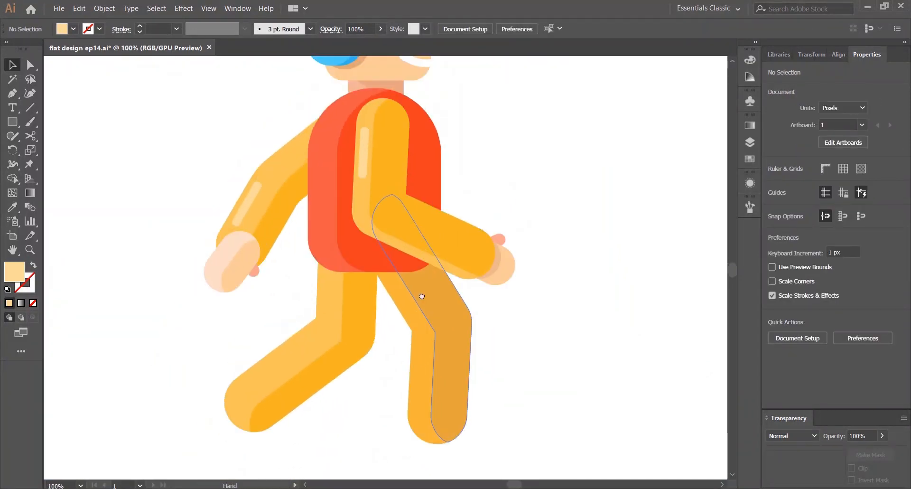
left_click_drag(211, 334, 259, 323)
left_click_drag(338, 344, 370, 359)
key("Delete")
mouse_move(14, 123)
left_mouse_down()
mouse_move(80, 127)
mouse_move(90, 150)
mouse_move(88, 125)
left_mouse_up()
mouse_move(104, 261)
left_mouse_down()
mouse_move(143, 401)
mouse_move(175, 423)
left_mouse_up()
left_click(185, 261)
key("Escape")
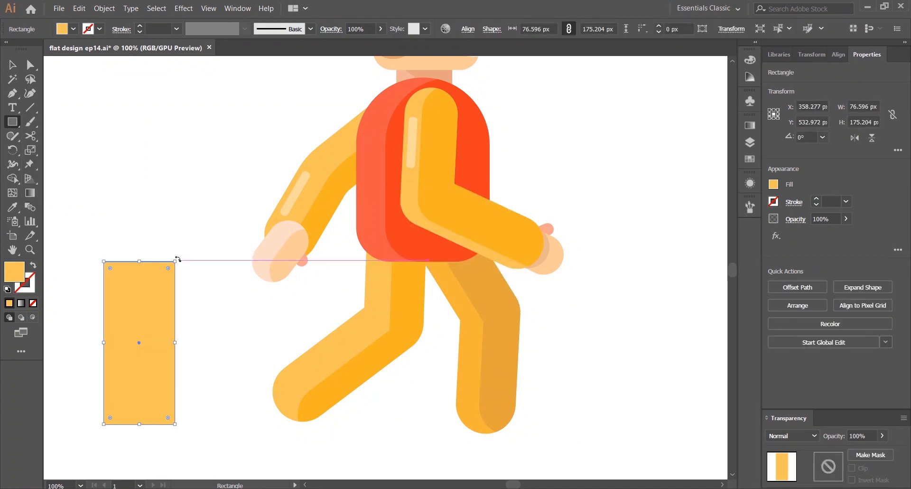
Narrow the rectangle to about 48 px, round its ends, and rotate it over the front lower leg
left_click_drag(210, 274, 237, 345)
left_click(13, 67)
left_click_drag(182, 311, 294, 329)
left_click_drag(287, 274, 237, 347)
left_click_drag(291, 320, 325, 328)
left_click(304, 292)
left_click(285, 301)
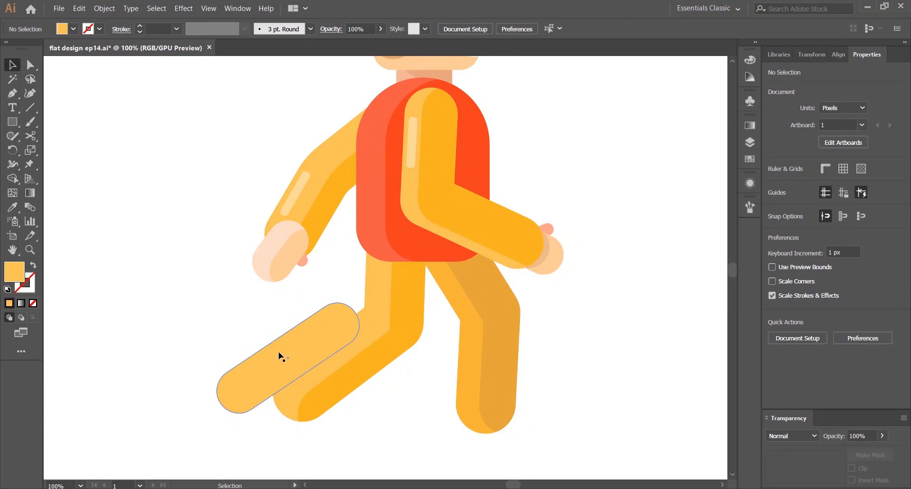
left_click_drag(277, 352, 331, 322)
key("ctrl+z")
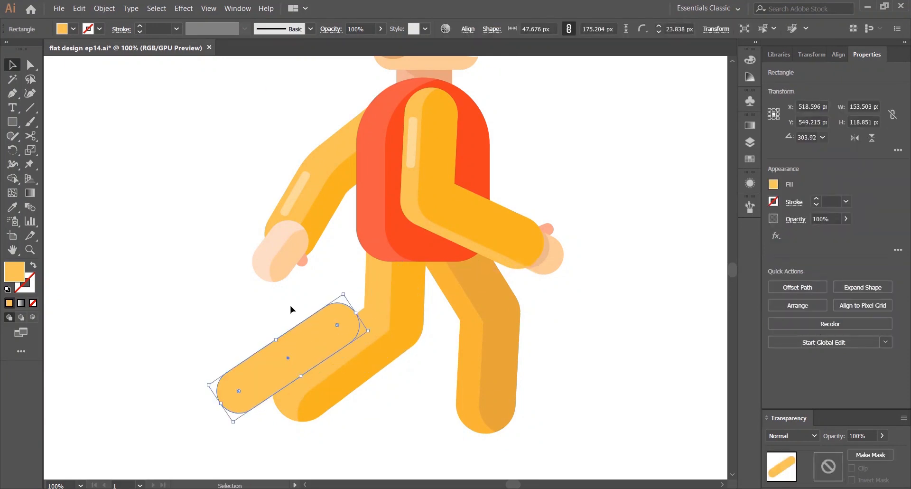
Fill the leg capsule with the pale highlight color sampled from the arm stripe
left_click(749, 141)
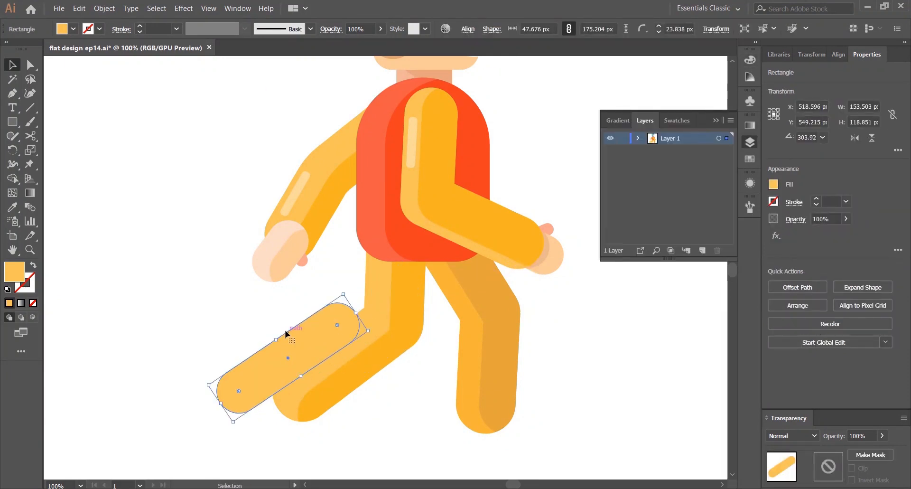
key("i")
left_click(302, 188)
key("v")
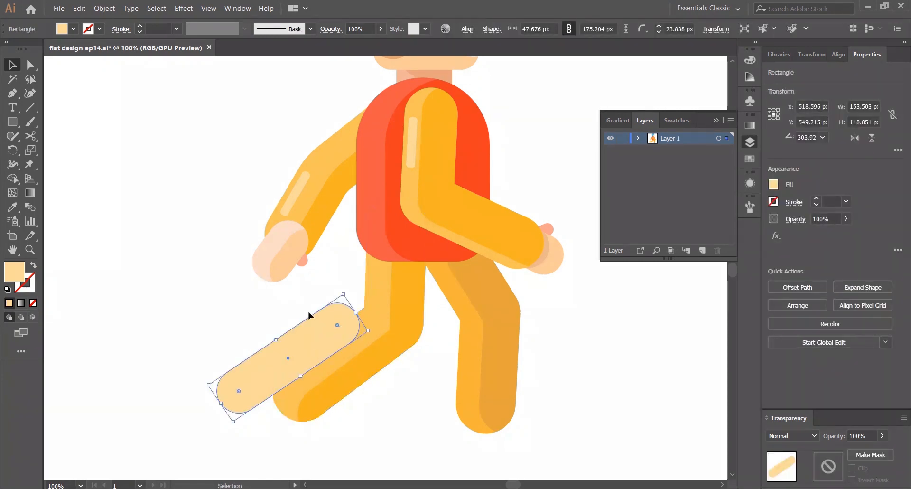
left_click_drag(427, 194, 218, 406)
key("shift+m")
left_click(256, 380, "alt")
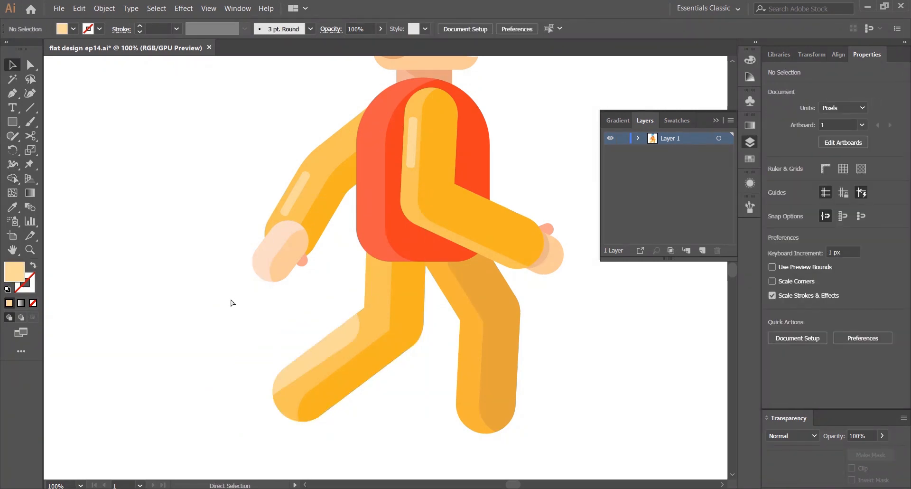
key("ctrl+z")
Trim the capsule with Shape Builder, removing the part outside the front leg to leave a highlight strip
key("ctrl+plus")
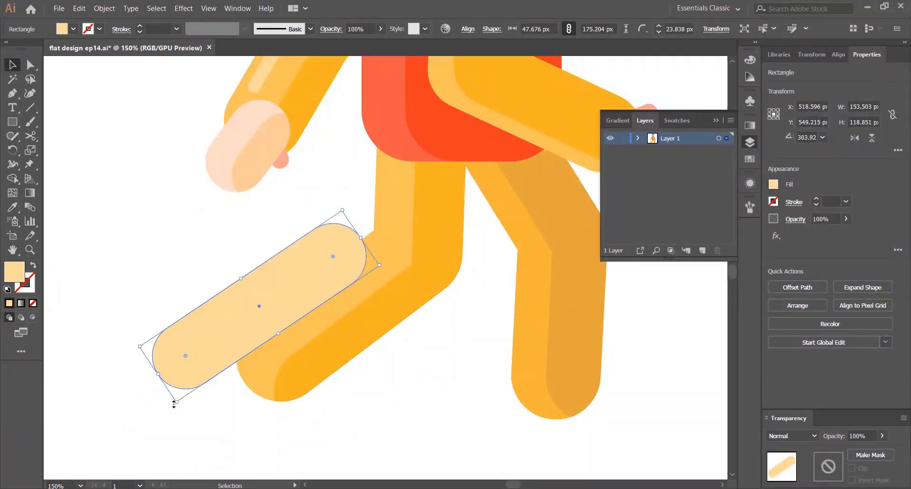
left_click_drag(174, 403, 182, 411)
left_click(311, 346, "shift")
key("shift+m")
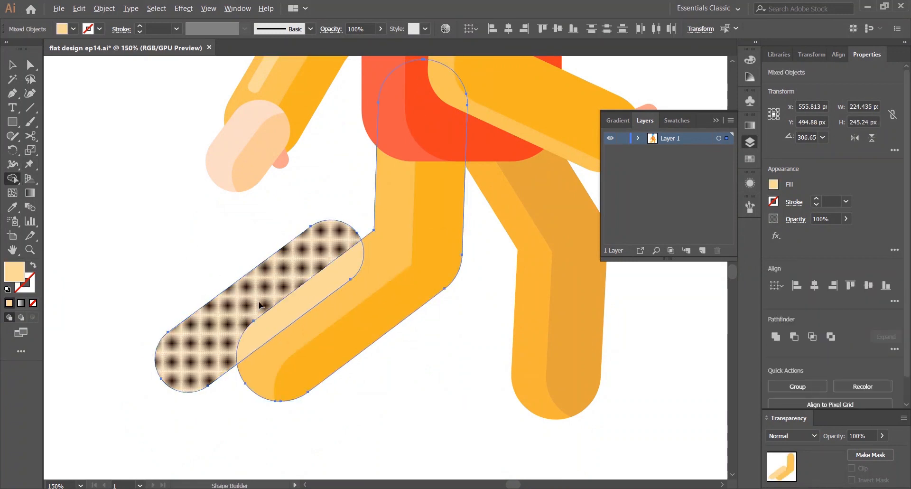
left_click(260, 306, "alt")
key("v")
left_click(136, 235)
key("ctrl+0")
left_click(748, 140)
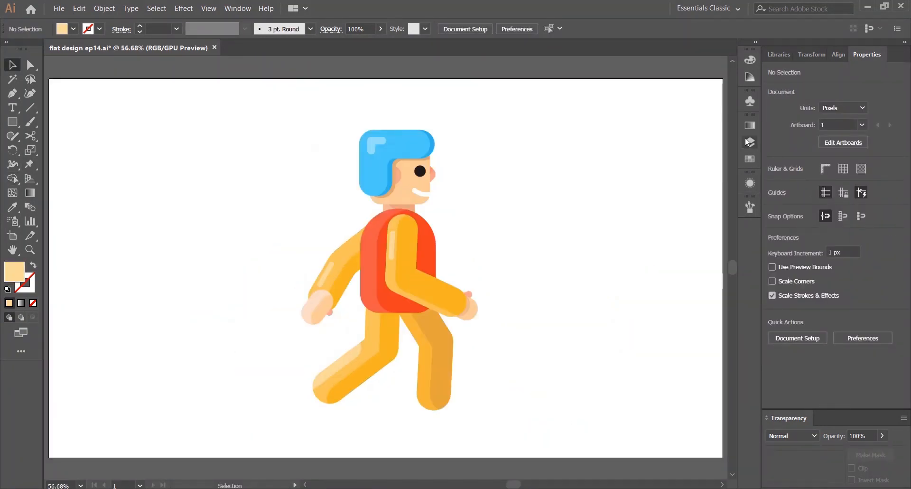
key("ctrl+1")
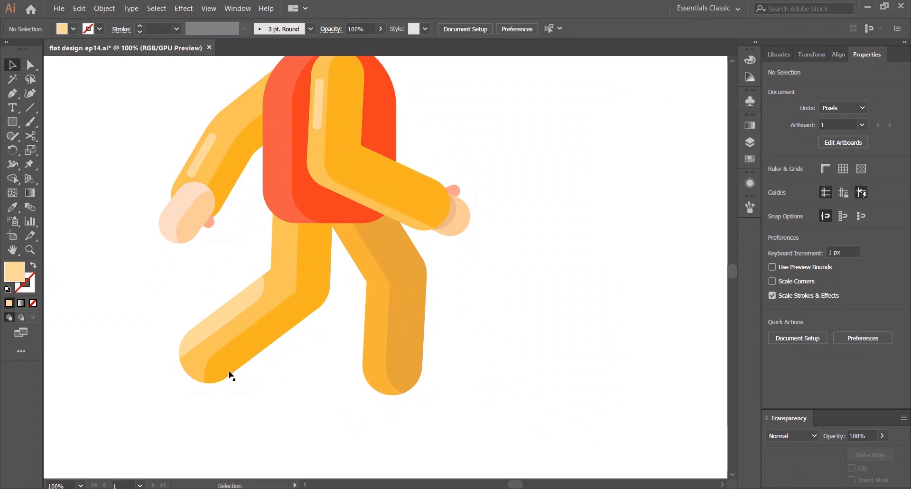
Duplicate the leg highlight capsule and rotate the copy upright over the back lower leg, about 55 × 175 px
key("ctrl+z")
left_click_drag(192, 319, 537, 326)
left_click_drag(133, 295, 200, 361)
left_click(163, 324)
key("Delete")
left_click(493, 334)
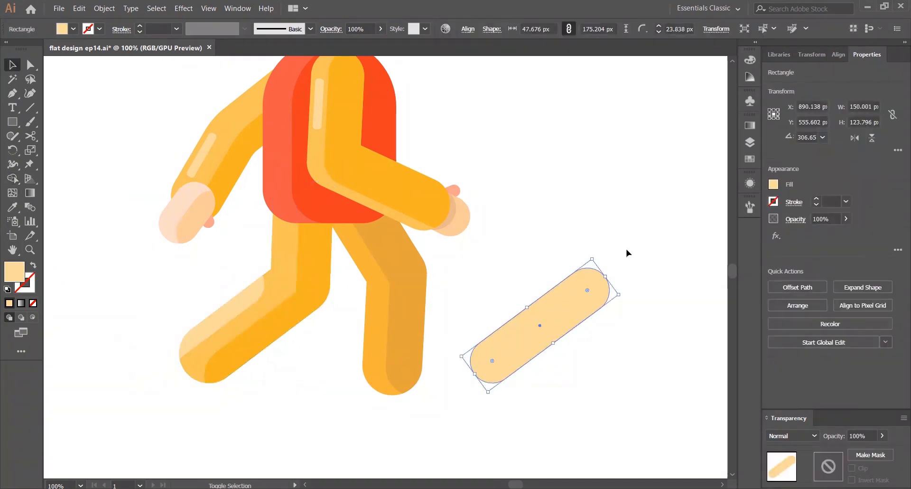
left_click_drag(592, 253, 375, 377)
left_click_drag(358, 455, 366, 453)
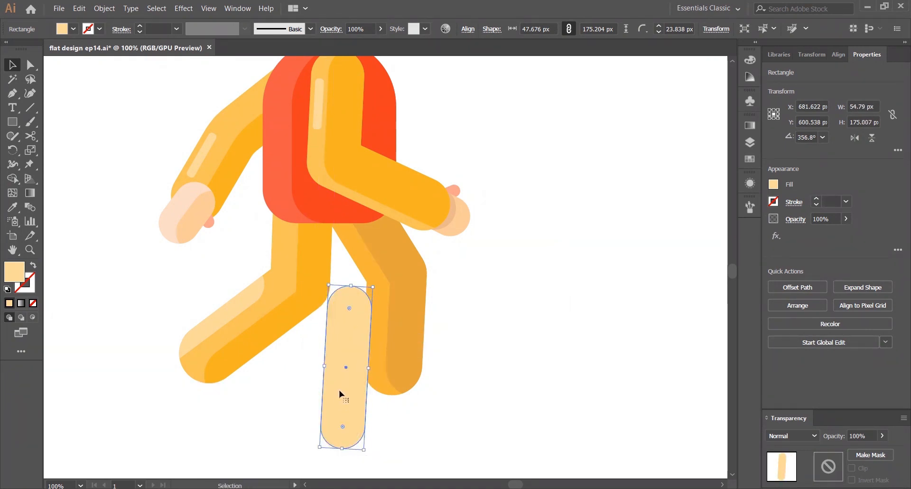
left_click_drag(339, 389, 349, 394)
Trim the back-leg capsule with Shape Builder to a highlight strip inside the back leg
left_click(386, 322, "shift")
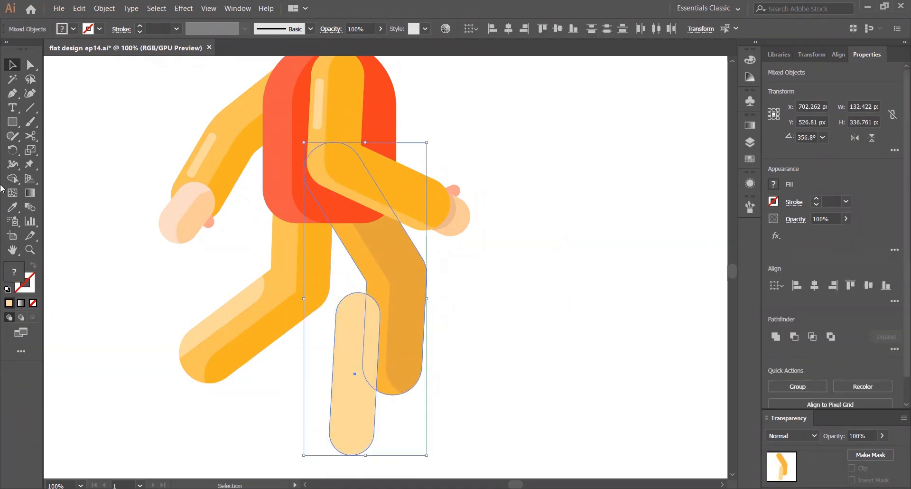
key("shift+m")
left_click(355, 417, "alt")
left_click(556, 309)
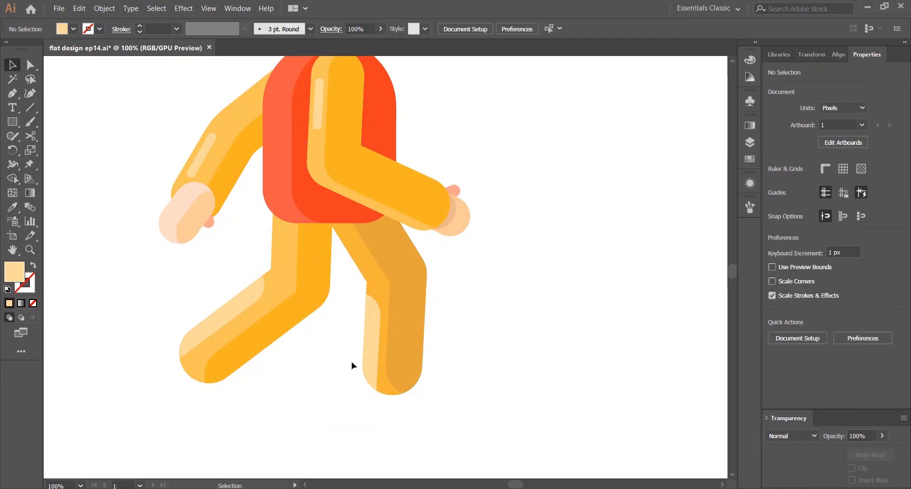
key("ctrl+0")
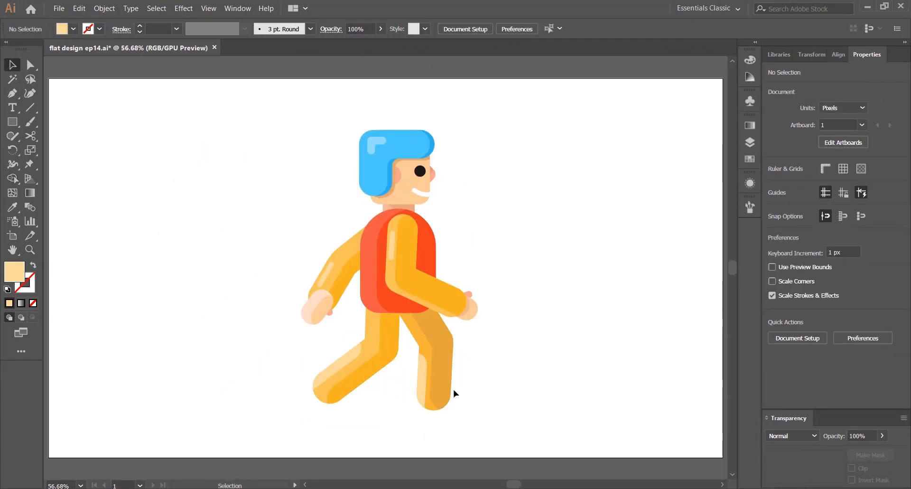
Undo the back-leg highlight trim and redo it with Shape Builder, keeping only the strip inside the back leg
key("ctrl+z")
key("ctrl+z")
left_click(445, 418)
left_click_drag(405, 412, 401, 420)
left_click(429, 401, "shift")
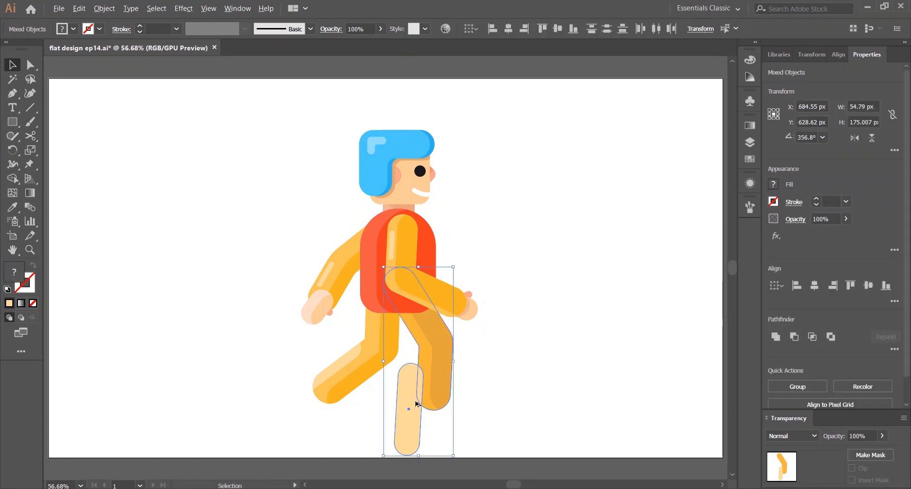
scroll(417, 404, "up", 1)
key("shift+m")
left_click(406, 407, "alt")
key("v")
left_click(609, 359)
key("ctrl+0")
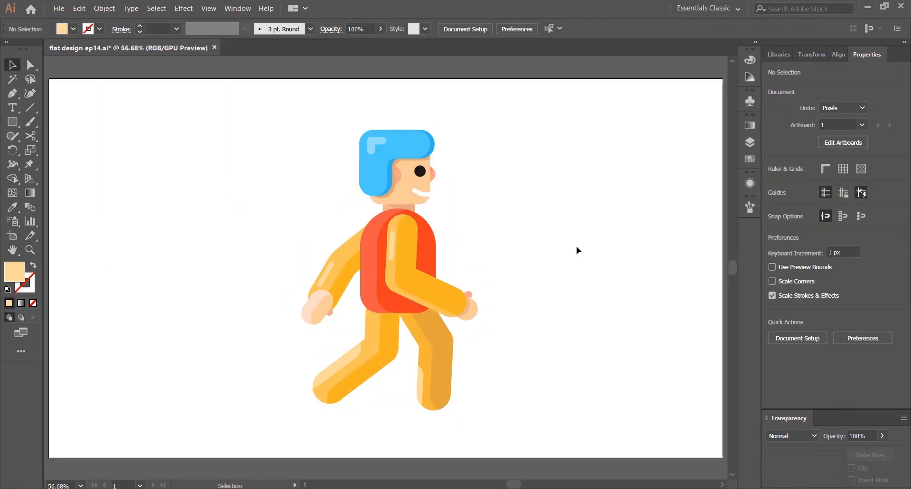
Duplicate the vest shape offset to the right and send the copy backward behind the front arm
scroll(465, 274, "up", 2)
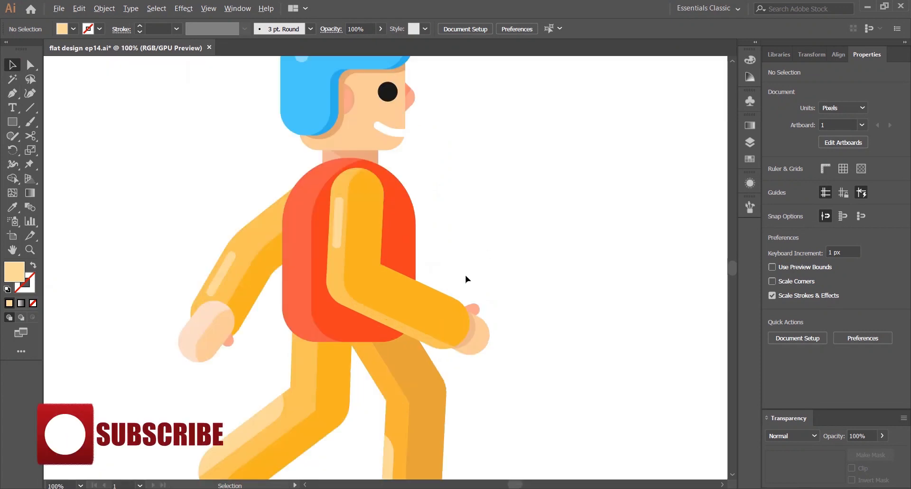
left_click_drag(291, 226, 363, 253)
key("shift+m")
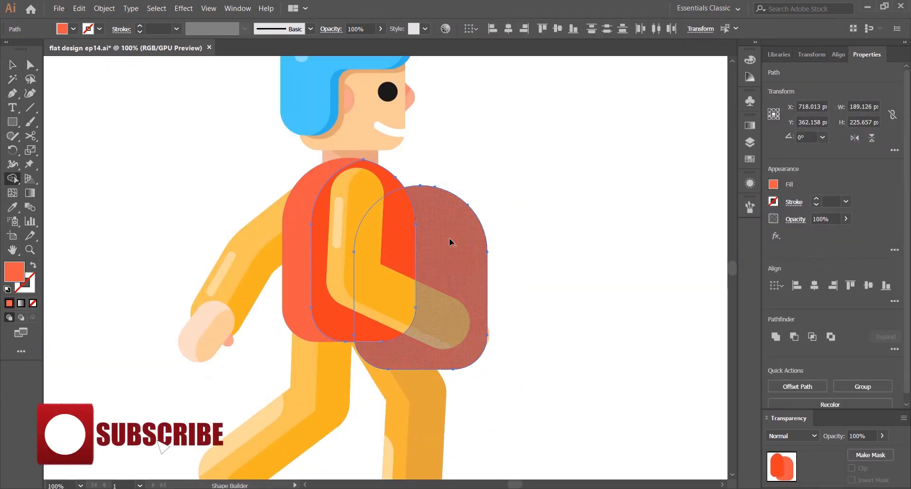
left_click(450, 241, "alt")
key("v")
key("ctrl+z")
key("ctrl+z")
key("ctrl+z")
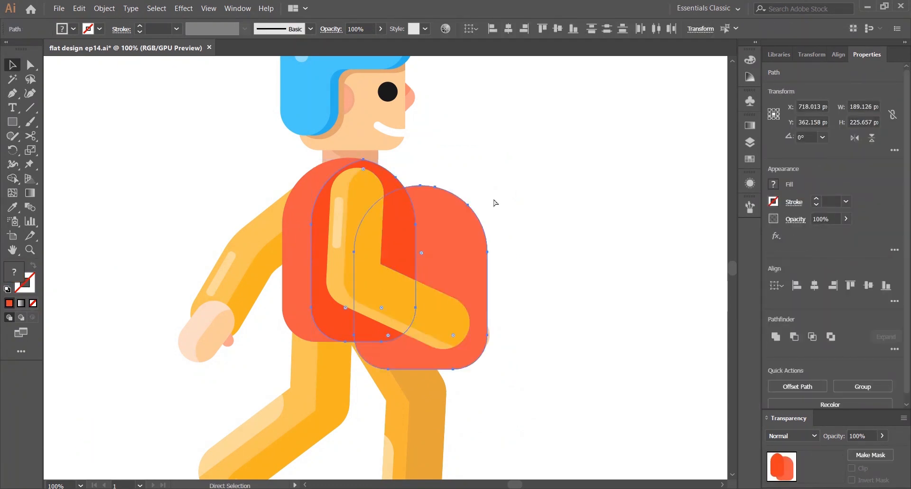
left_click(493, 201)
left_click(458, 235)
right_click(458, 239)
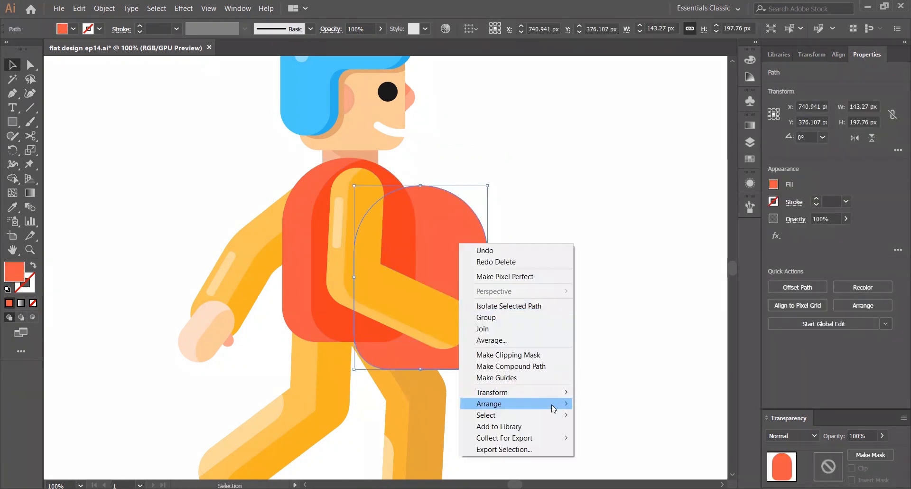
mouse_move(477, 403)
left_click(610, 403)
Trim the vest copy with Shape Builder, removing the part outside the vest to leave a shading piece
left_click(320, 254, "shift")
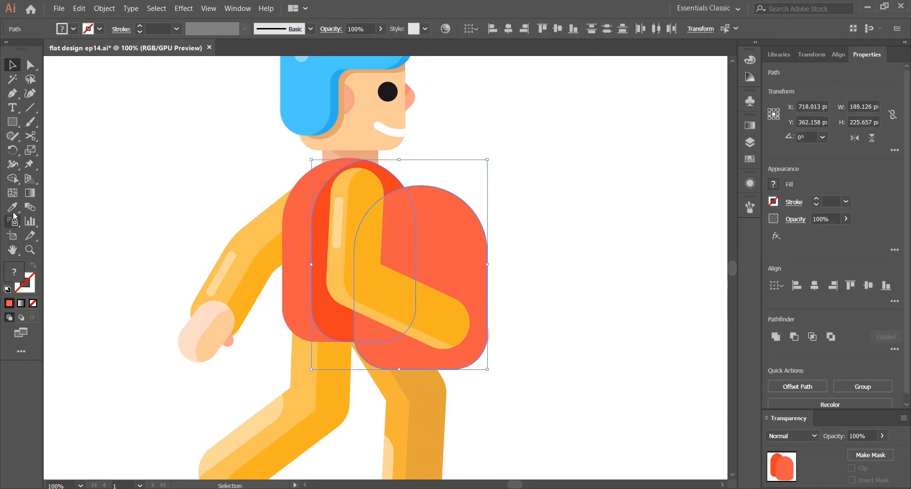
left_click(12, 179)
left_click(450, 223, "alt")
key("v")
left_click(507, 187)
left_click(399, 233)
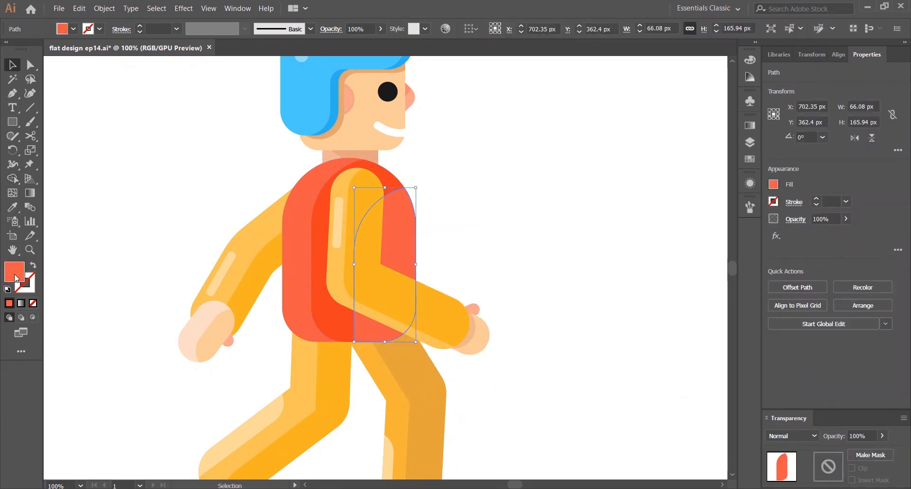
Recolor the vest shading piece with a darker shade of the vest color from the Color Guide
left_click(749, 77)
key("i")
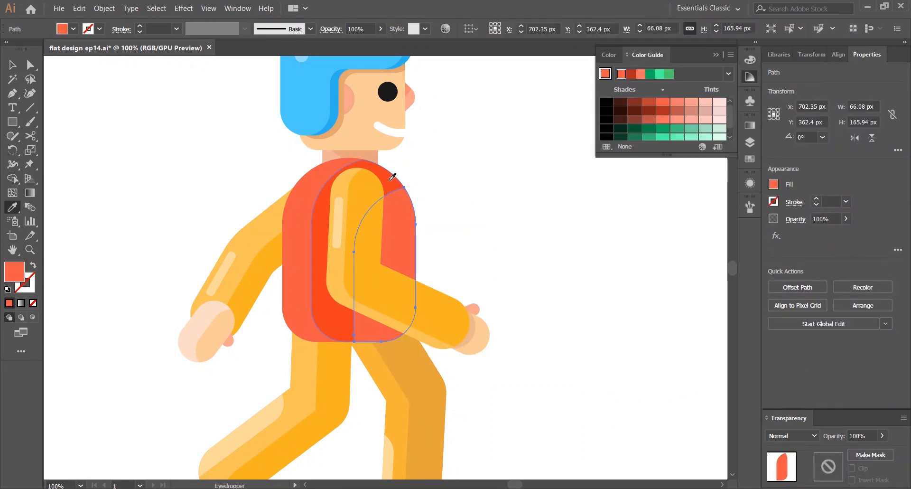
left_click(390, 181)
key("v")
left_click(648, 101)
left_click(536, 161)
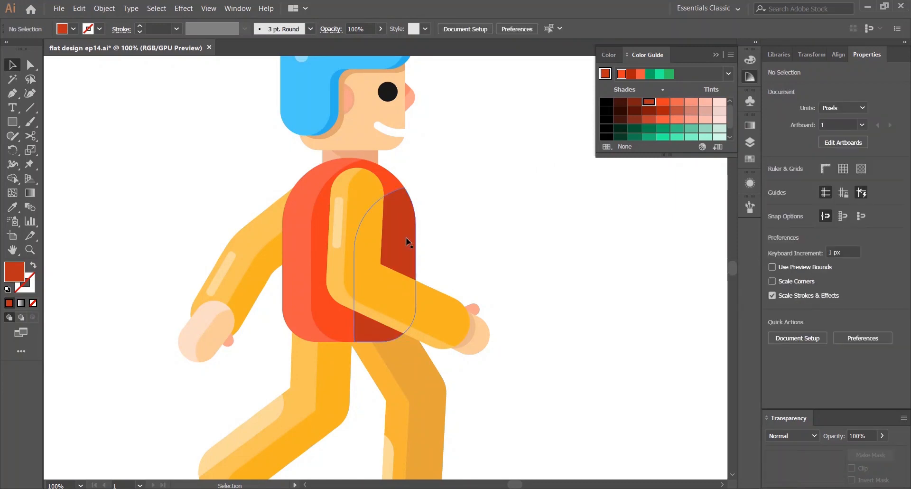
left_click(371, 214)
left_click(662, 102)
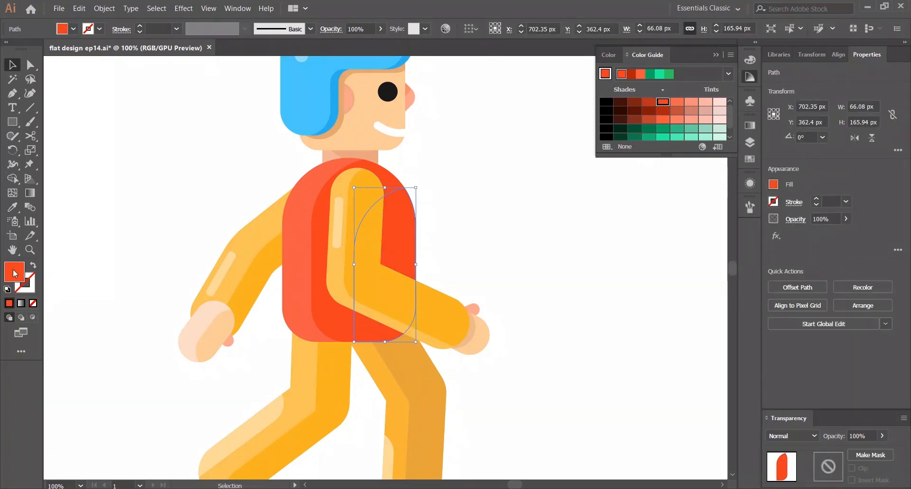
double_click(15, 273)
left_click(262, 285)
left_click(415, 281)
left_click(513, 229)
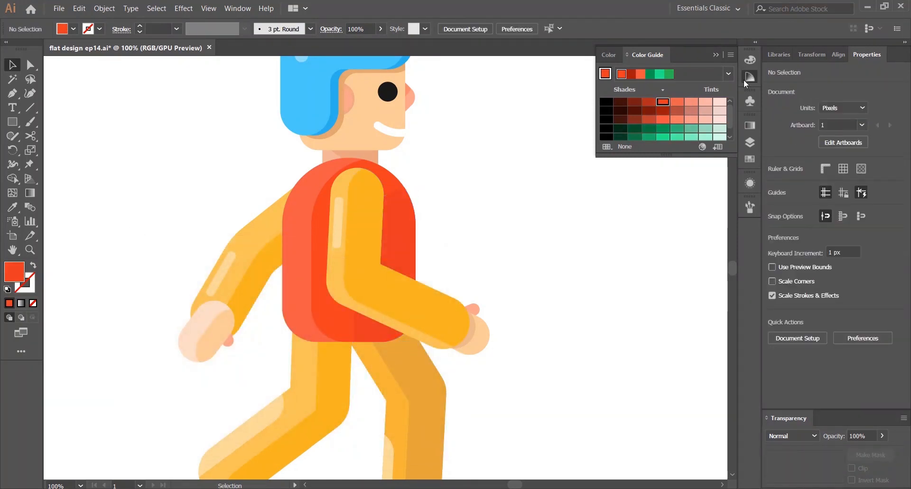
left_click(747, 77)
Zoom in to inspect the vest shading piece against the vest
key("ctrl+0")
left_click(416, 298)
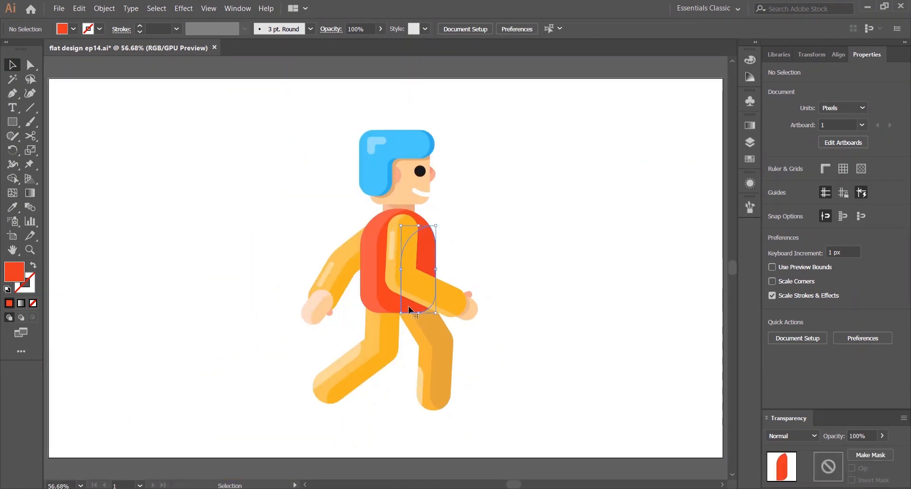
key("ctrl+1")
key("a")
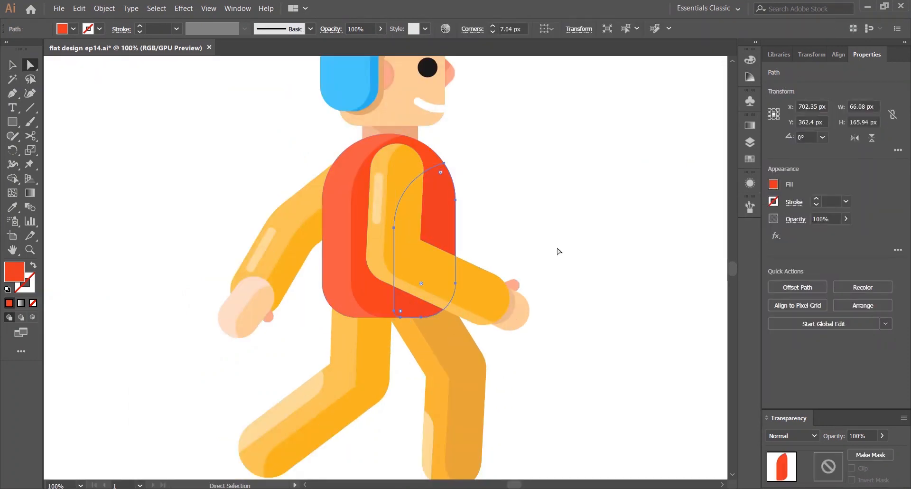
left_click(558, 251)
key("ctrl+0")
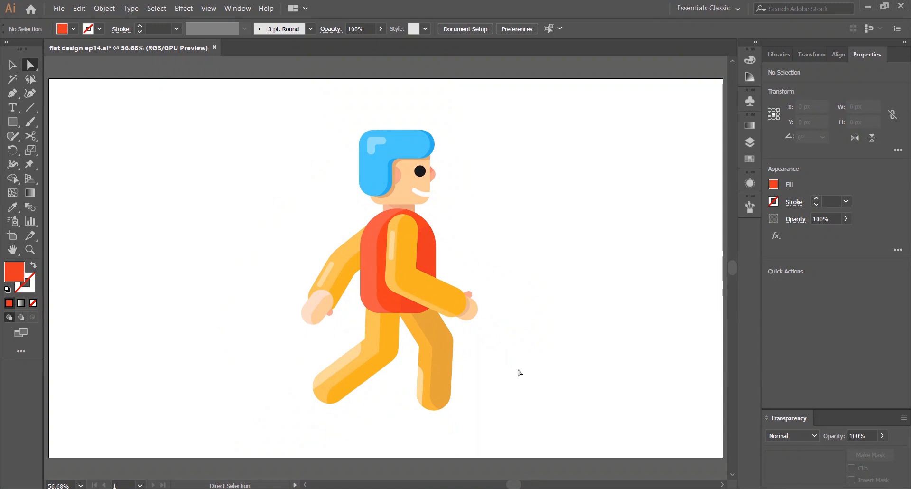
key("v")
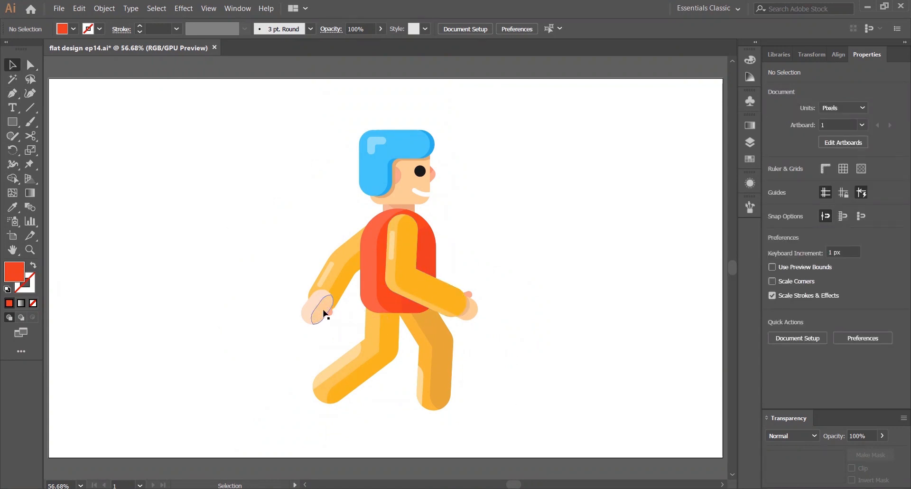
Draw a small rectangle about 37 × 34 px at the back foot, send it behind the leg and tilt it slightly
left_click(403, 418)
left_click_drag(406, 418, 394, 329)
key("ctrl+1")
left_click_drag(471, 373, 286, 312)
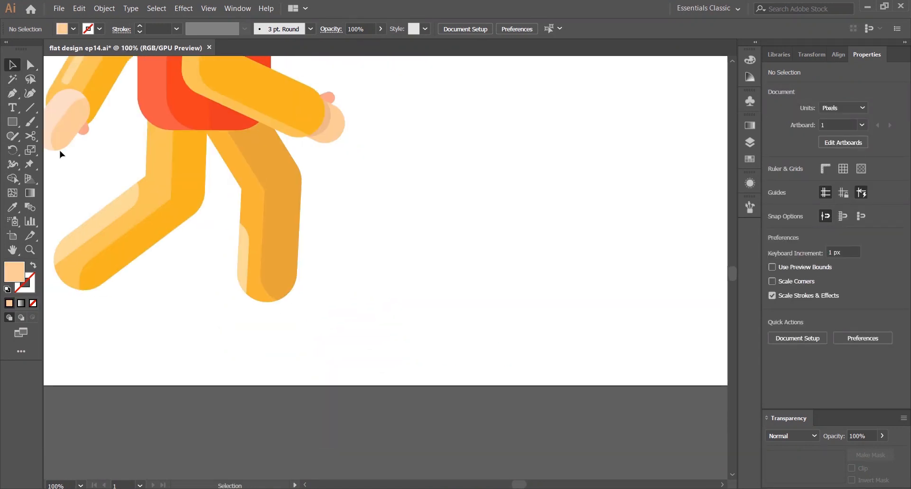
left_click_drag(12, 121, 57, 116)
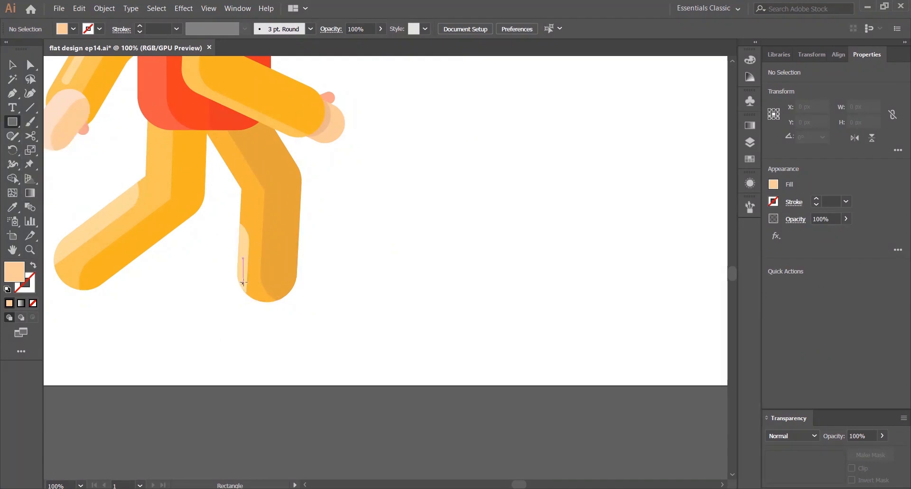
mouse_move(247, 284)
left_mouse_down()
mouse_move(247, 298)
mouse_move(281, 314)
left_mouse_up()
key("v")
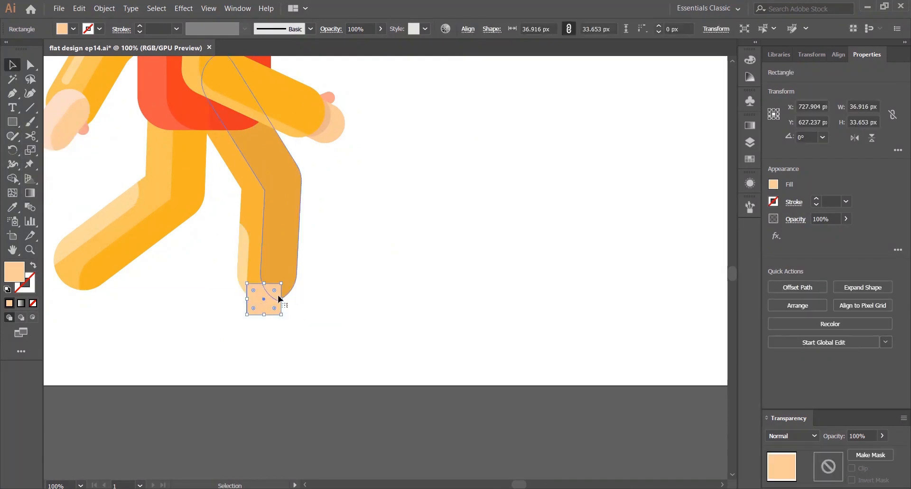
right_click(267, 302)
left_click(412, 284)
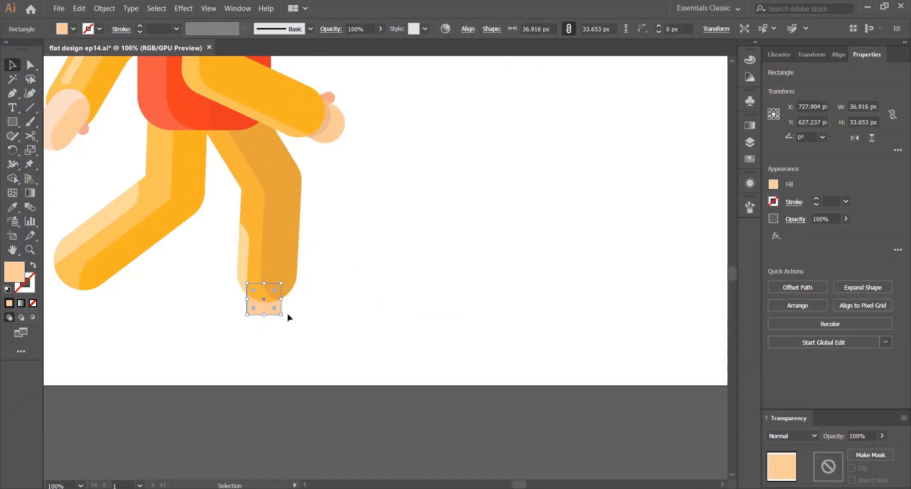
left_click_drag(287, 315, 280, 321)
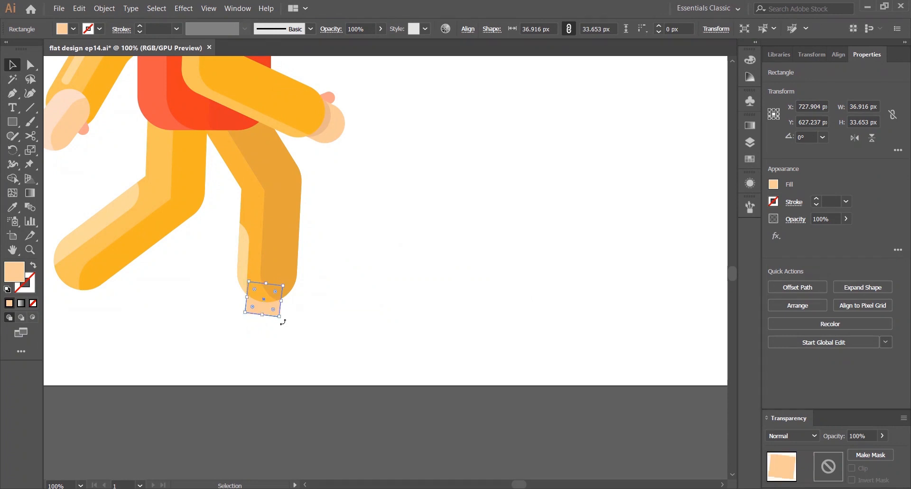
Copy the rounded foot shape from the back leg onto the end of the front leg
left_click(357, 242)
left_click_drag(387, 258, 637, 326)
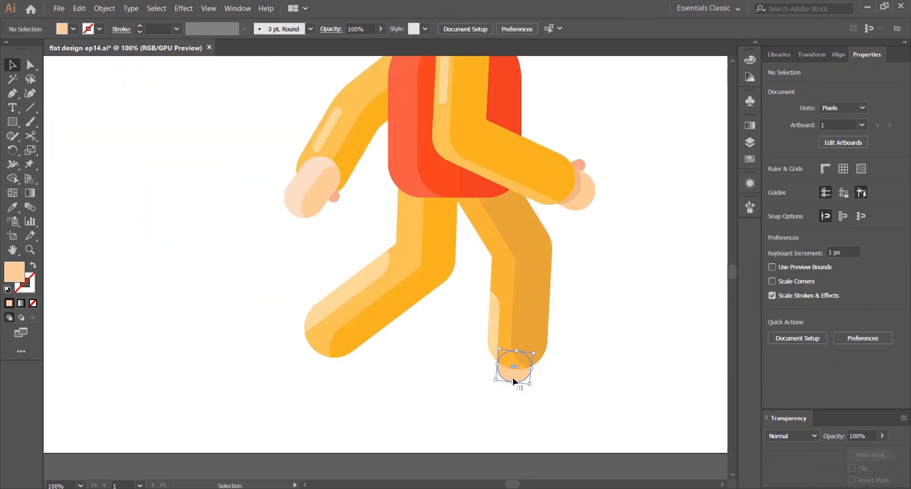
left_click(513, 375)
left_click_drag(513, 374, 346, 353)
left_click(317, 375)
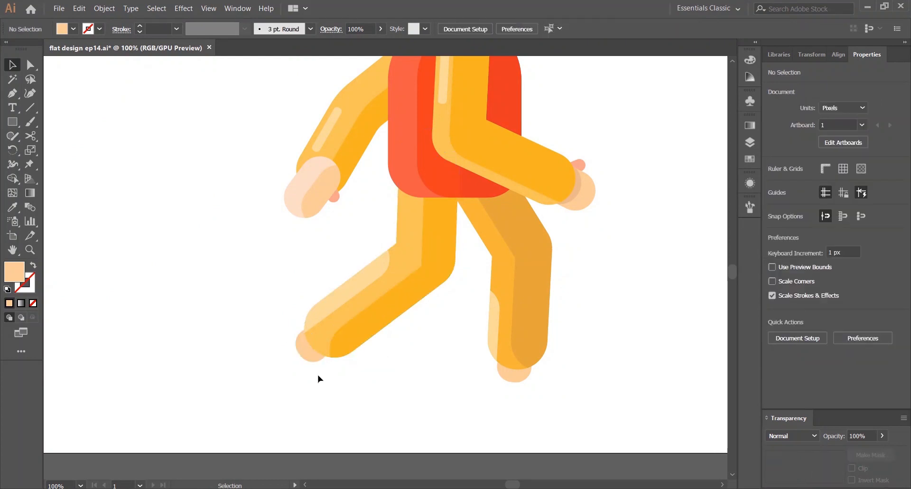
key("ctrl+minus")
key("ctrl+minus")
key("ctrl+0")
scroll(510, 399, "up", 2)
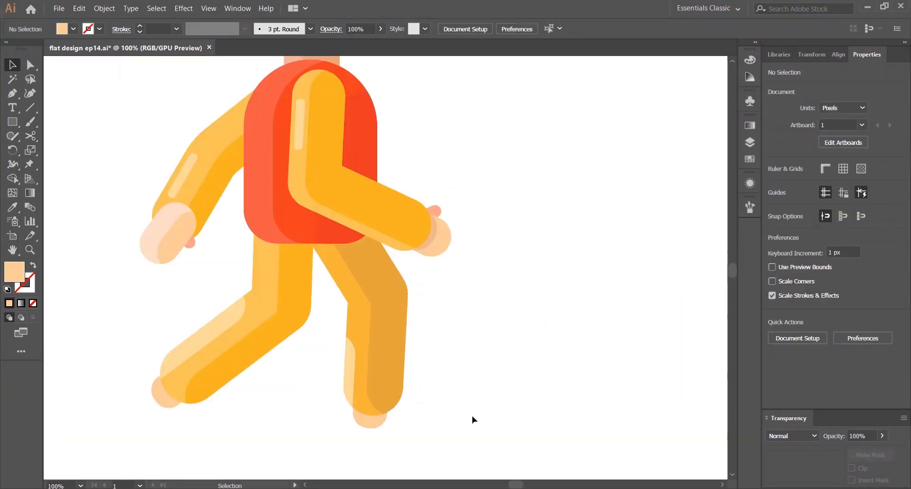
left_click_drag(465, 419, 511, 315)
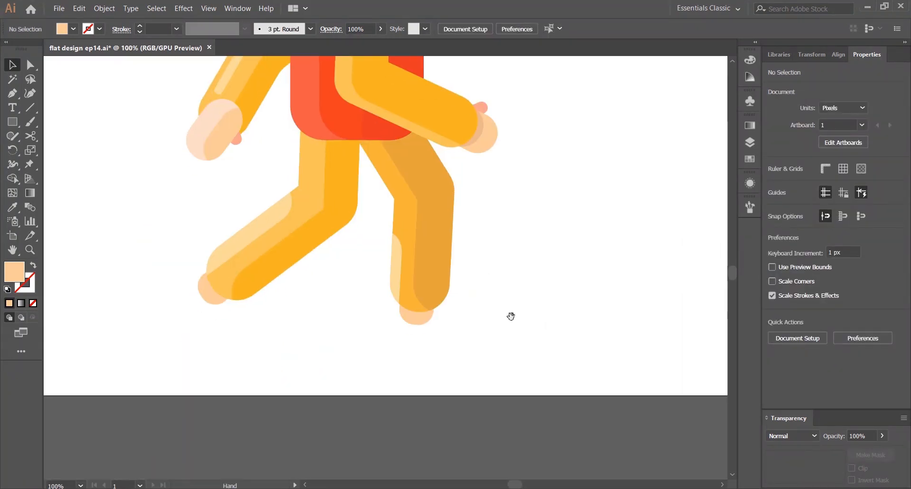
left_click(13, 125)
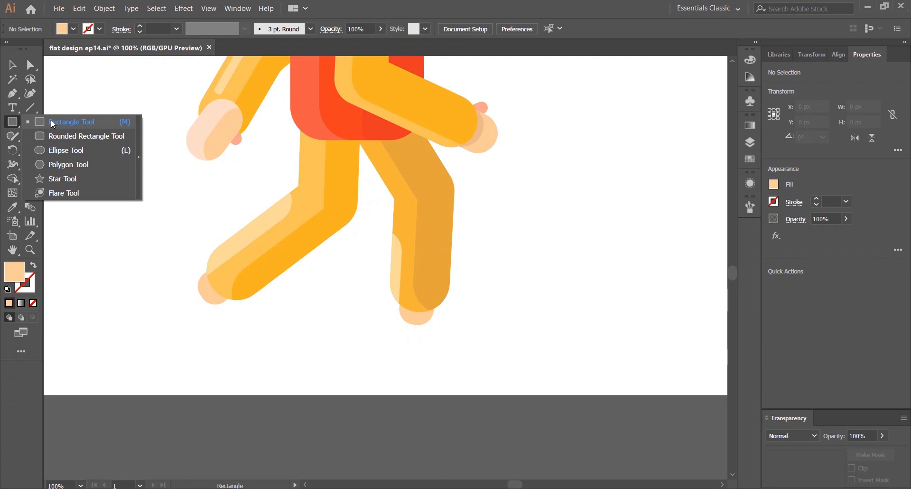
left_click(52, 123)
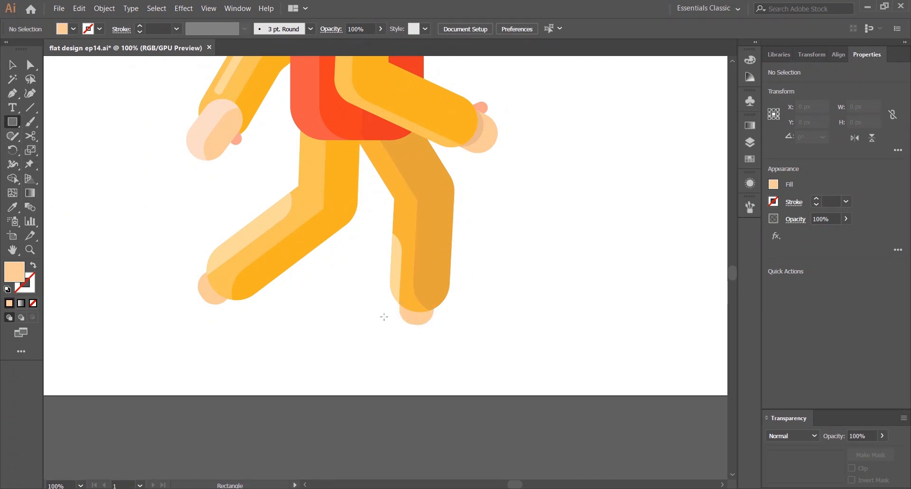
mouse_move(390, 320)
left_mouse_down()
mouse_move(512, 377)
mouse_move(511, 361)
left_mouse_up()
left_click(504, 327)
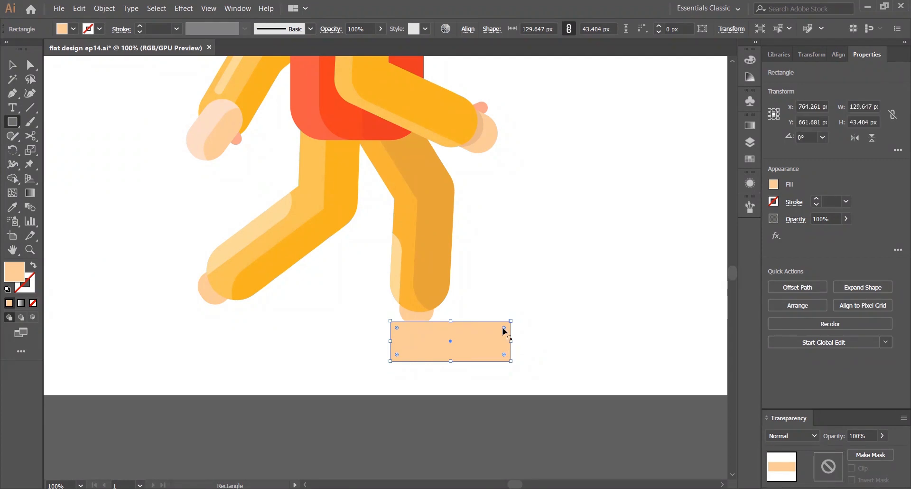
left_click_drag(504, 328, 467, 362)
key("v")
left_click(528, 288)
left_click(487, 335)
left_click(496, 299)
left_click(482, 333)
key("Delete")
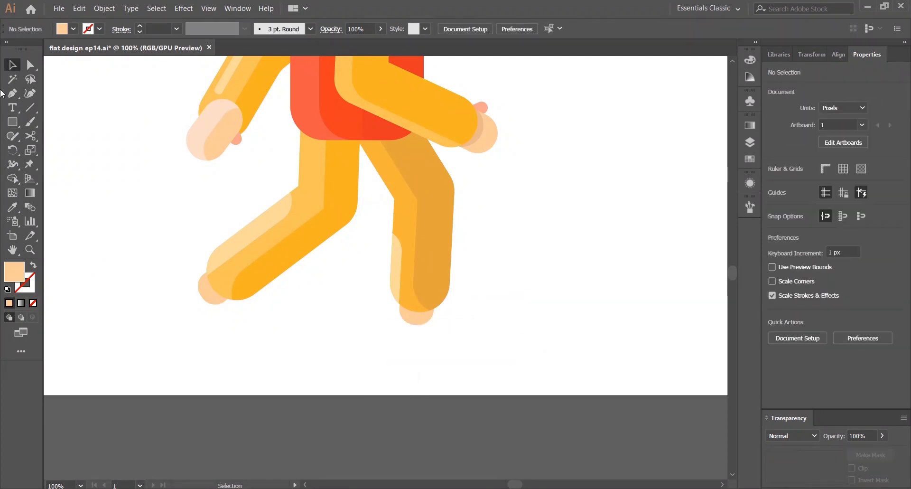
Sample the hair's blue as the fill color for the shoes
key("i")
key("ctrl+minus")
key("ctrl+minus")
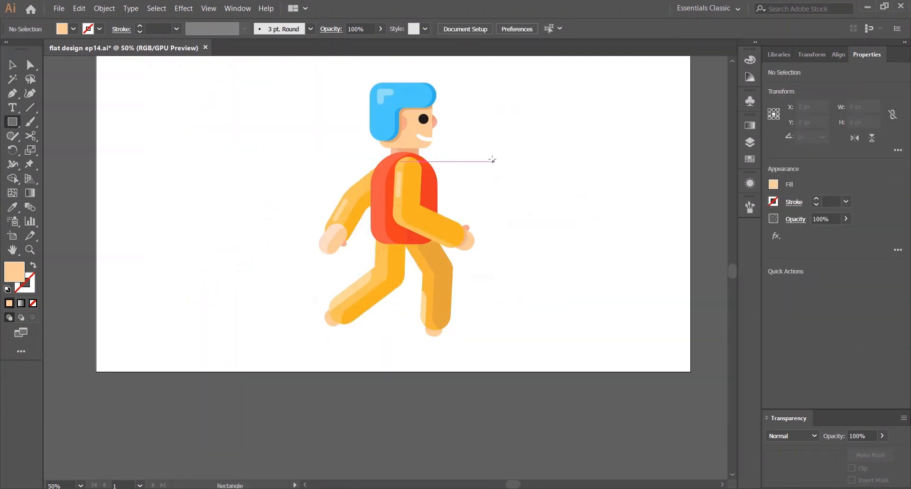
left_click(407, 98)
left_click(436, 96)
key("c")
left_click(544, 124)
left_click(570, 266)
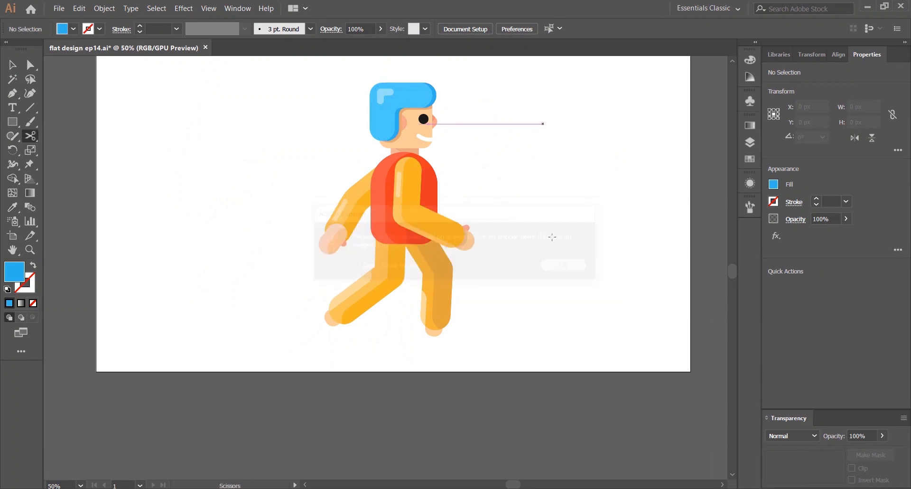
key("i")
key("m")
key("ctrl+plus")
key("ctrl+plus")
key("ctrl+plus")
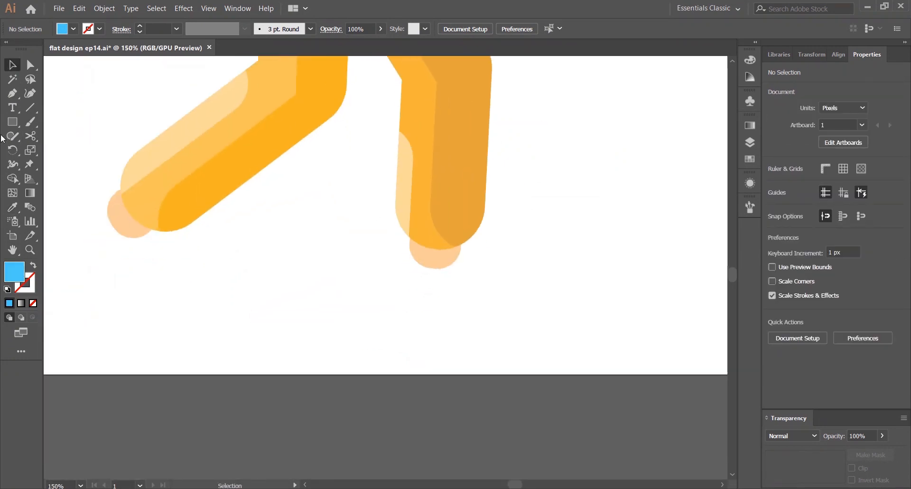
mouse_move(320, 263)
left_mouse_down()
mouse_move(447, 327)
mouse_move(477, 321)
left_mouse_up()
left_click(470, 269)
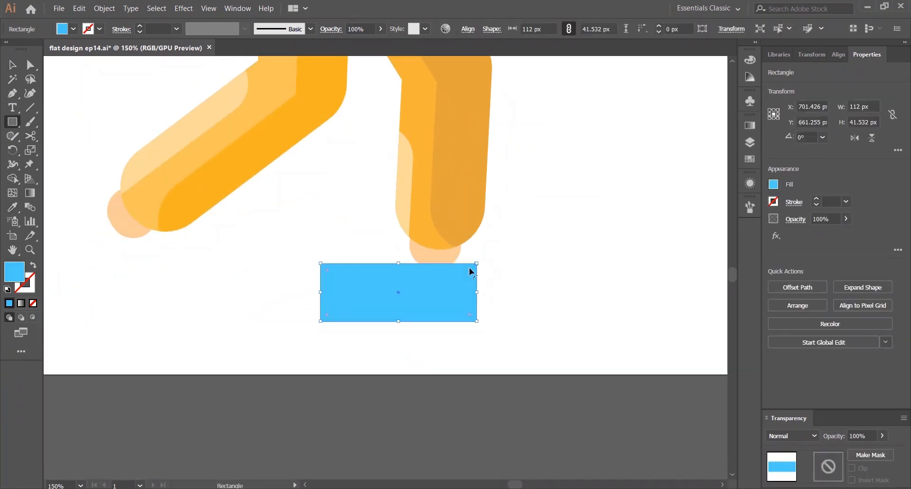
left_click_drag(470, 269, 418, 321)
left_click(521, 252)
left_click(487, 272)
key("v")
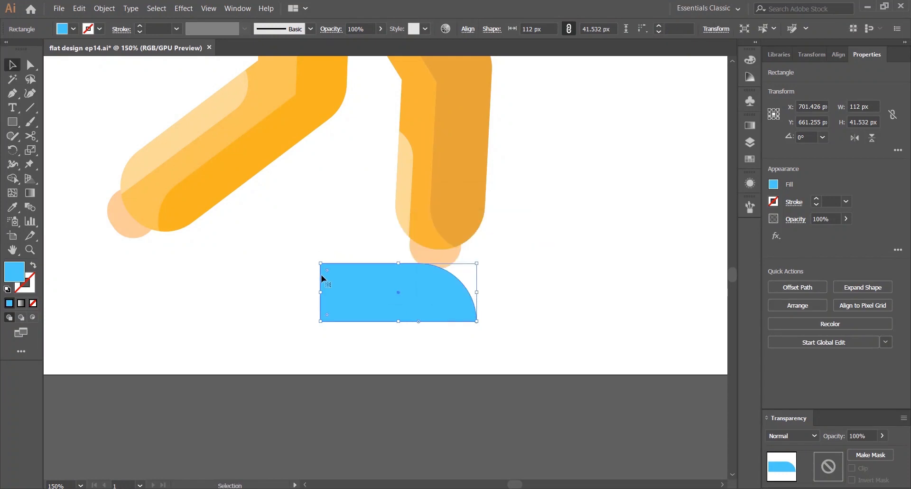
left_click(294, 240)
left_click(450, 290)
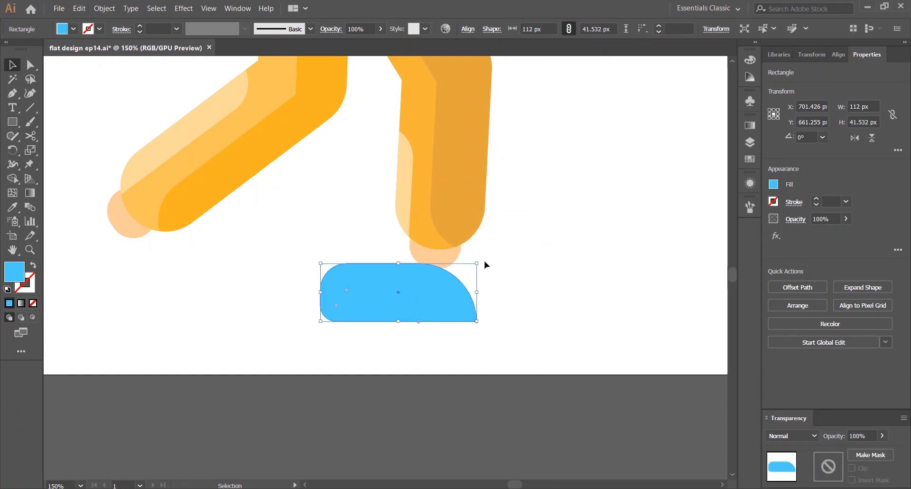
left_click_drag(484, 261, 452, 287)
left_click(450, 302)
left_click(492, 299)
key("Delete")
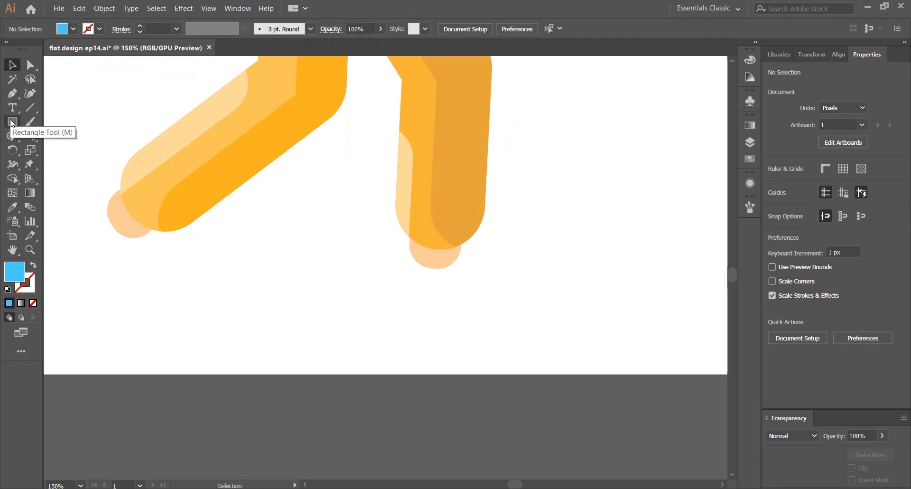
Build a slanted shoe toe from a rectangle about 101 × 34 px and a rotated, rounded copy below the back leg
left_click_drag(16, 126, 52, 121)
left_click_drag(187, 307, 328, 353)
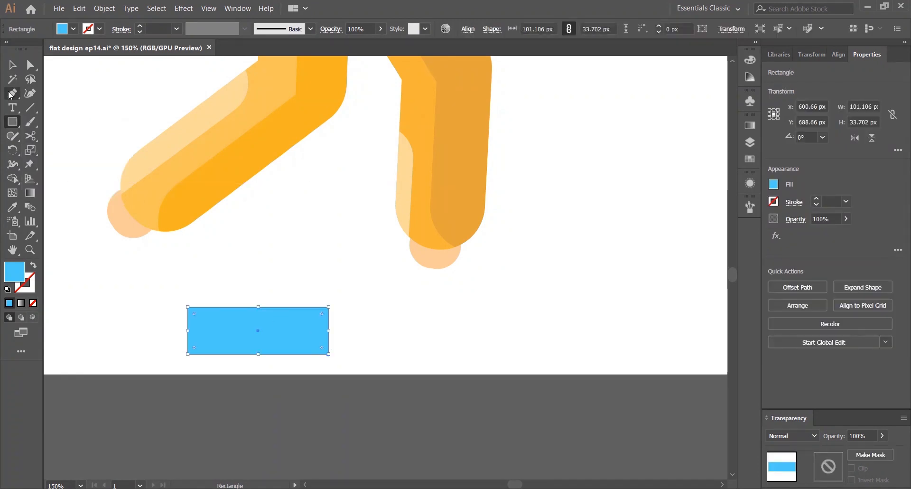
left_click(17, 66)
left_click_drag(243, 324, 252, 257)
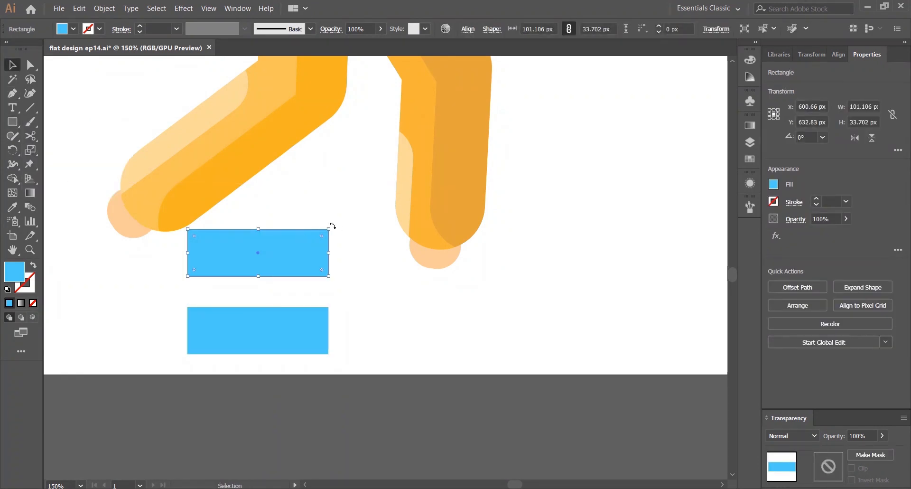
left_click_drag(332, 224, 262, 256)
left_click(343, 281)
left_click(314, 321)
left_click_drag(320, 315, 284, 331)
left_click(344, 289)
left_click_drag(298, 269, 302, 321)
left_click(341, 257)
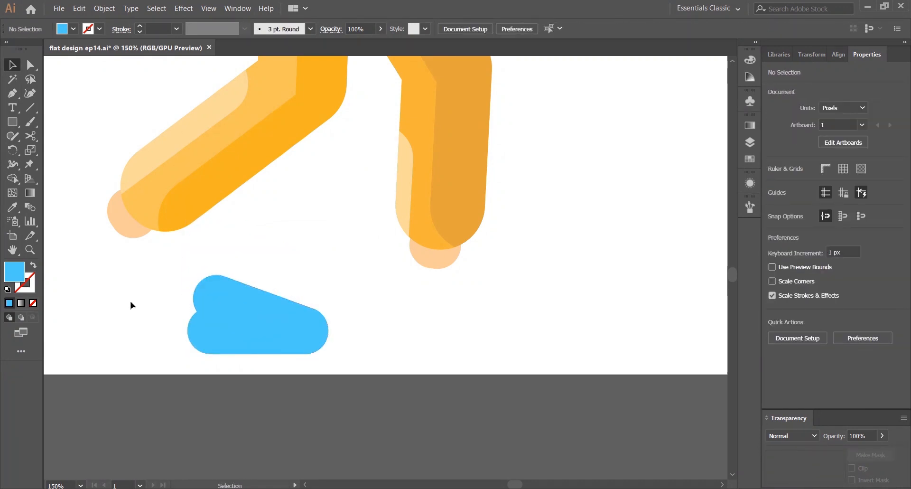
Draw a rectangle at the back of the toe piece and resize it to about 57 × 57 px as the heel
left_click(15, 97)
left_click(13, 121)
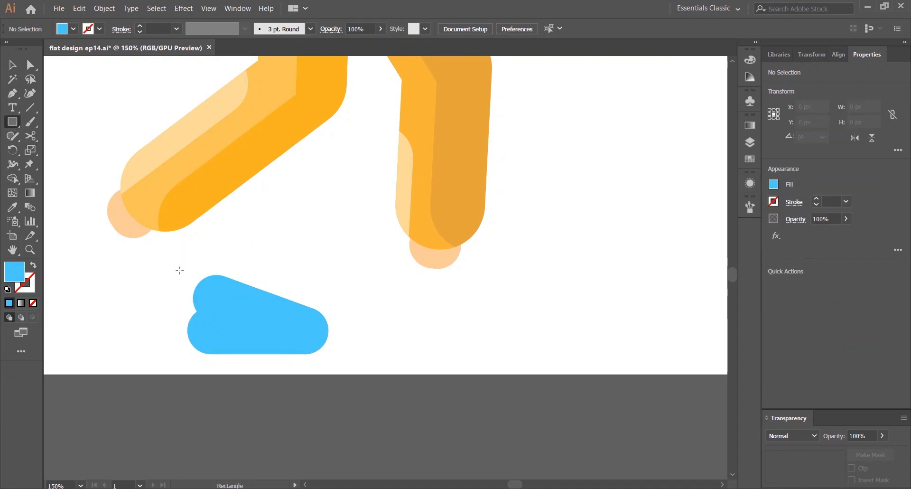
left_click_drag(163, 271, 230, 330)
key("v")
scroll(205, 297, "up", 2)
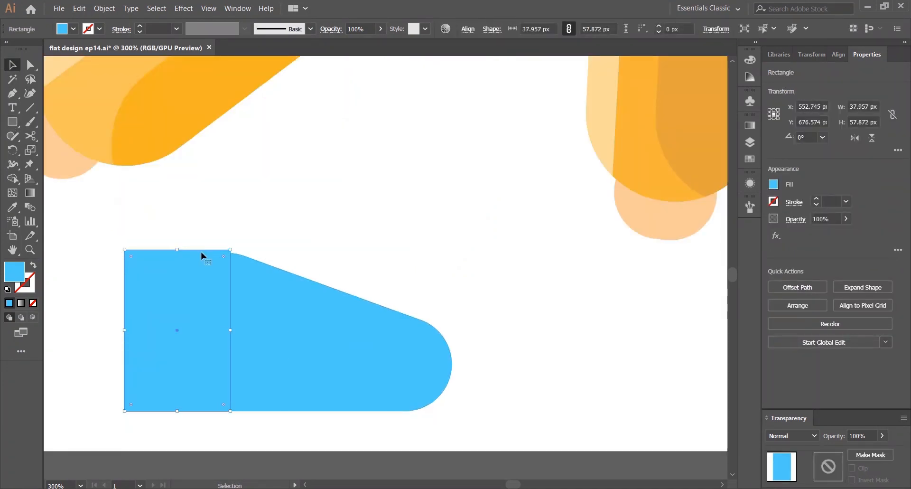
left_click_drag(176, 248, 177, 250)
scroll(244, 270, "up", 2)
left_click_drag(243, 271, 359, 192)
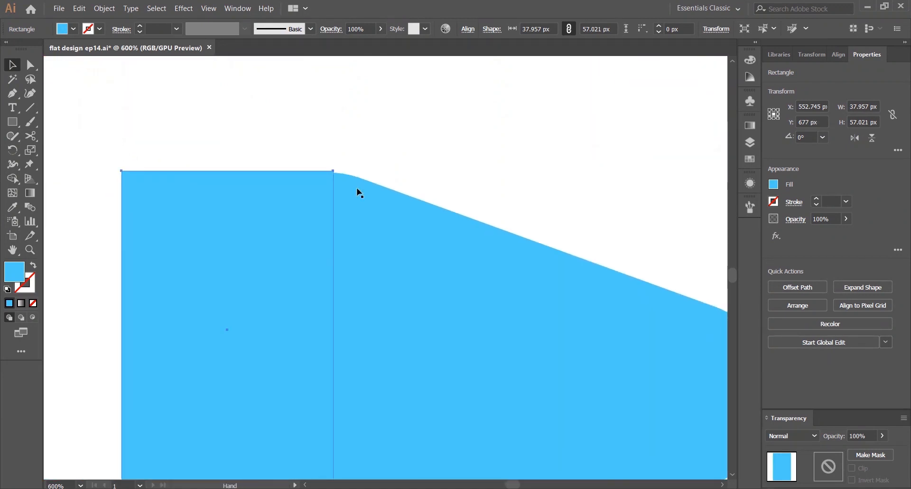
left_click_drag(333, 330, 342, 330)
left_click_drag(231, 171, 231, 172)
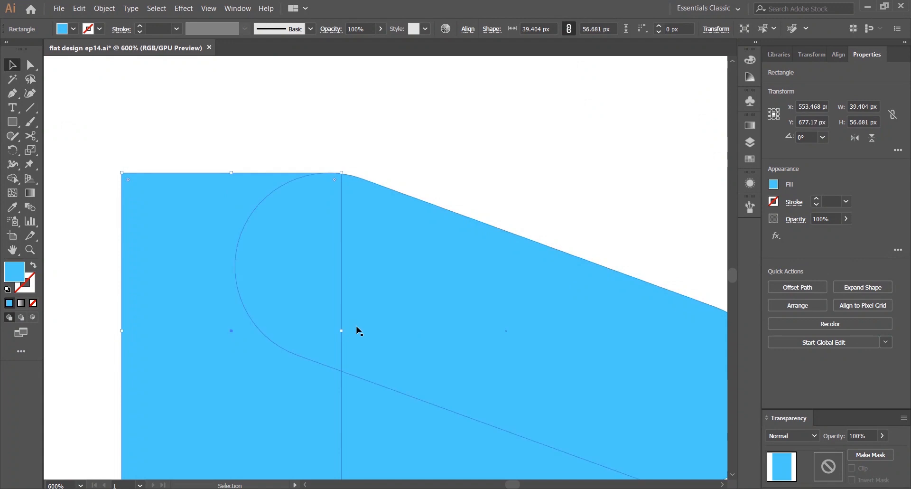
left_click_drag(342, 331, 337, 330)
scroll(403, 172, "down", 2)
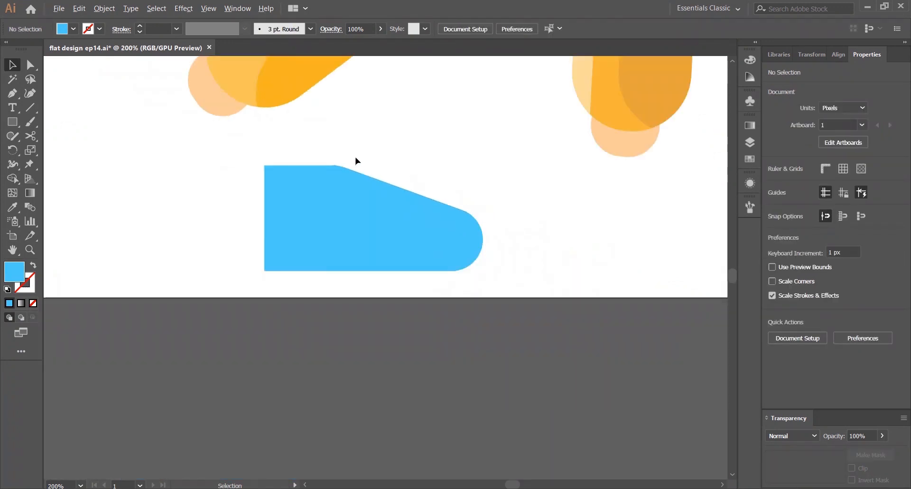
left_click_drag(264, 218, 231, 218)
Round the heel's lower back corner and unite the heel and toe into a single shoe shape
left_click(236, 143)
scroll(236, 142, "down", 3)
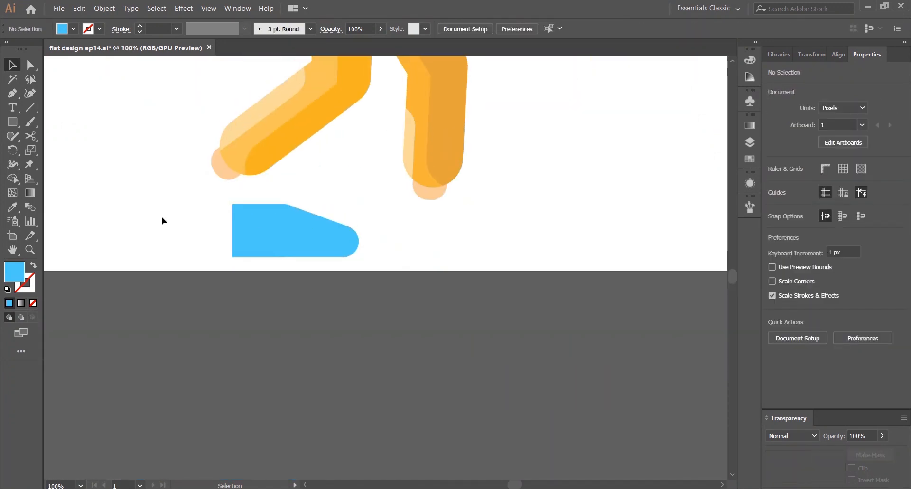
left_click_drag(353, 267, 353, 266)
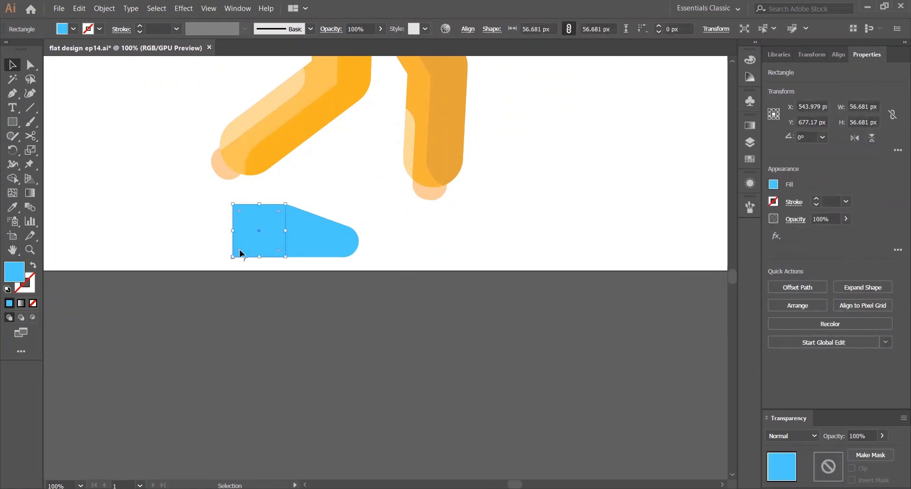
left_click_drag(240, 250, 251, 238)
left_click_drag(173, 231, 407, 300)
left_click(776, 338)
left_click(474, 266)
left_click_drag(322, 223, 287, 285)
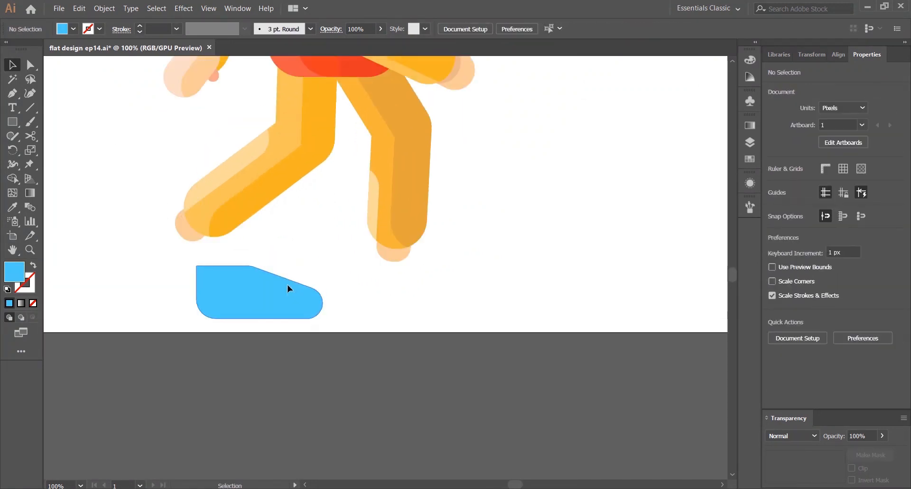
Move the shoe under the front leg's foot and tilt it slightly
left_click(286, 283)
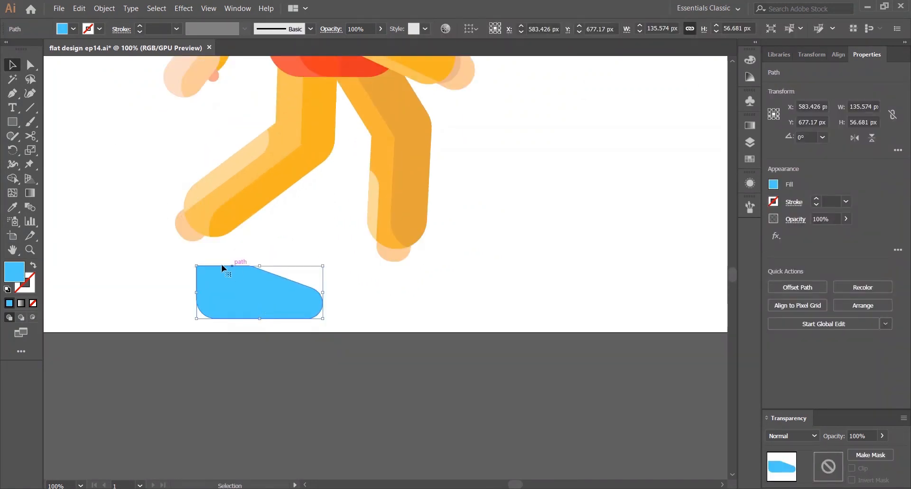
left_click_drag(209, 283, 217, 287)
left_click(196, 266)
left_click(232, 279)
left_click_drag(296, 302, 460, 258)
left_click(459, 254)
left_click(455, 244)
left_click(428, 273)
left_click(461, 255)
left_click_drag(423, 269, 433, 272)
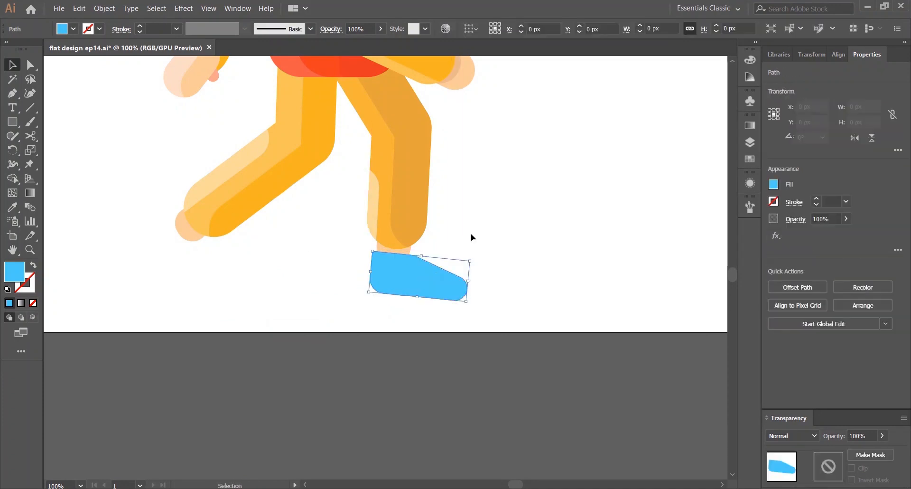
left_click(470, 232)
key("ctrl+z")
scroll(444, 263, "up", 2)
left_click_drag(375, 278, 389, 266)
left_click(448, 217)
left_click(490, 164)
Copy the shoe onto the back foot, rotate it along the leg and send it behind the leg
scroll(493, 159, "down", 5)
key("ctrl+0")
left_click_drag(446, 424, 312, 423)
left_click(343, 429)
scroll(342, 429, "up", 3)
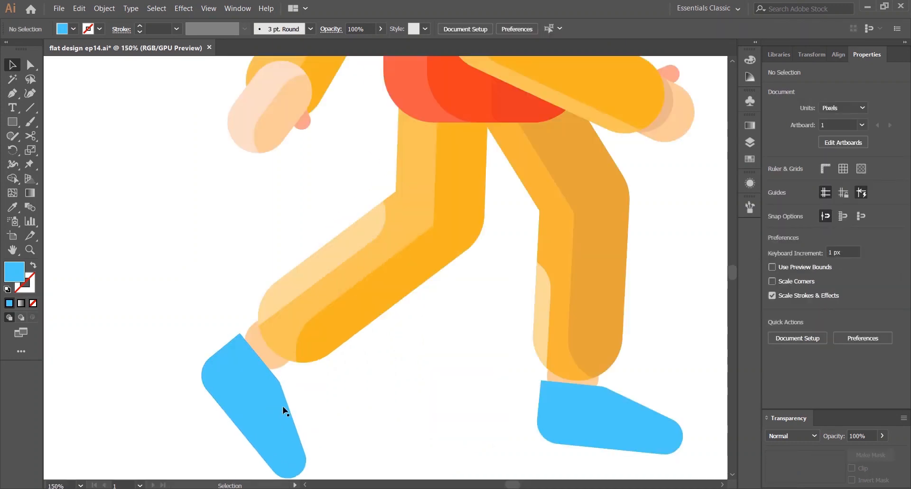
left_click_drag(265, 400, 272, 411)
right_click(272, 394)
left_click(411, 377)
left_click(405, 394)
scroll(405, 395, "down", 2)
left_click_drag(452, 368, 421, 335)
key("ctrl+z")
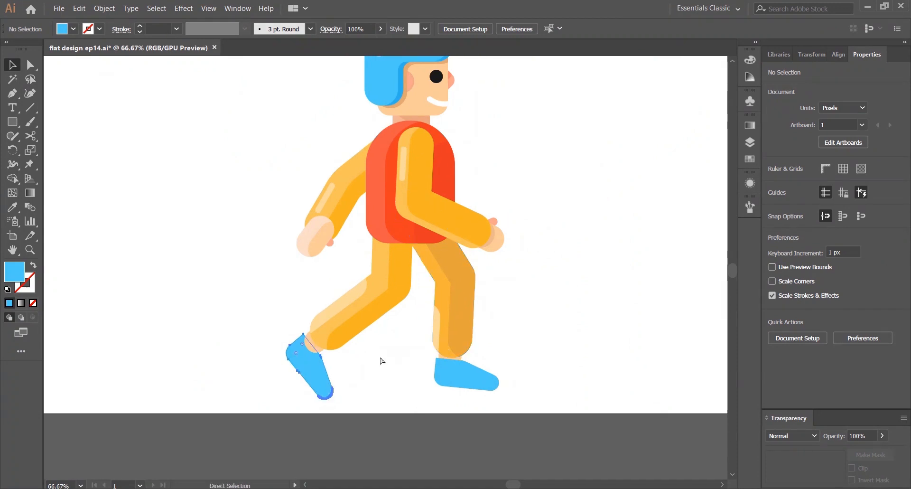
Refine the back shoe's rotation, size and position so it fits the back foot
scroll(336, 364, "up", 3)
left_click(304, 363)
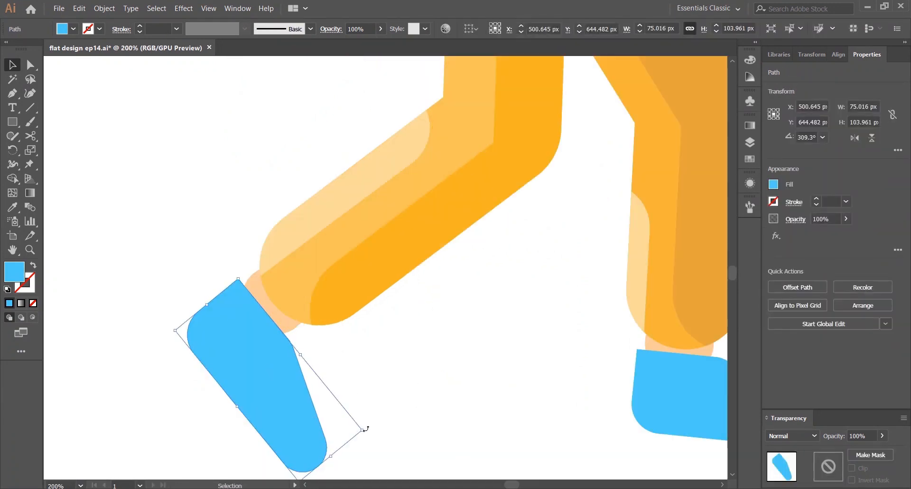
left_click_drag(365, 429, 365, 437)
left_click(366, 436)
left_click_drag(291, 410, 291, 405)
left_click(427, 357)
scroll(434, 352, "down", 3)
left_click_drag(489, 325, 318, 318)
scroll(372, 361, "up", 3)
left_click_drag(348, 362, 350, 357)
left_click(460, 228)
key("ctrl+0")
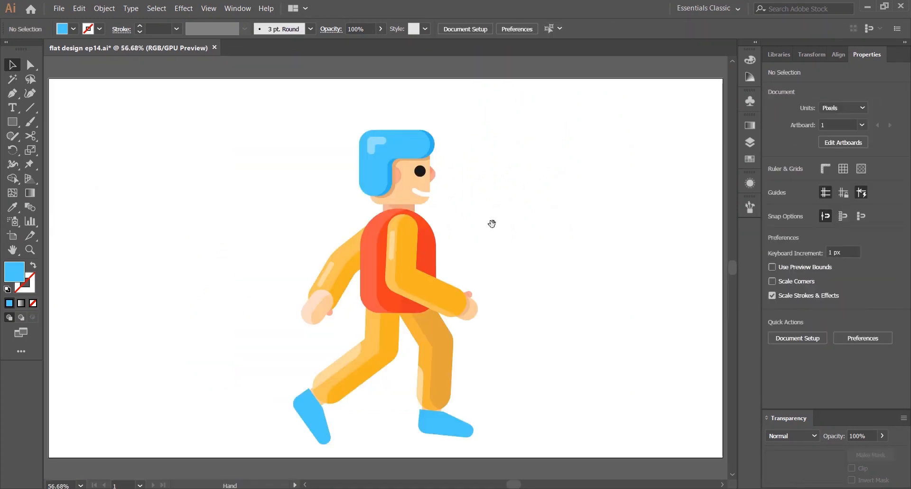
left_click_drag(199, 114, 494, 418)
scroll(356, 427, "up", 2)
left_click_drag(355, 427, 288, 345)
left_click(224, 341)
left_click(286, 349)
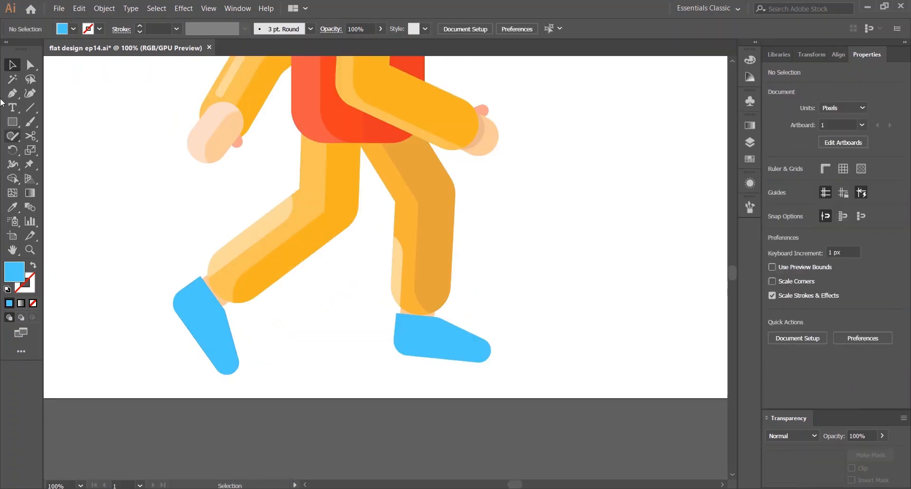
left_click(236, 336)
left_click(275, 321)
left_click(13, 125)
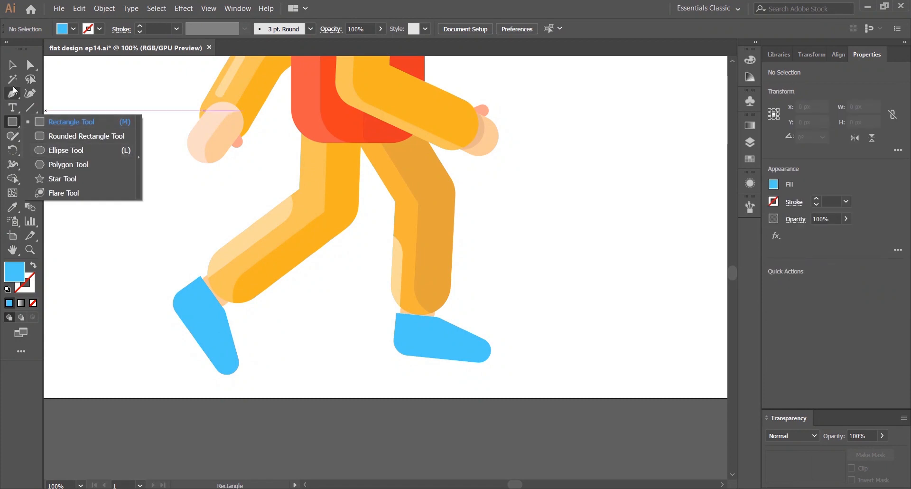
left_click(12, 67)
left_click(209, 312)
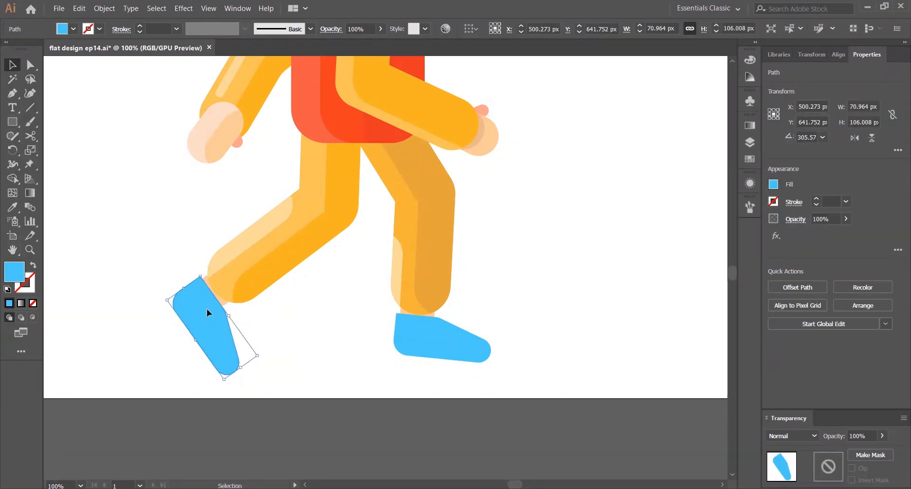
left_click_drag(209, 311, 266, 350)
left_click_drag(249, 305, 266, 304)
left_click_drag(257, 349, 250, 347)
left_click(212, 328, "shift")
Create a strip along the back shoe's front edge and fill it with a darker blue shade from the Color Guide
left_click(13, 179)
left_click(266, 361, "alt")
key("v")
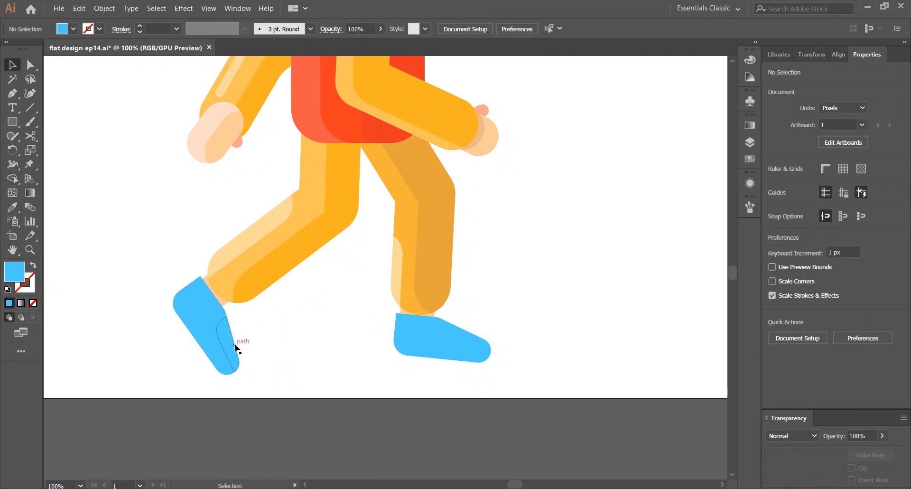
left_click(235, 346)
left_click(749, 59)
left_click(646, 55)
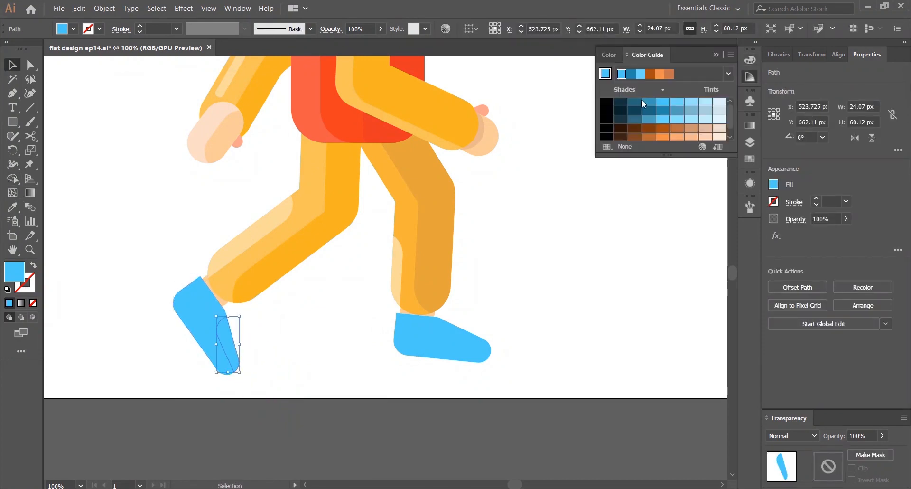
left_click(662, 110)
left_click(283, 328)
left_click(230, 345)
left_click(677, 110)
left_click(537, 201)
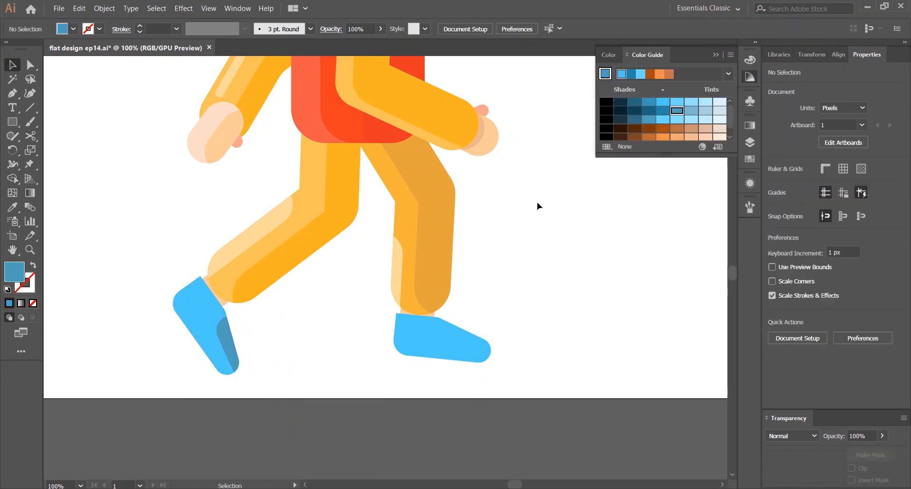
Shade the front shoe by overlapping a darker offset copy and merging the overlap with the Shape Builder
mouse_move(440, 313)
left_mouse_down()
mouse_move(397, 309)
mouse_move(435, 316)
left_mouse_up()
left_click(188, 343)
left_click(384, 328)
left_click_drag(502, 301, 498, 327)
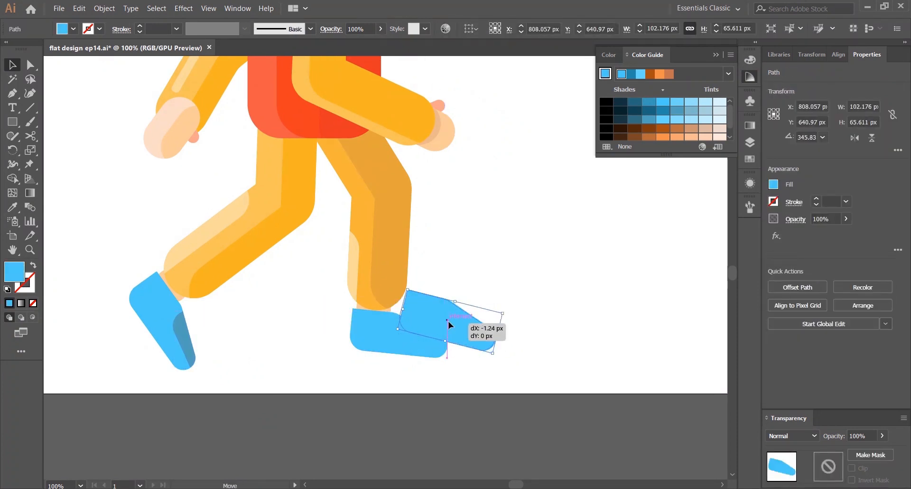
left_click(676, 110)
key("i")
left_click(193, 328)
key("v")
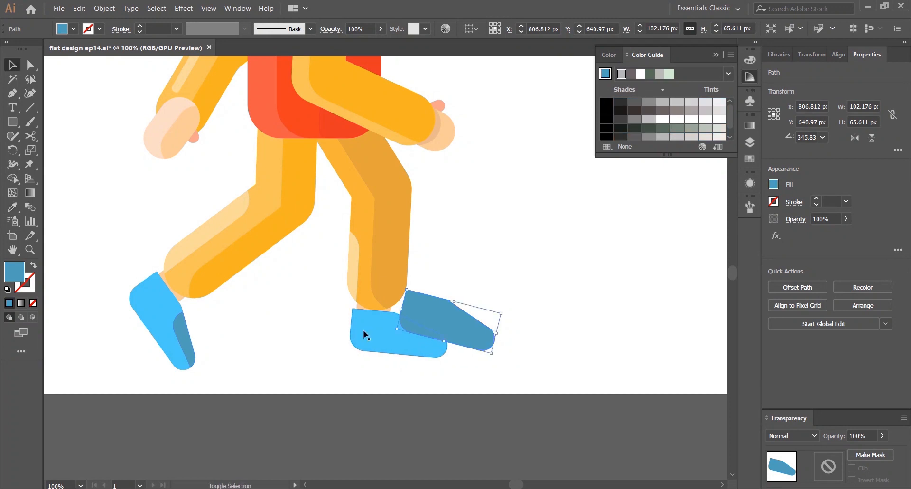
left_click(362, 331, "shift")
key("shift+m")
left_click(445, 300, "alt")
key("v")
left_click(521, 194)
key("ctrl+0")
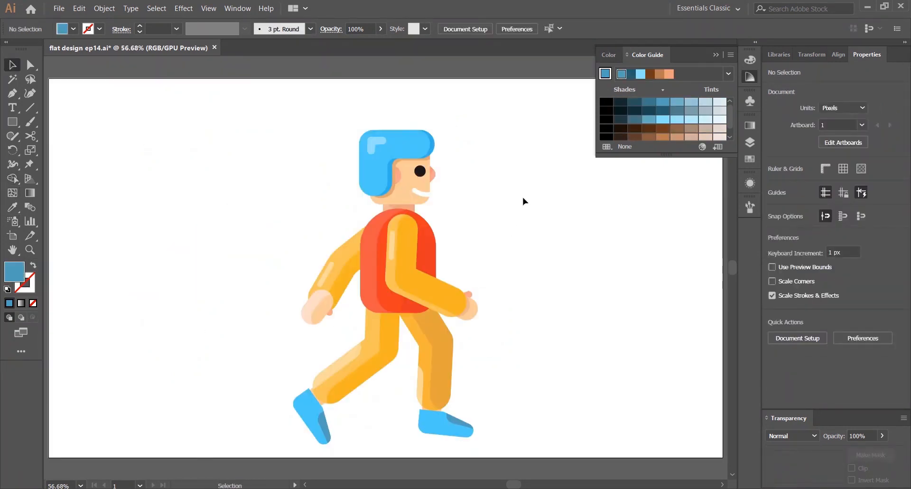
Zoom out and pan to review the whole character with both shaded shoes
left_click(750, 77)
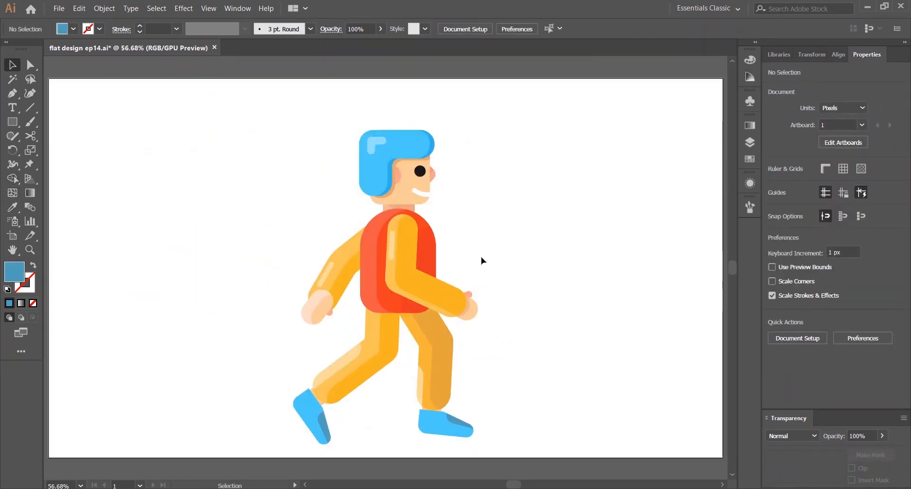
scroll(517, 422, "up", 2)
left_click_drag(442, 393, 535, 378)
scroll(389, 359, "down", 2)
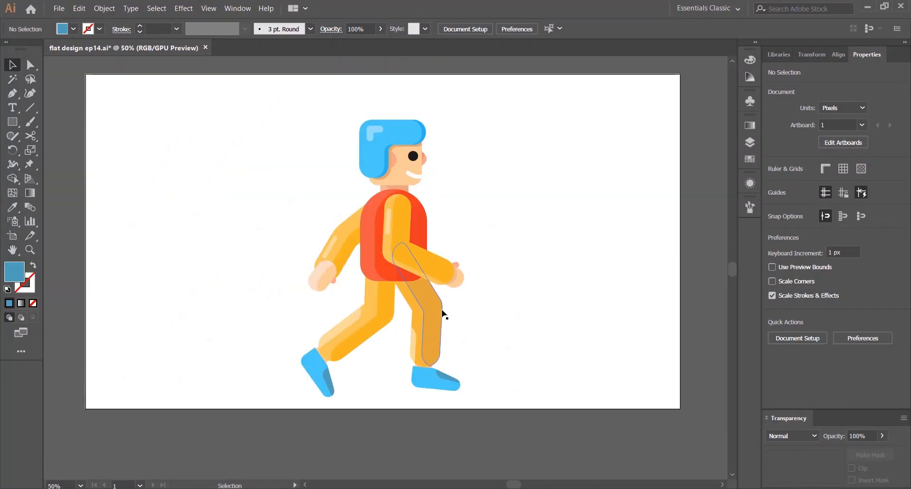
key("ctrl+0")
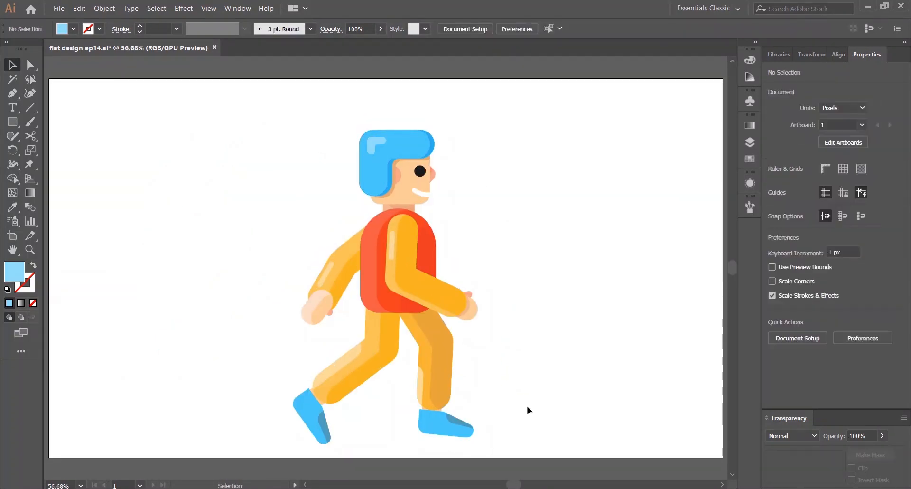
scroll(527, 405, "up", 2)
scroll(279, 193, "down", 2)
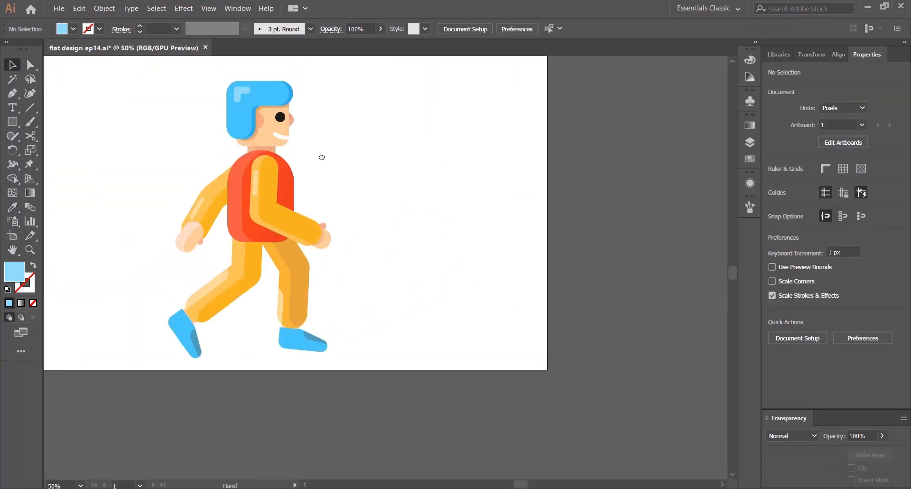
left_click_drag(242, 100, 242, 332)
scroll(243, 332, "up", 2)
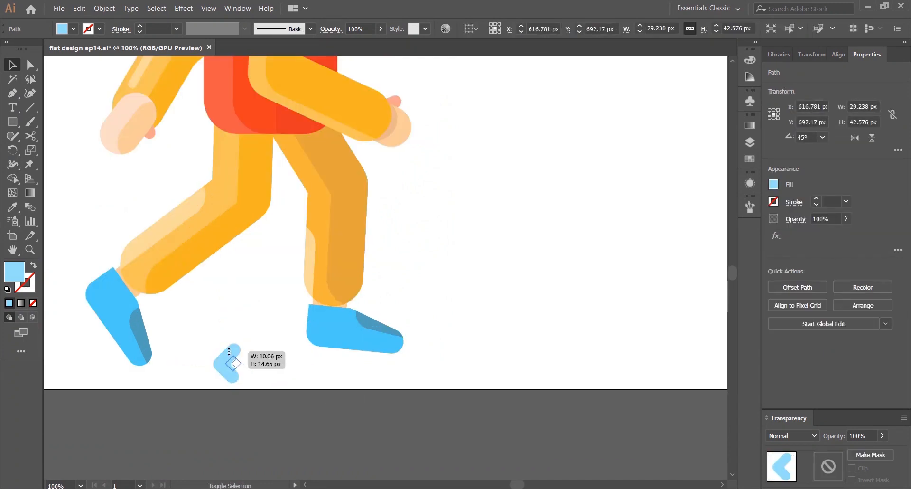
Place the small chevron highlight on the front shoe and bring it to the front
scroll(232, 361, "up", 2)
left_click_drag(419, 298, 408, 305)
right_click(407, 321)
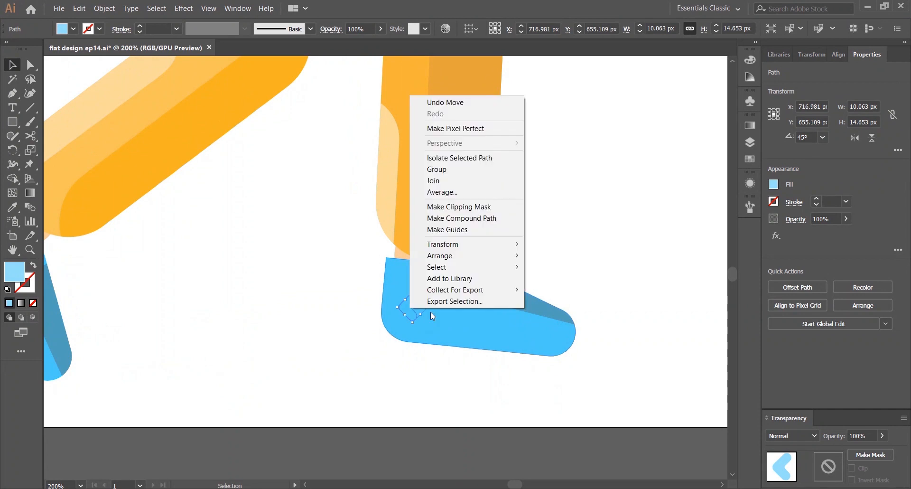
mouse_move(427, 259)
left_click(560, 254)
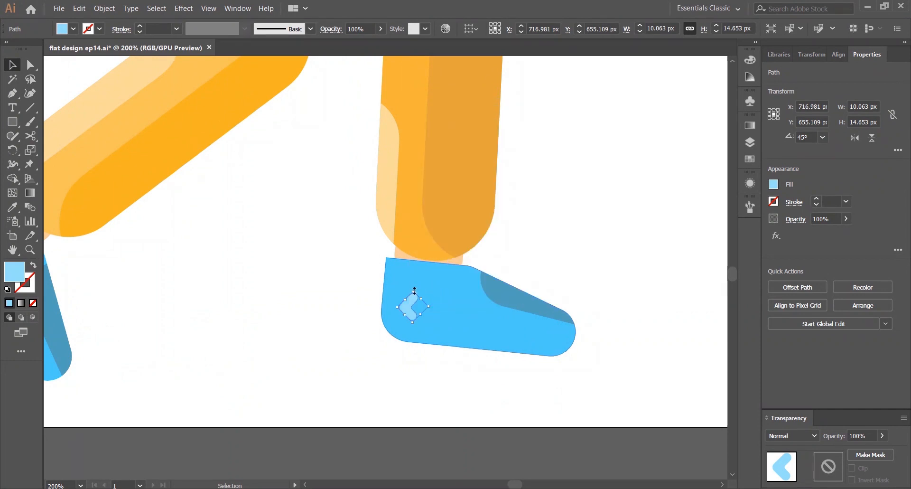
mouse_move(415, 288)
left_mouse_down()
mouse_move(406, 281)
mouse_move(422, 283)
left_mouse_up()
left_click(552, 222)
scroll(553, 228, "left", 3)
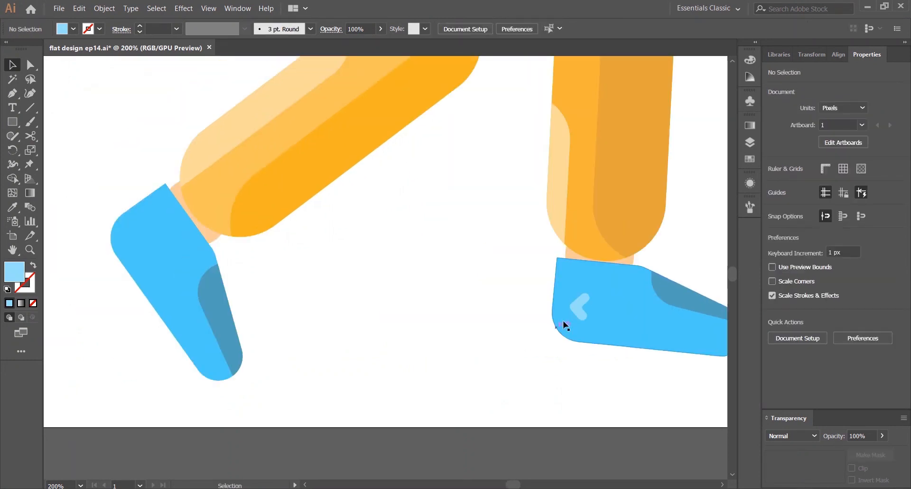
Copy the chevron highlight onto the back shoe
left_click(581, 295)
left_click_drag(582, 295, 153, 233)
left_click(340, 258)
key("ctrl+0")
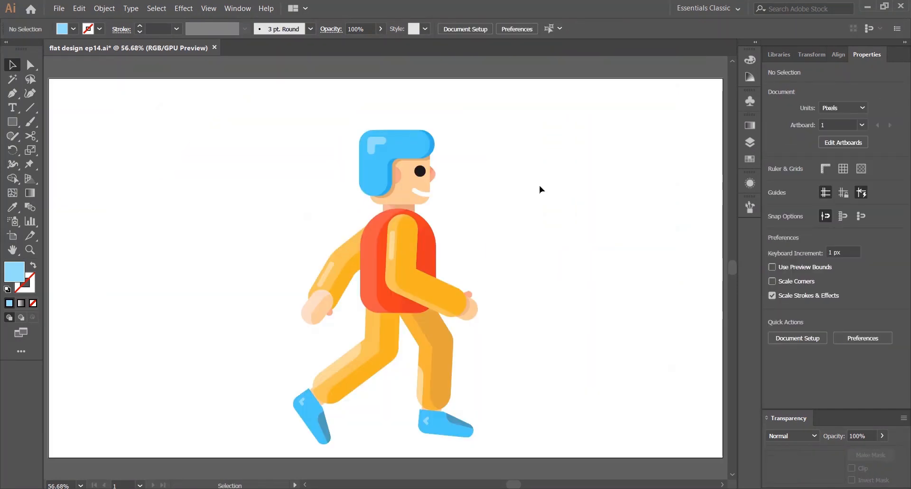
Fine-tune the placement of the shoe highlights
scroll(421, 444, "up", 4)
left_click(423, 361)
scroll(435, 350, "up", 2)
left_click_drag(431, 334, 389, 321)
left_click(290, 279)
scroll(290, 284, "down", 4)
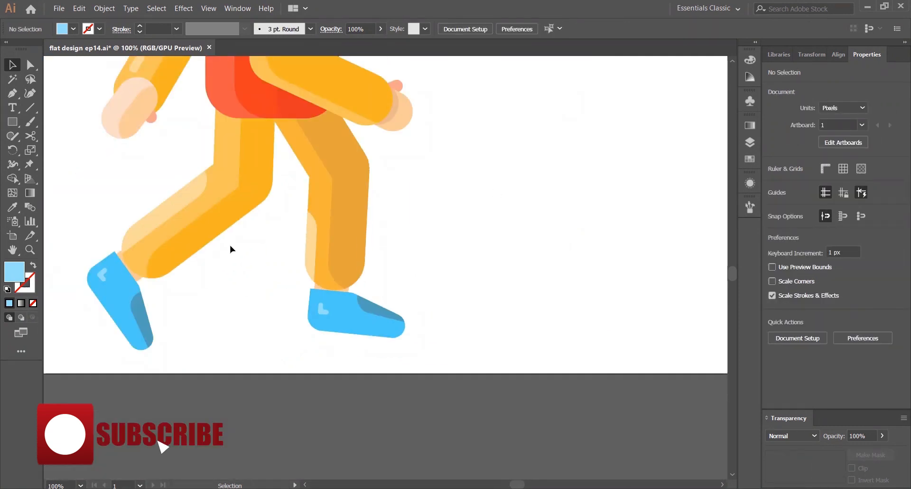
key("ctrl+0")
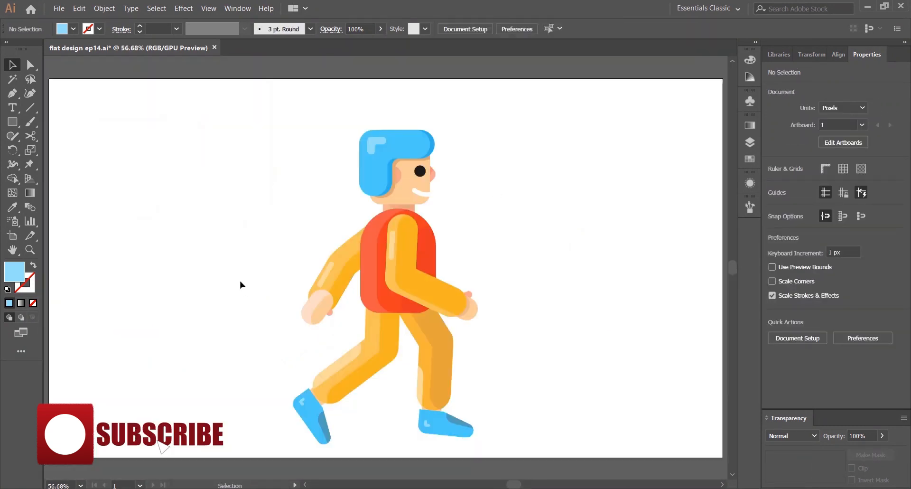
Select the whole character and move it up slightly on the artboard
left_click_drag(160, 117, 562, 459)
left_click_drag(423, 279, 424, 256)
left_click(285, 246)
Draw a flat ellipse about 395 × 34 px beneath the feet and fill it black
left_click_drag(16, 122, 71, 151)
left_click_drag(275, 419, 485, 437)
left_click(772, 184)
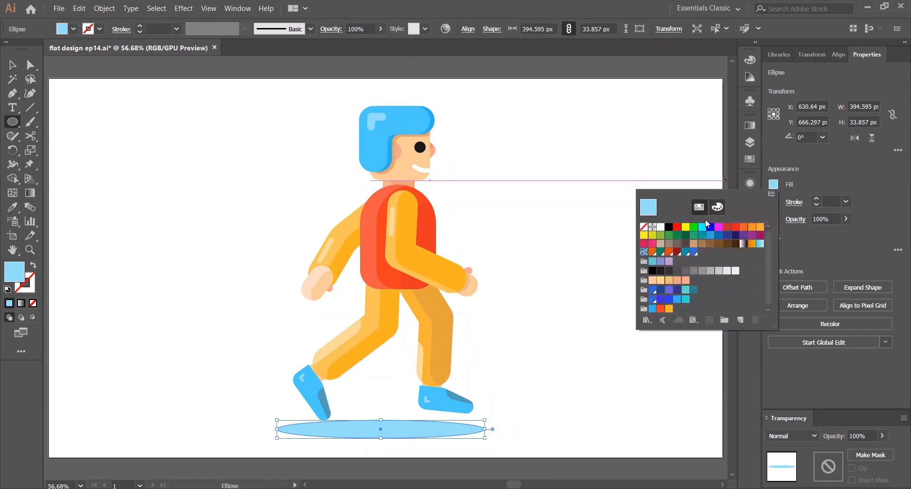
left_click(669, 271)
left_click(684, 271)
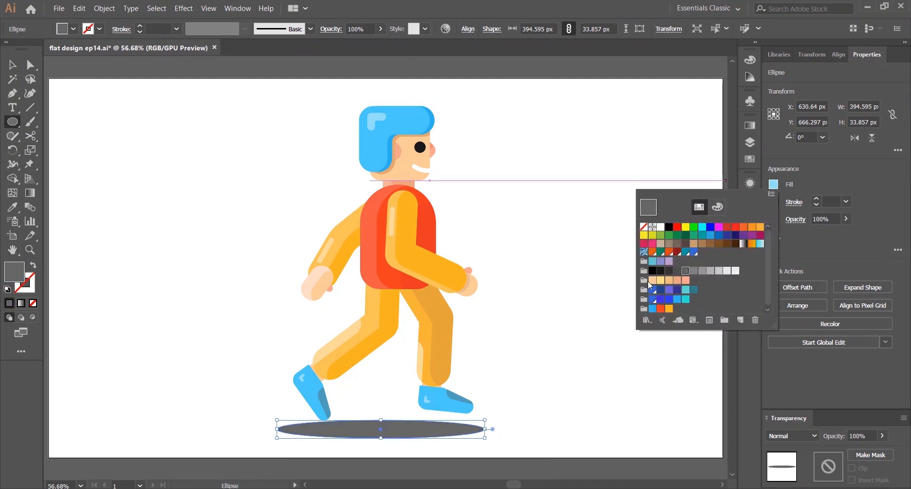
left_click(685, 299)
left_click(677, 299)
left_click(677, 290)
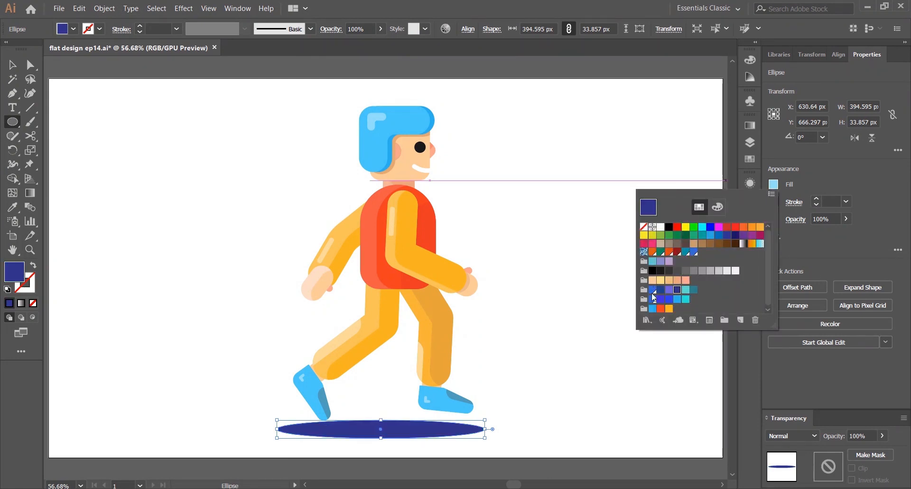
left_click(669, 271)
Set the ellipse's opacity to 25%
left_click(825, 219)
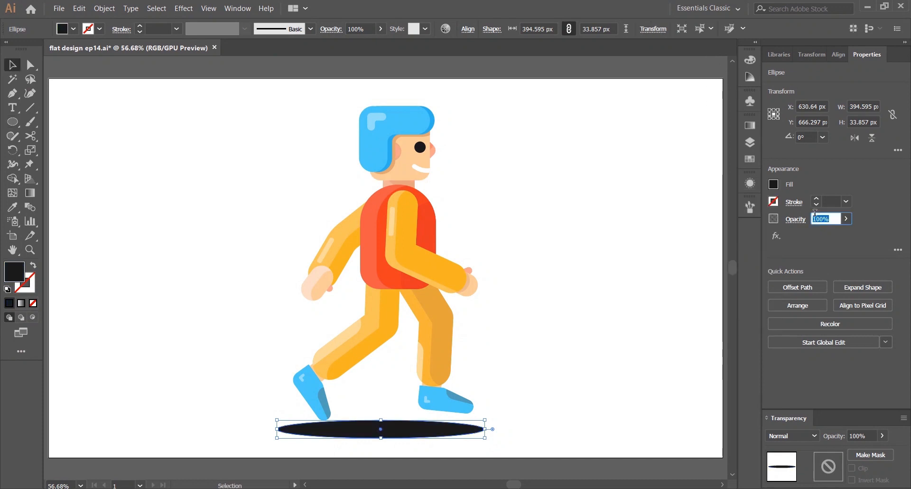
type("25")
key("Return")
key("v")
left_click(541, 256)
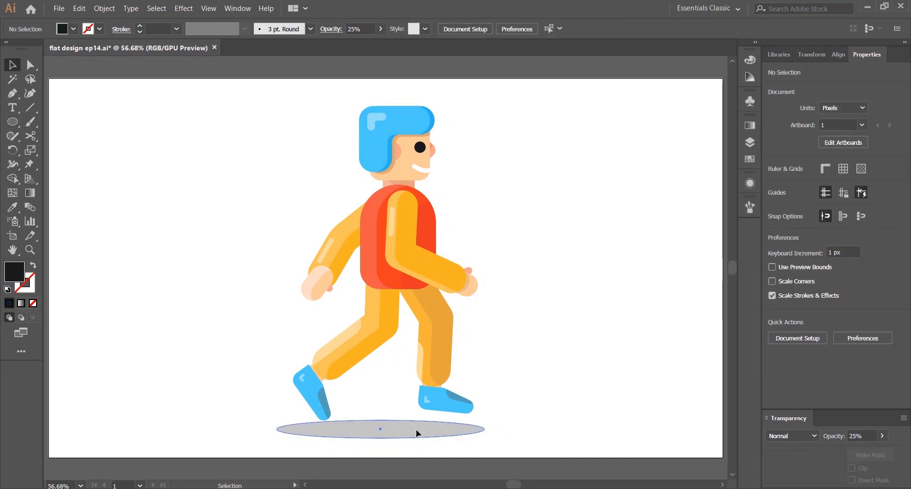
Center the shadow ellipse under the feet and send it behind the character
mouse_move(415, 429)
left_mouse_down()
mouse_move(417, 413)
mouse_move(388, 416)
mouse_move(405, 425)
left_mouse_up()
left_click(419, 411)
right_click(419, 411)
mouse_move(455, 358)
left_click(565, 408)
left_click(582, 354)
left_click(563, 317)
left_click(402, 422)
left_click(489, 380)
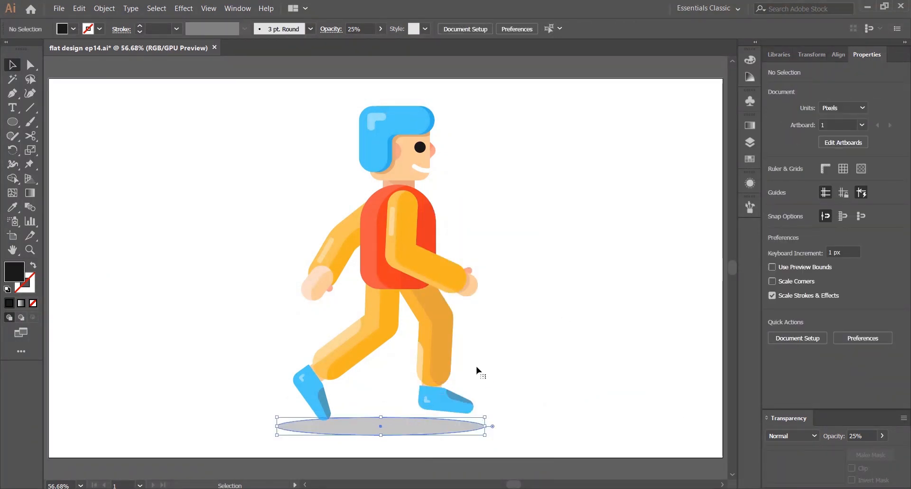
left_click(476, 366)
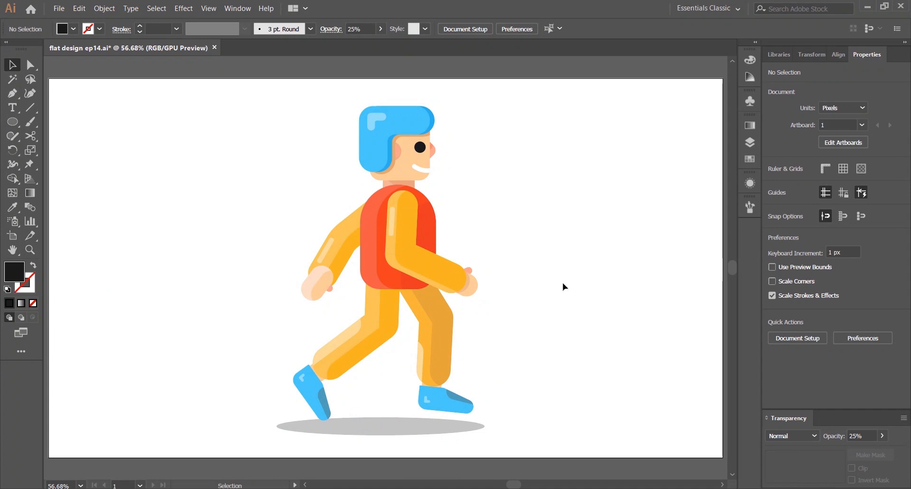
Place a copy of the front hand over the front forearm and bring it to the front
left_click_drag(226, 142, 584, 254)
left_click(249, 66)
scroll(437, 250, "up", 1)
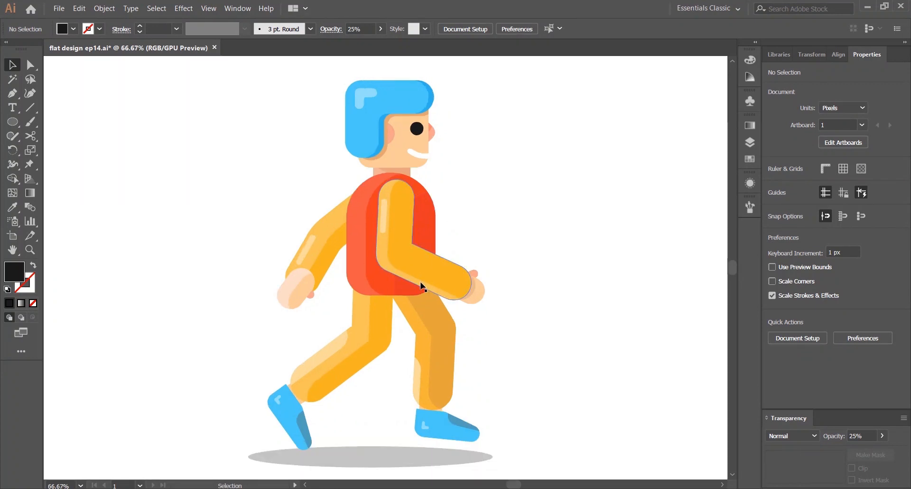
scroll(443, 264, "up", 2)
left_click(408, 298)
left_click(479, 343)
left_click_drag(479, 342, 449, 280)
right_click(428, 280)
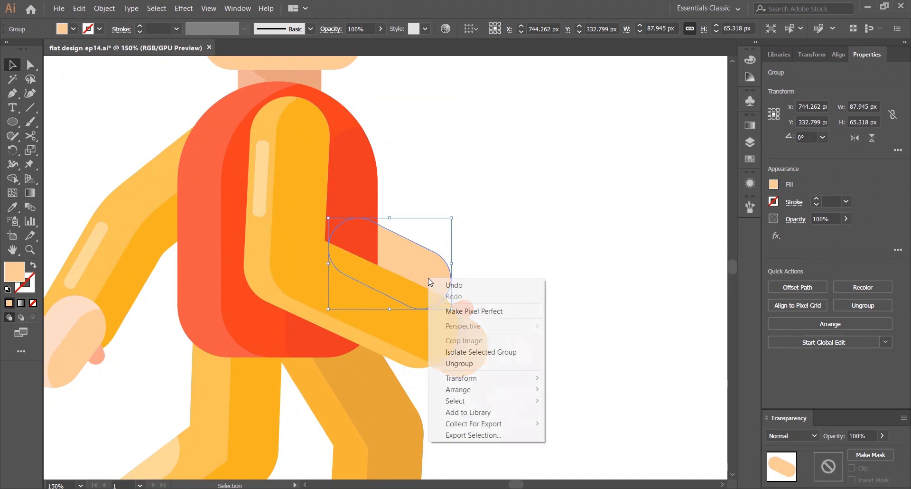
left_click(570, 387)
Trim the overlay with the Shape Builder so only a strip along the forearm's upper edge remains
left_click(380, 308, "shift")
left_click(13, 179)
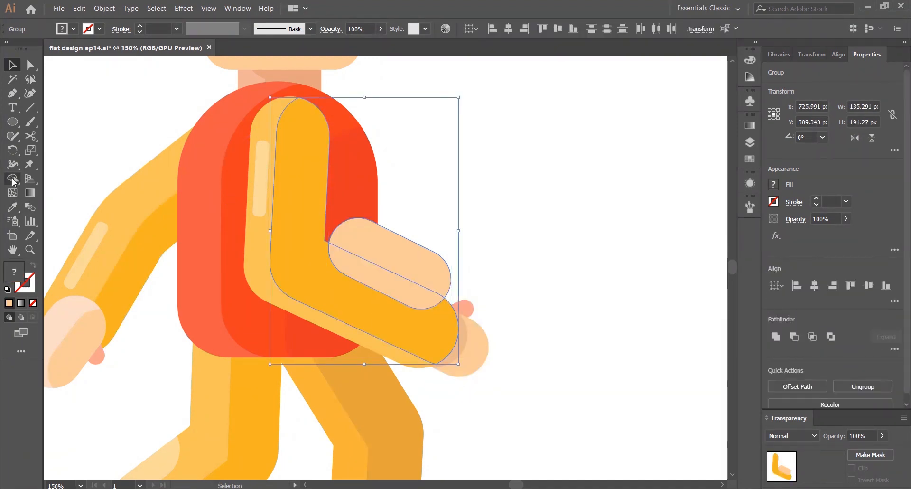
left_click(418, 249, "alt")
Fill the forearm strip with the arm's orange using the Eyedropper, then a darker shade from the Color Guide
key("v")
key("i")
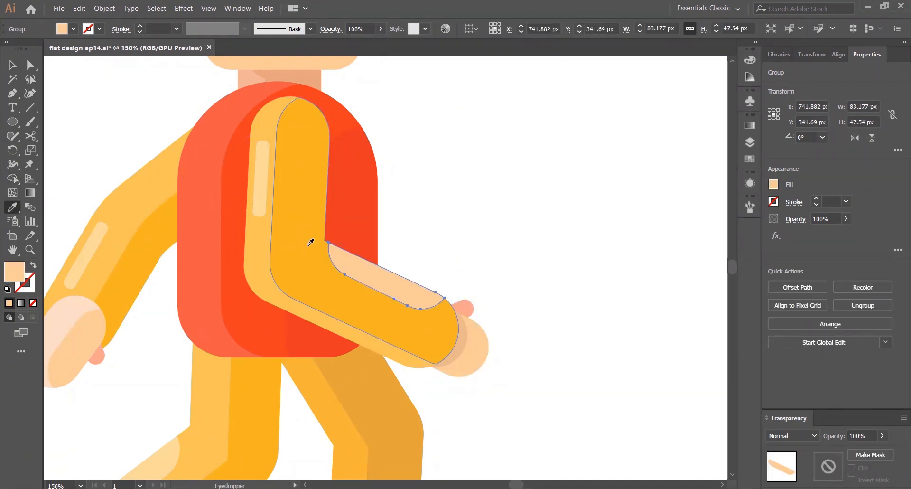
left_click(310, 242)
key("v")
left_click(750, 77)
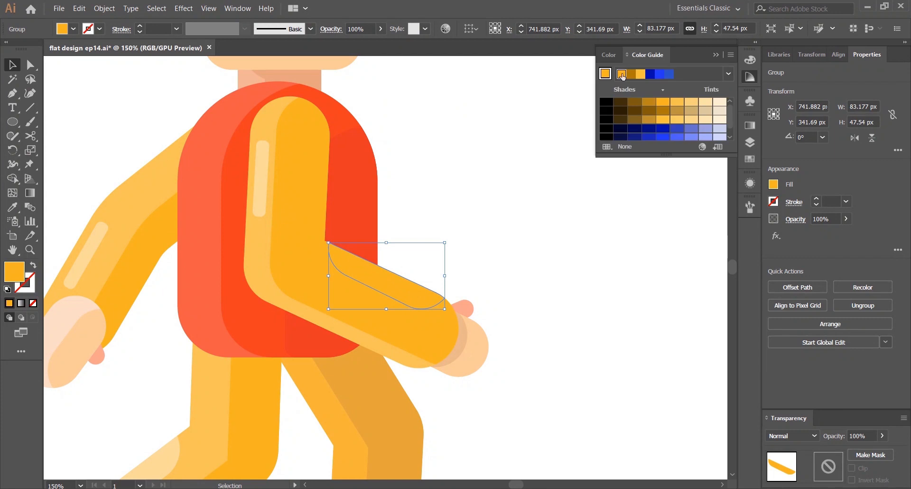
left_click(648, 102)
left_click(521, 138)
Undo the shade and recolor the forearm strip with a slightly darker orange in the Color Picker
scroll(521, 137, "down", 4)
scroll(531, 131, "up", 4)
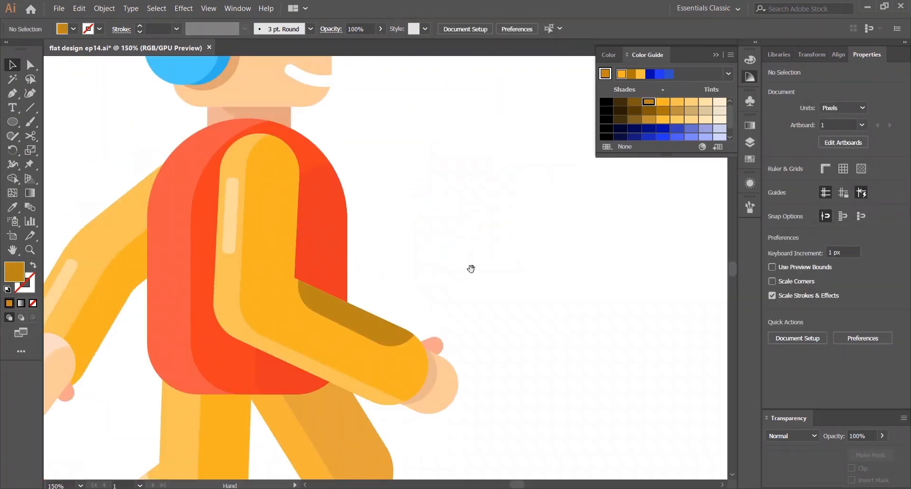
left_click(360, 320)
key("ctrl+z")
double_click(8, 266)
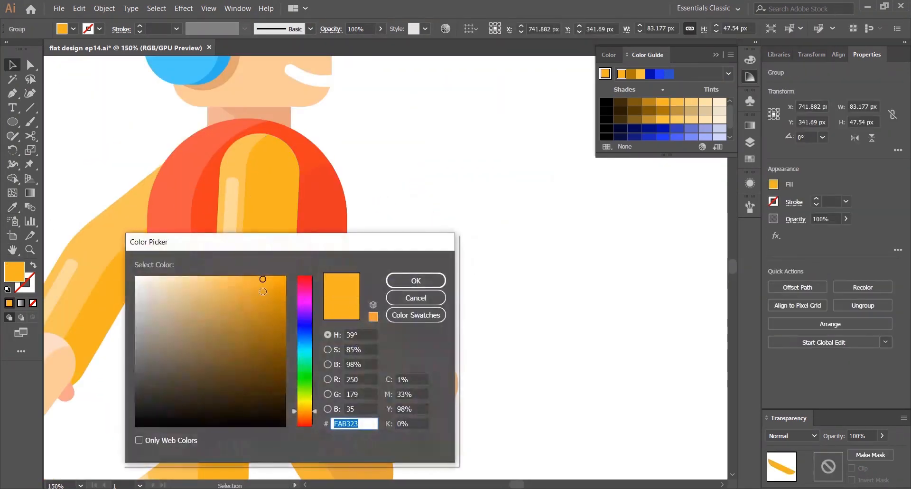
left_click(265, 288)
left_click(422, 280)
left_click(496, 230)
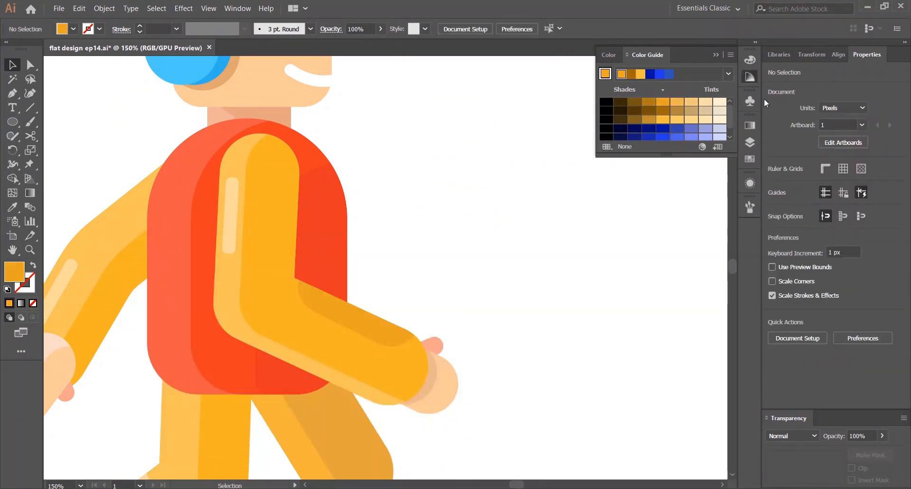
Zoom in and out to review the character with the shaded forearm
left_click(749, 77)
key("ctrl+0")
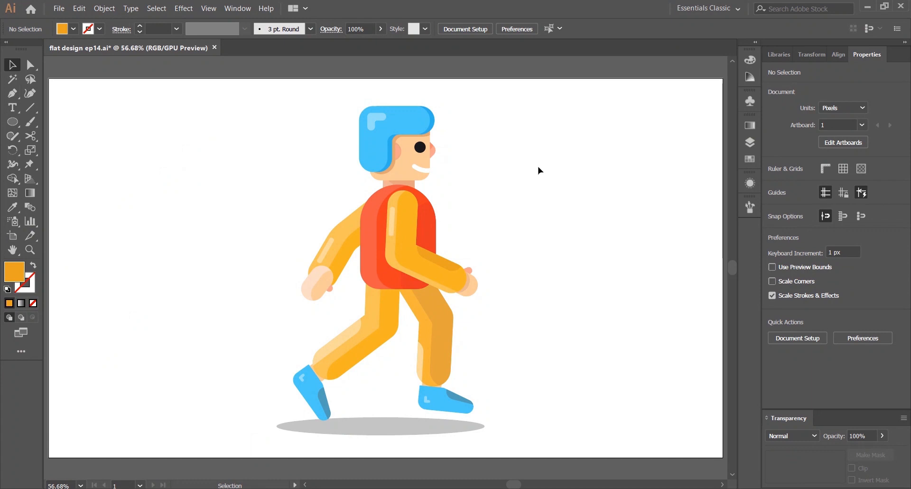
key("ctrl+1")
left_click(429, 254)
left_click(539, 239)
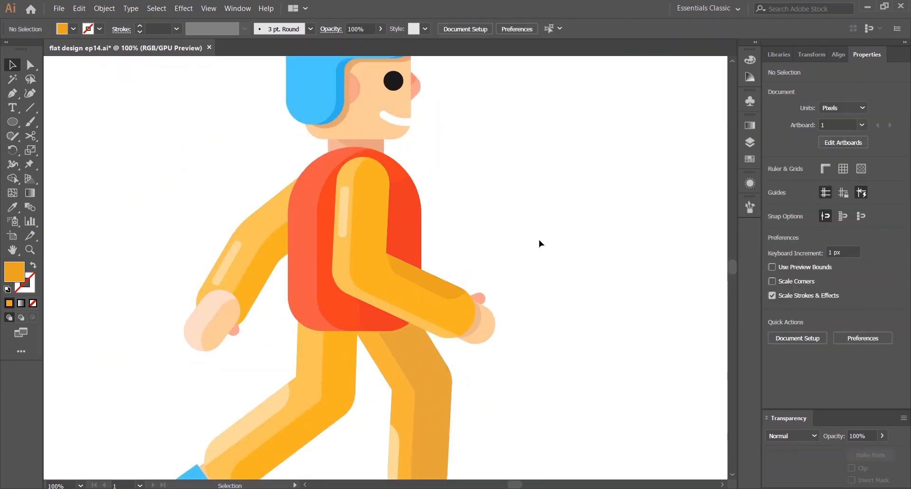
key("ctrl+0")
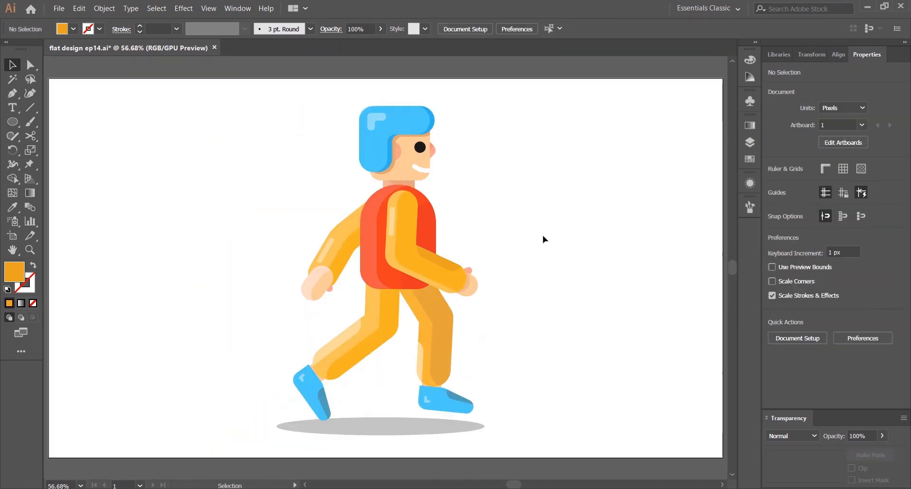